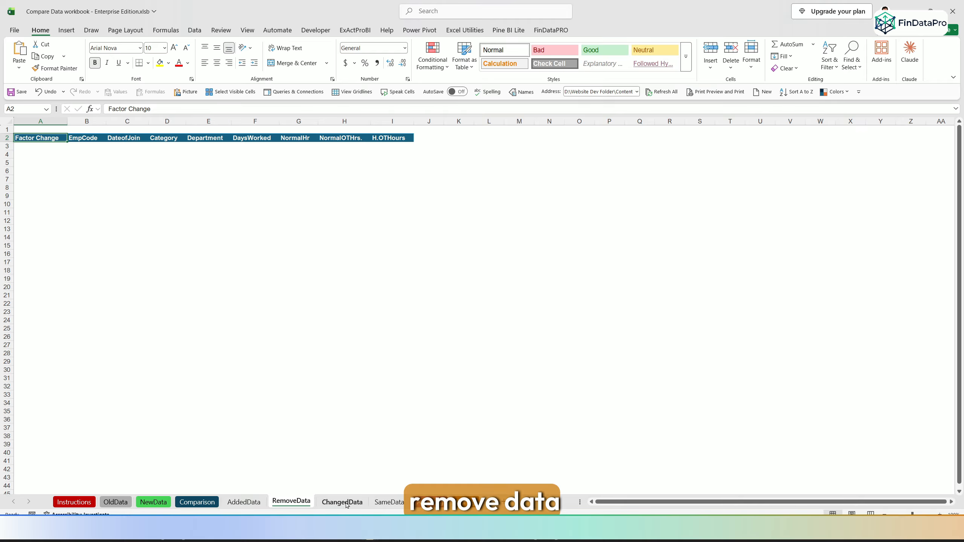
Look through the ChangedData, SameData, audit log and config sheets of the workbook
left_click(346, 503)
left_click(390, 502)
left_click(431, 502)
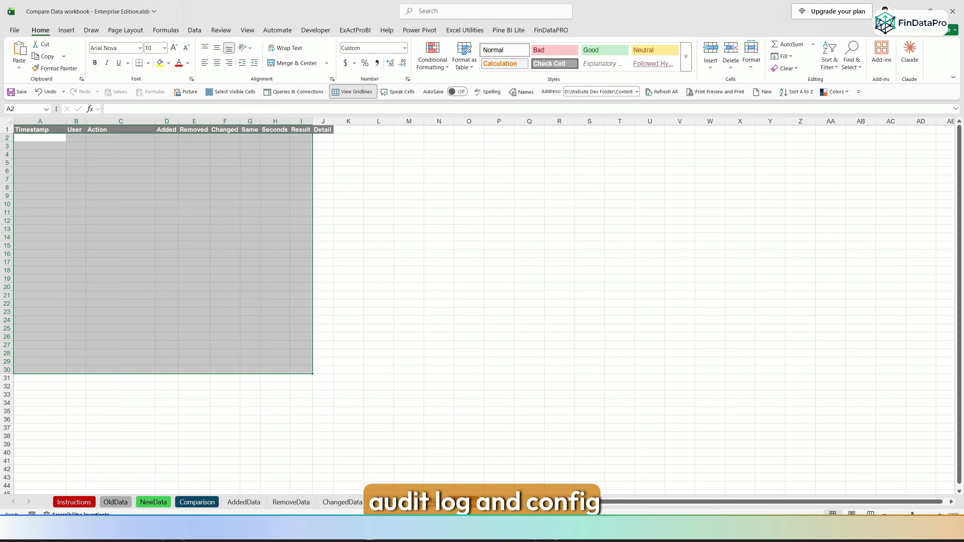
left_click(471, 503)
Read through the user instructions on the Instructions sheet, from the security notes to the warnings and support section
left_click(74, 502)
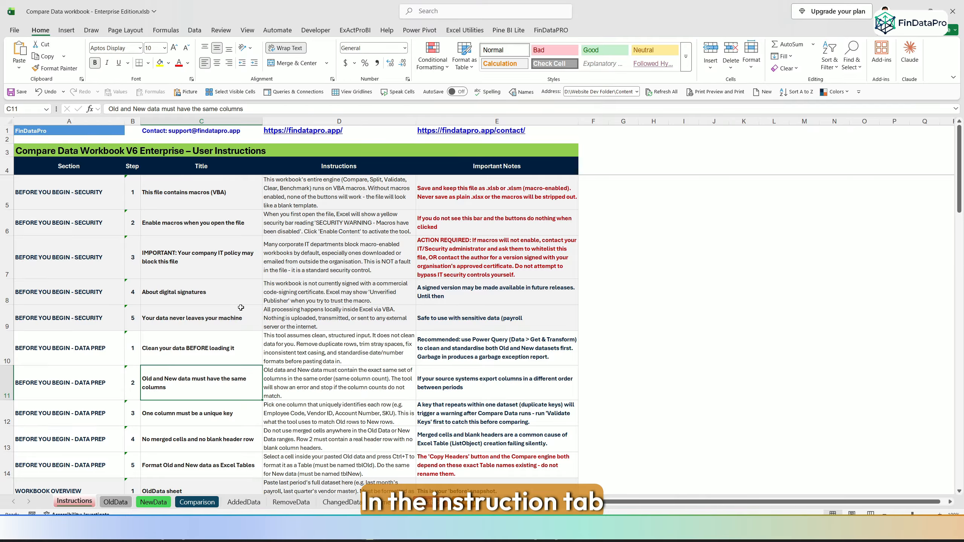
scroll(241, 307, "down", 10)
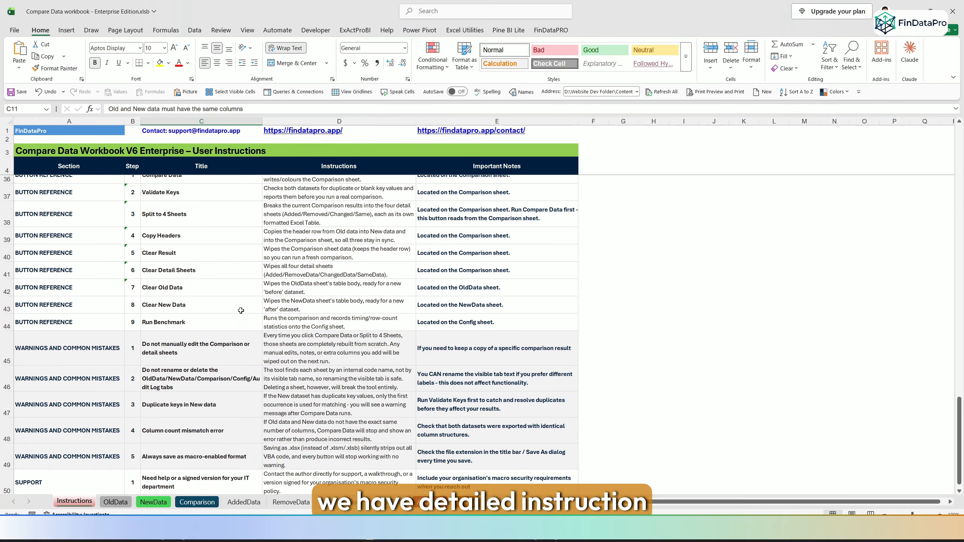
scroll(241, 311, "down", 3)
scroll(241, 310, "up", 8)
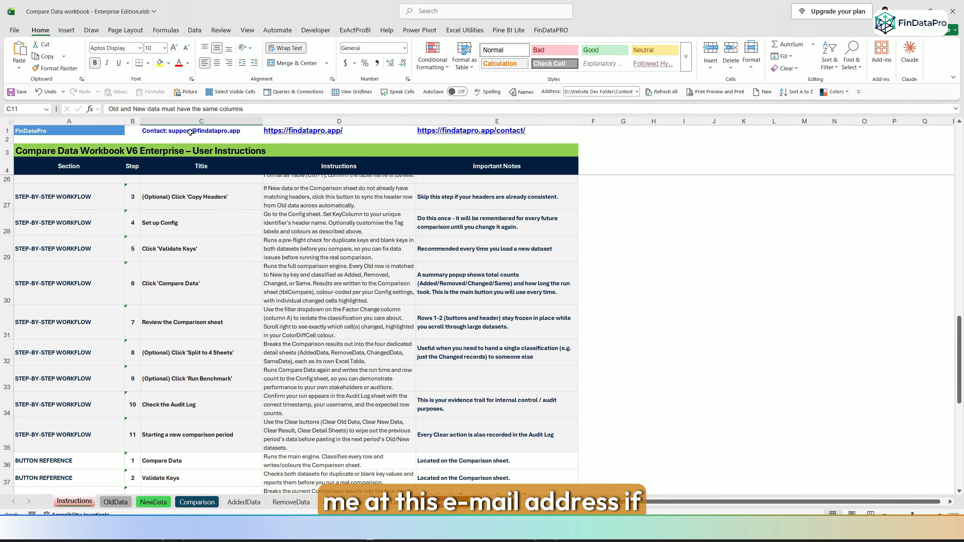
left_click(191, 132)
scroll(202, 273, "up", 7)
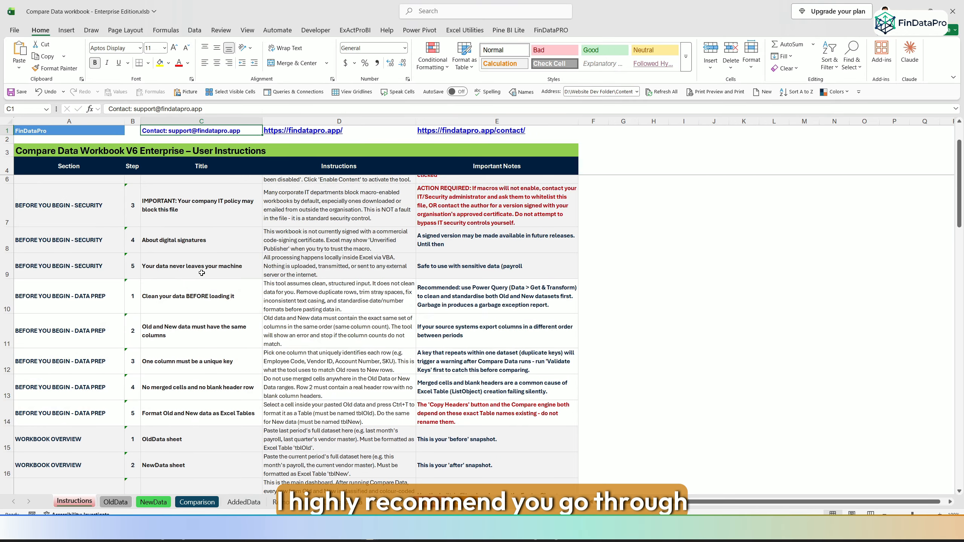
scroll(202, 274, "down", 3)
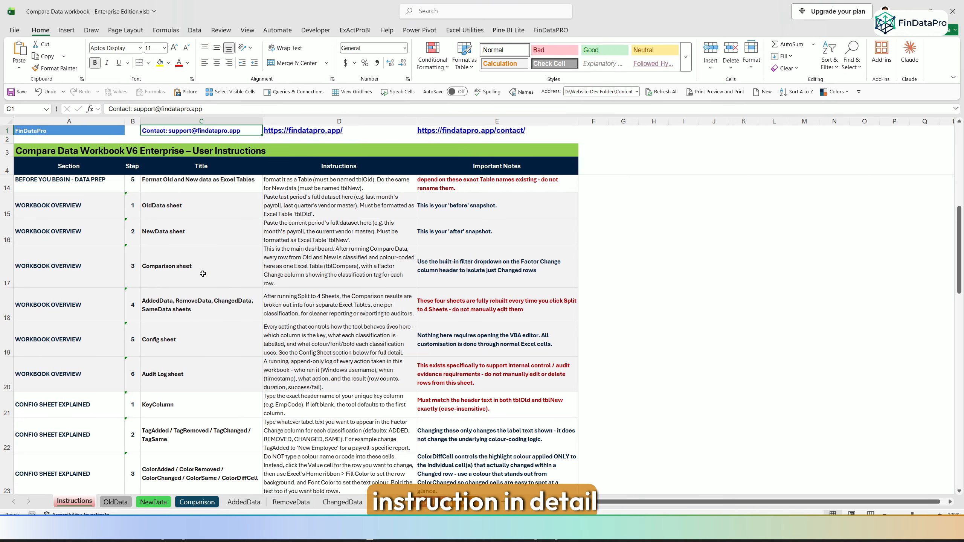
scroll(202, 274, "down", 5)
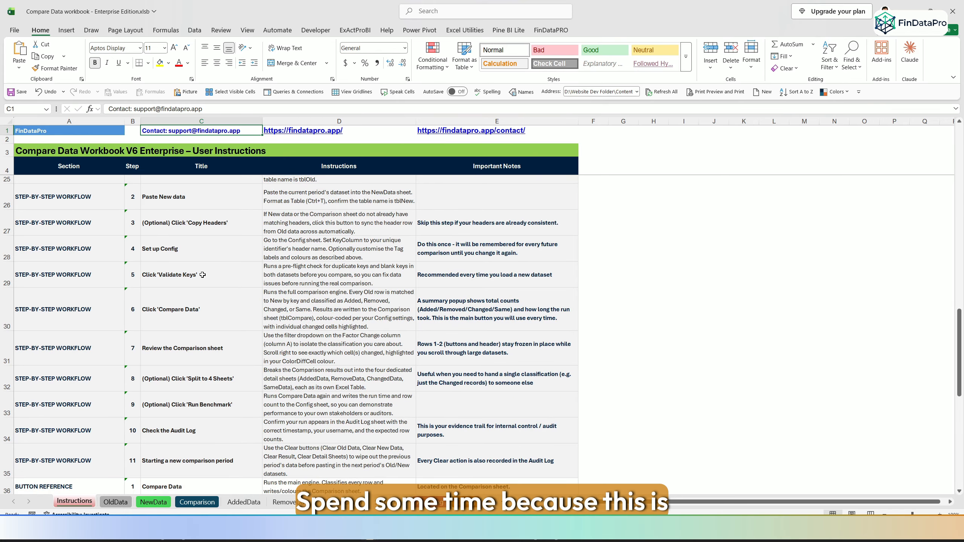
scroll(202, 275, "down", 5)
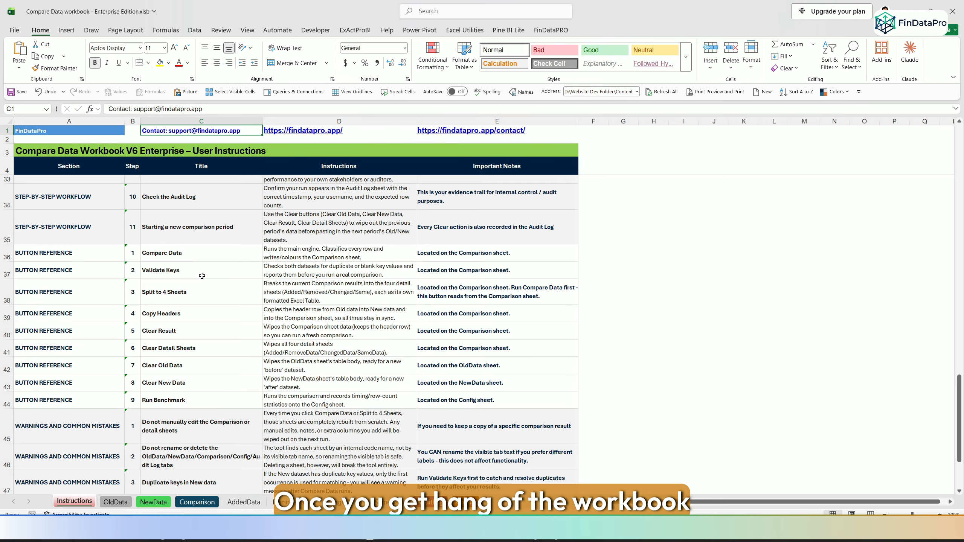
scroll(202, 275, "up", 7)
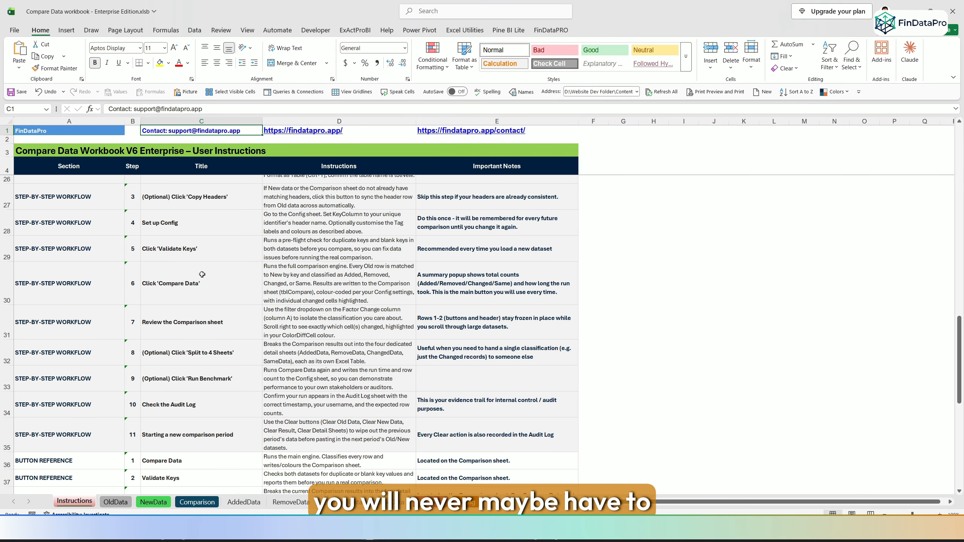
scroll(203, 274, "up", 5)
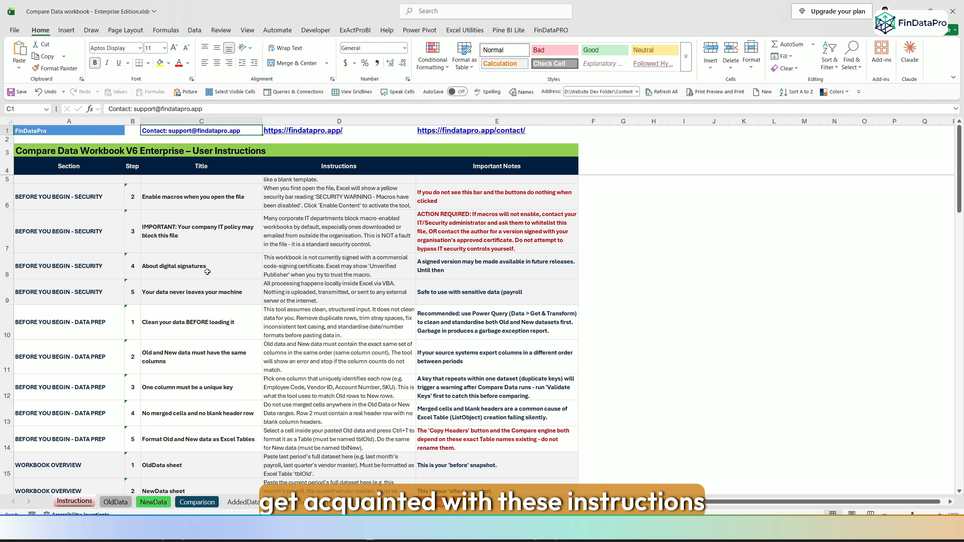
Examine the empty input tables on the OldData and NewData sheets, finishing on OldData
left_click(115, 502)
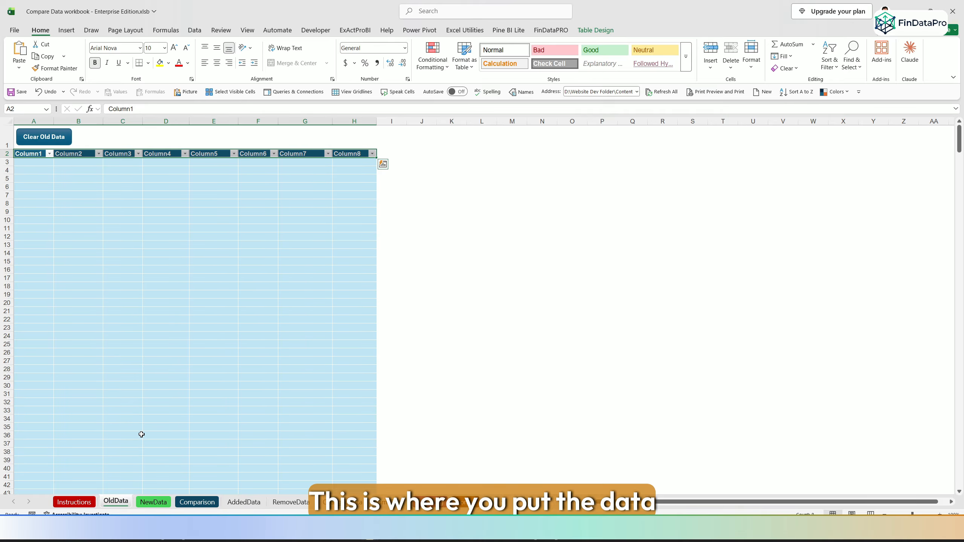
left_click(81, 410)
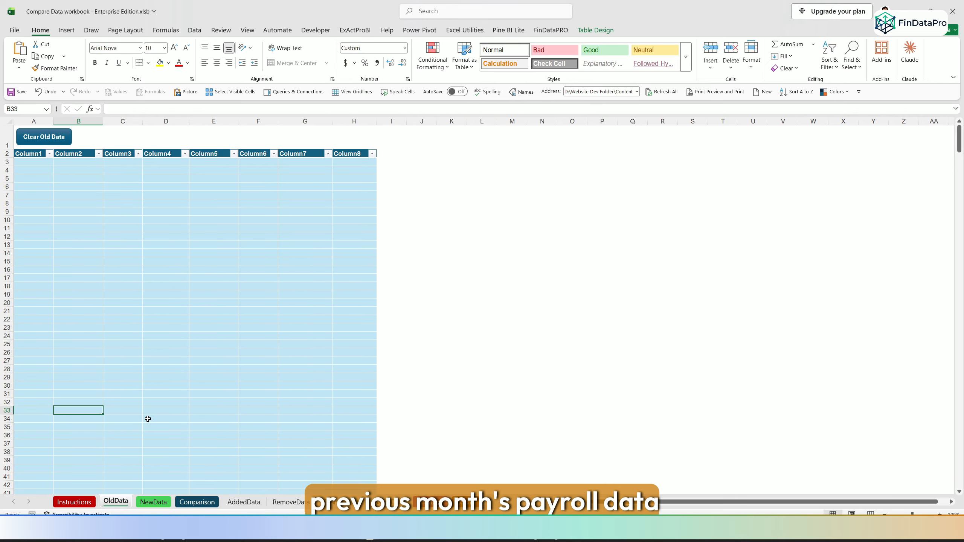
left_click(146, 503)
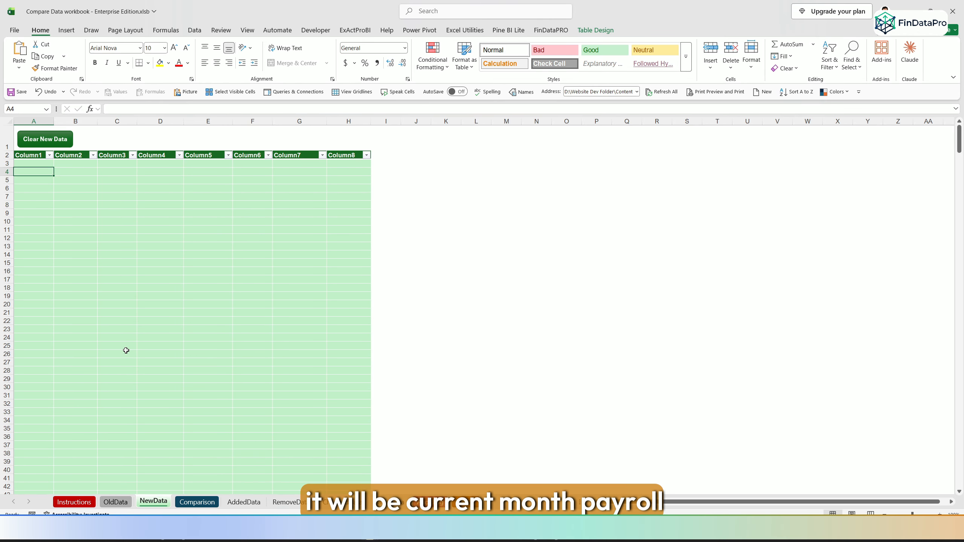
left_click(115, 502)
left_click(154, 502)
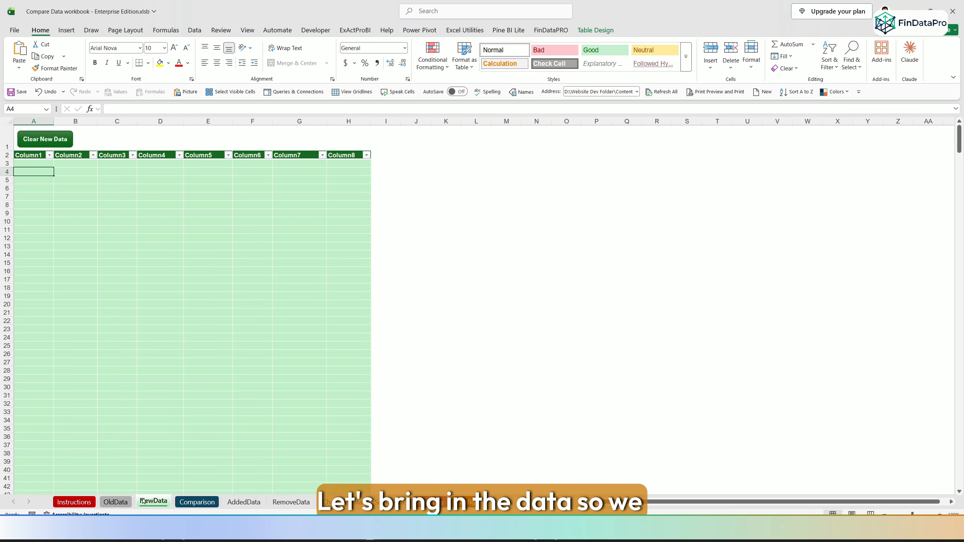
left_click(115, 502)
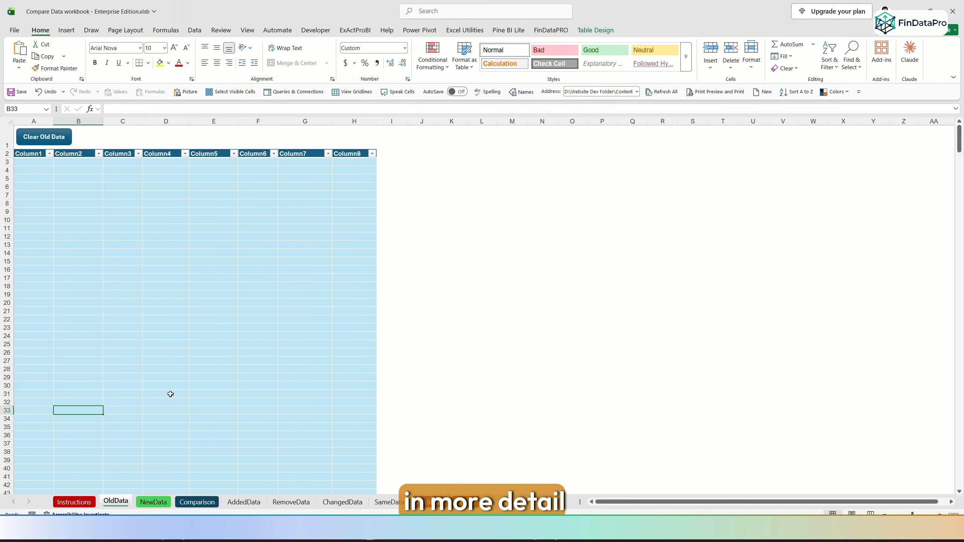
Switch to Old Data.csv and copy the entire payroll dataset with its headers, starting from cell A1
left_click(288, 467)
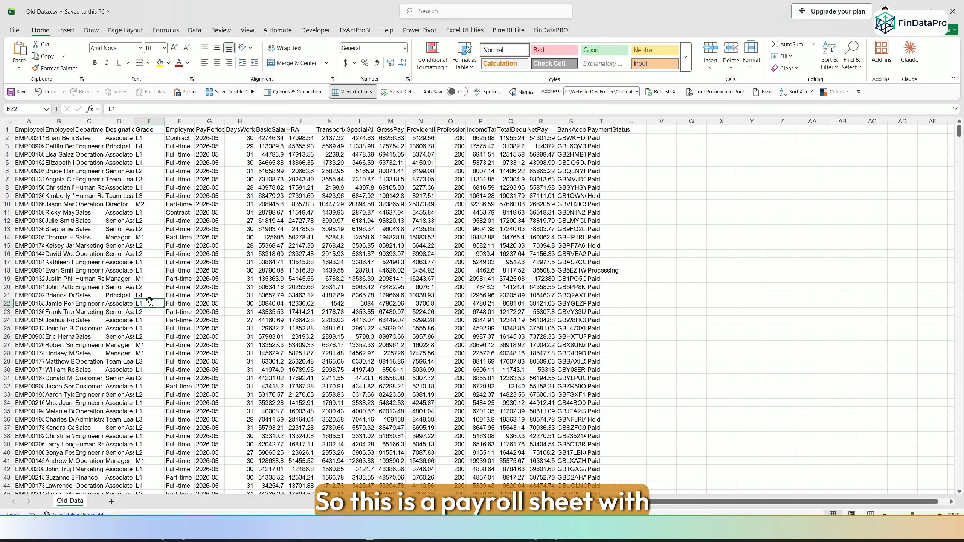
key("ctrl+Home")
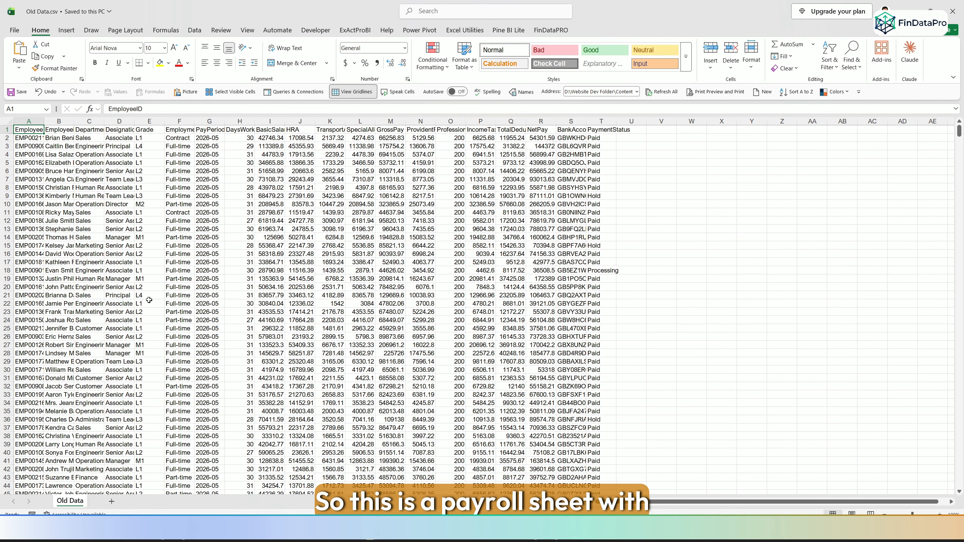
key("ctrl+shift+Right")
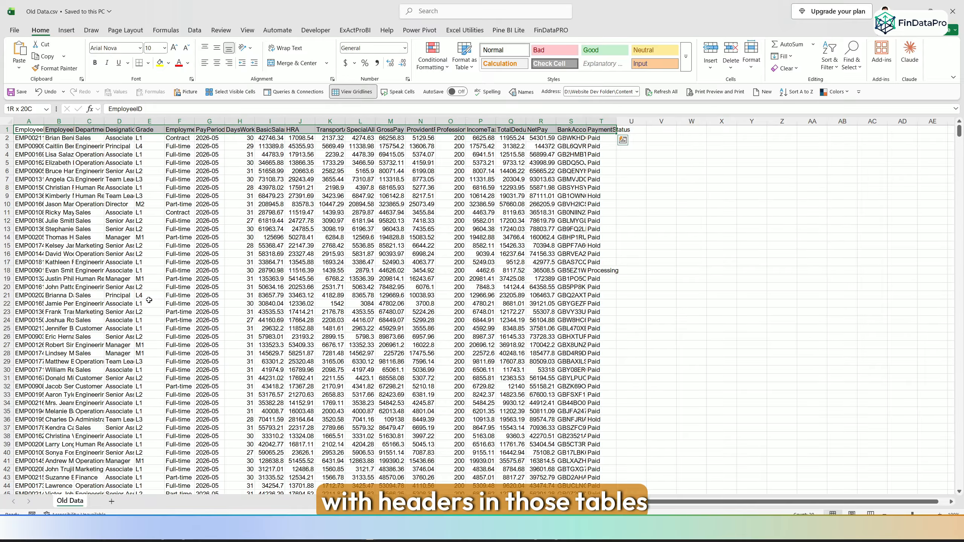
key("ctrl+shift+Down")
key("ctrl+c")
Switch back to the Compare Data workbook and paste the copied payroll data as values at A2 of the OldData sheet
key("alt+Tab")
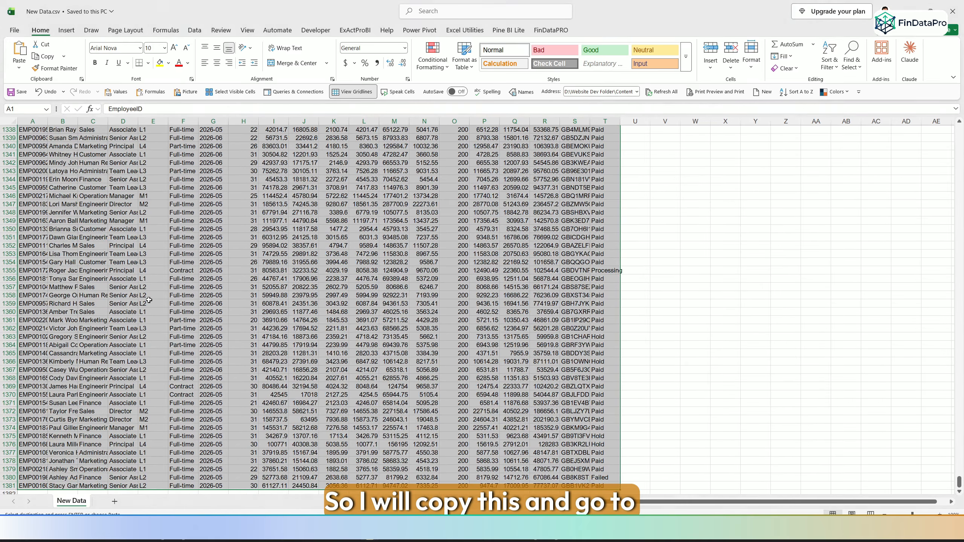
mouse_move(369, 530)
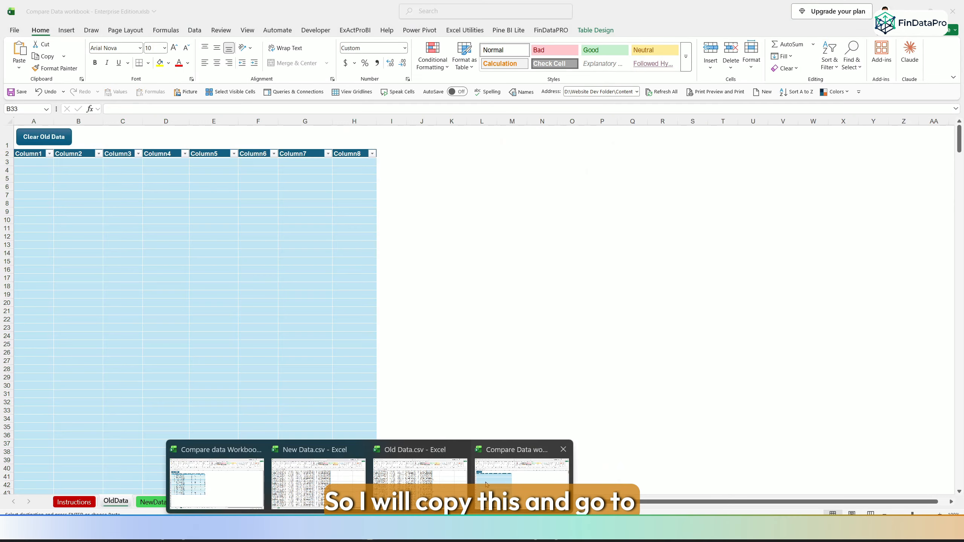
left_click(516, 480)
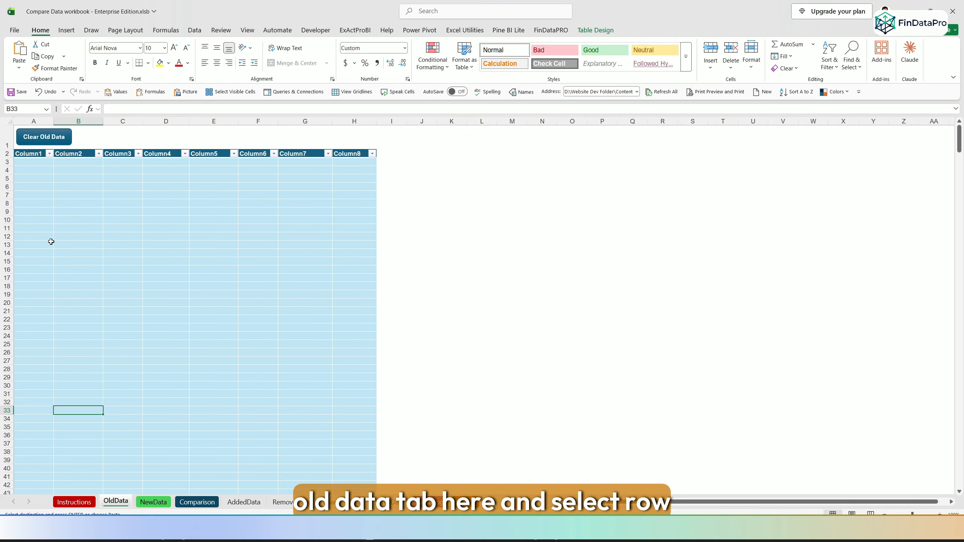
left_click(16, 149)
left_click(16, 149)
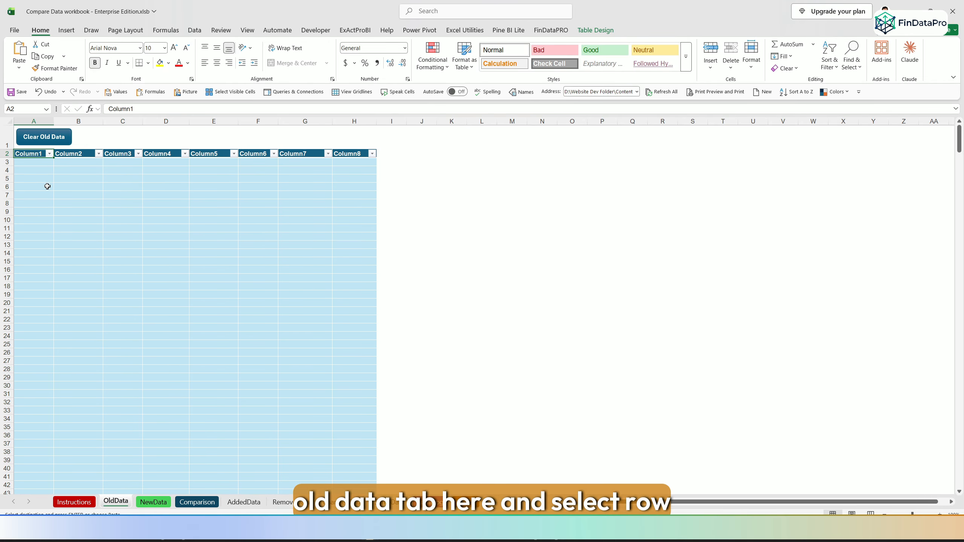
key("alt+e")
key("s")
key("v")
key("Return")
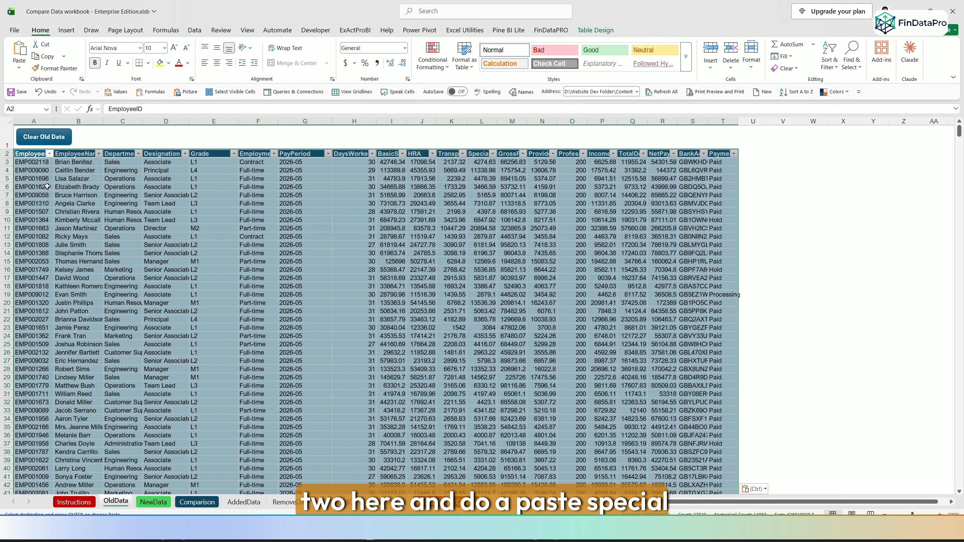
left_click(48, 189)
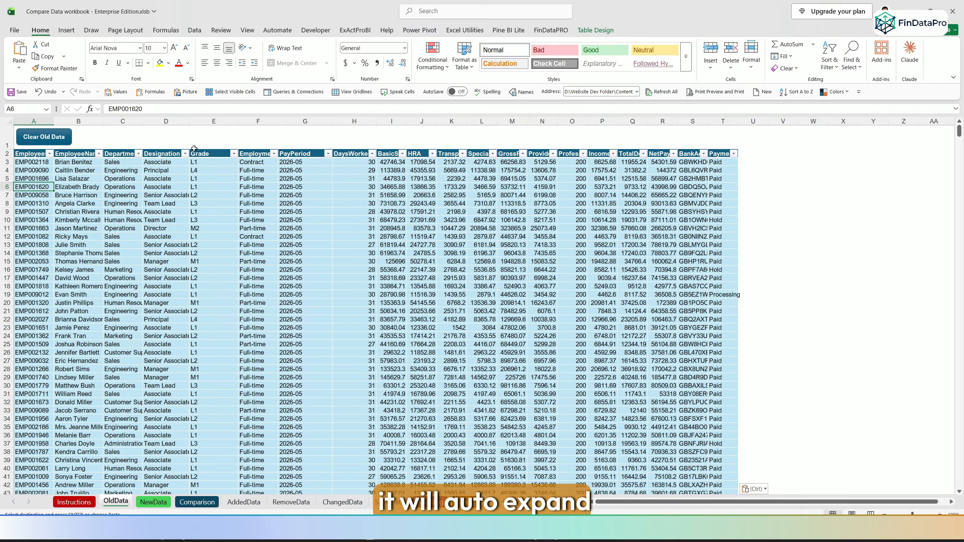
Autofit all column widths on the OldData sheet to their contents
double_click(53, 121)
left_click(10, 122)
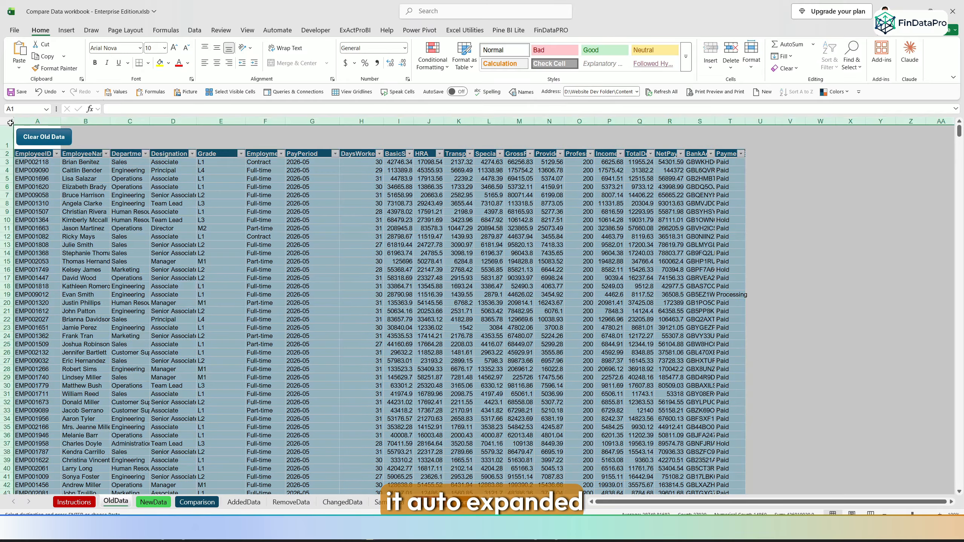
double_click(60, 122)
left_click(170, 171)
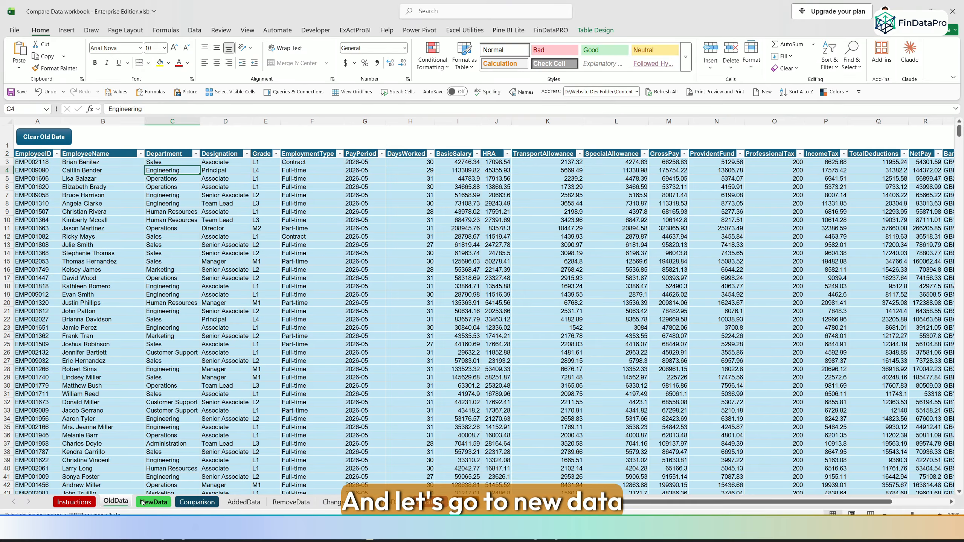
Open the NewData sheet and select its table header cells A2 through H2
left_click(154, 502)
left_click(96, 222)
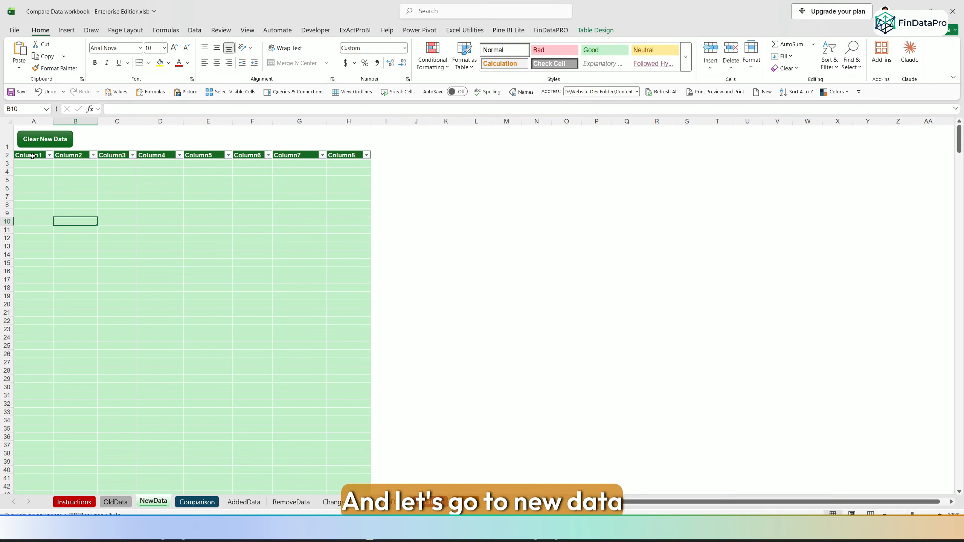
left_click_drag(32, 155, 348, 156)
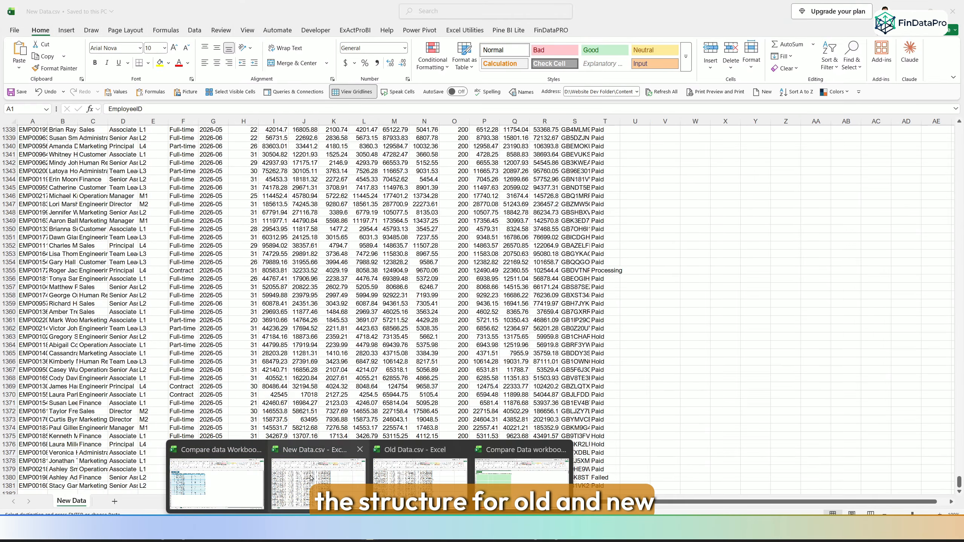
Switch to New Data.csv and copy the complete payroll dataset including the header row, starting from A1
left_click(310, 478)
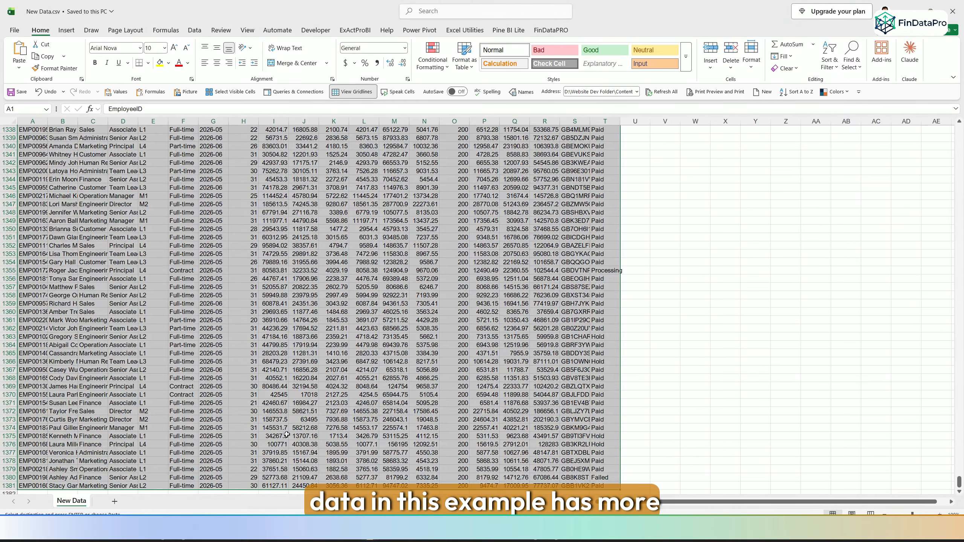
left_click(103, 262)
key("Left")
key("Left")
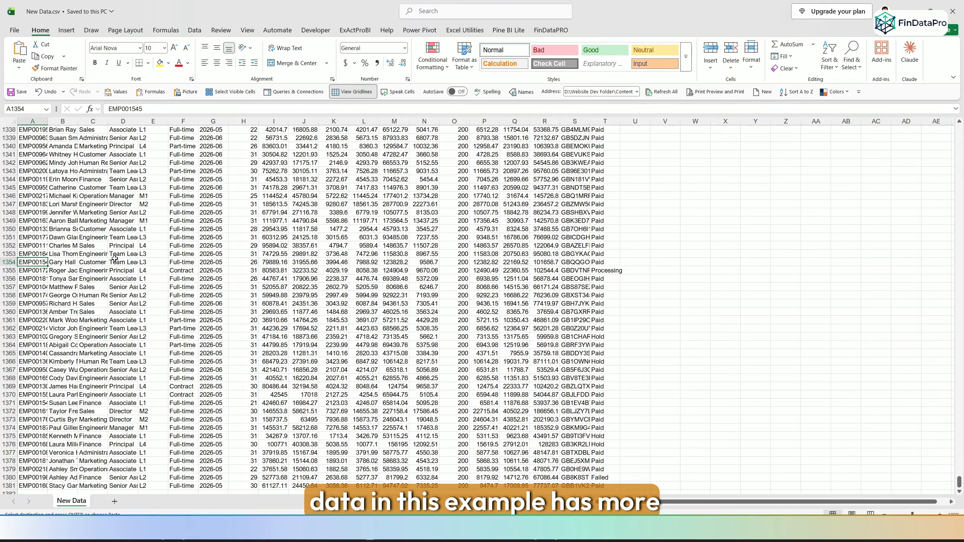
key("ctrl+Up")
key("ctrl+shift+Right")
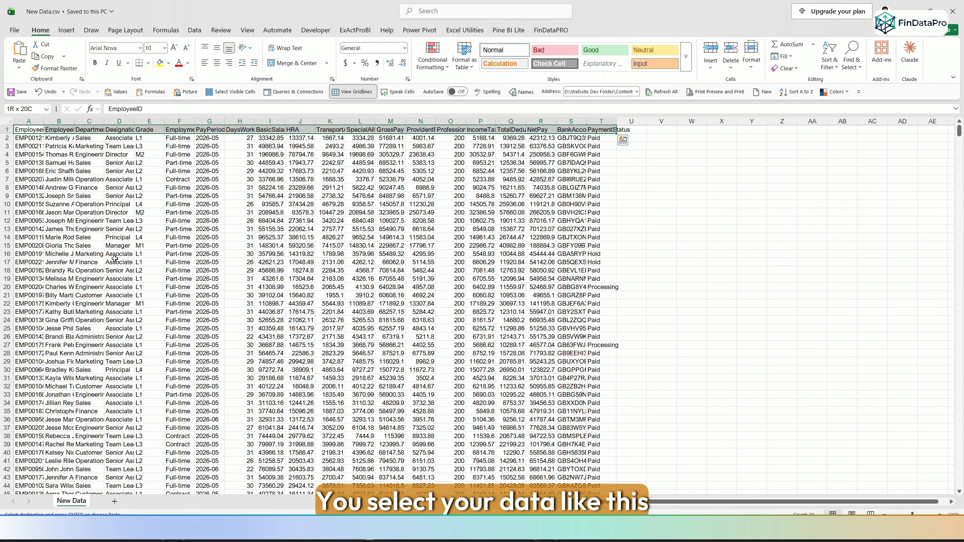
key("ctrl+shift+Down")
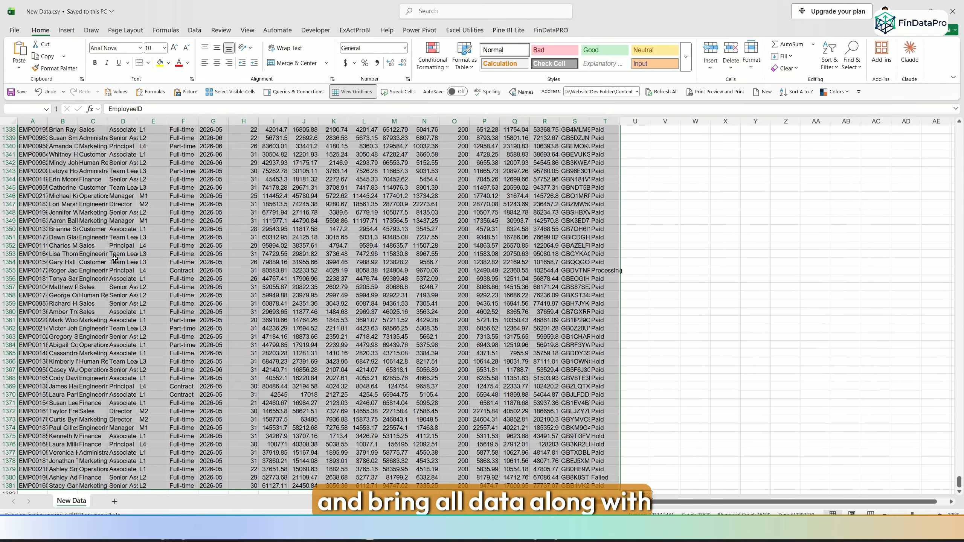
key("ctrl+c")
Return to the Compare Data workbook and paste the copied new payroll data as values at A2 of the NewData sheet
key("alt+Tab")
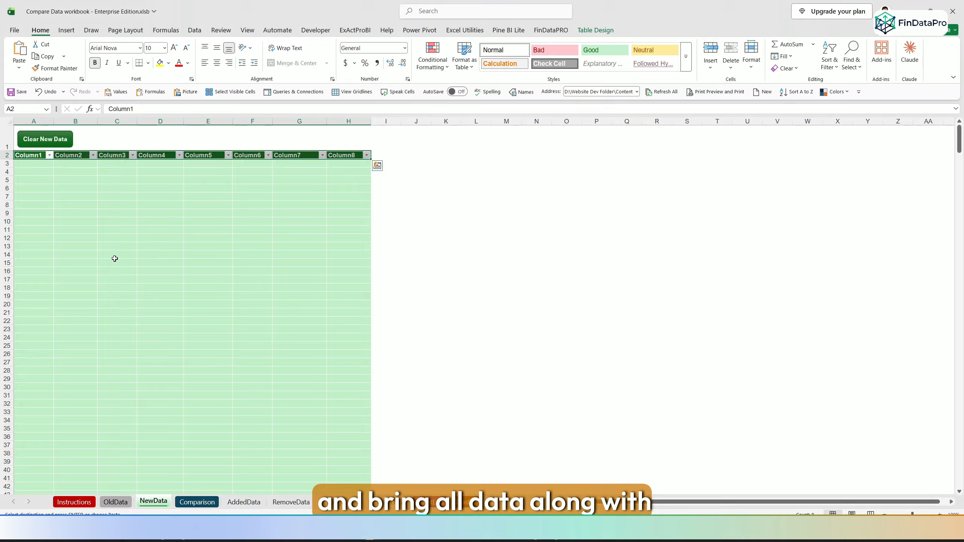
left_click(37, 170)
left_click(28, 157)
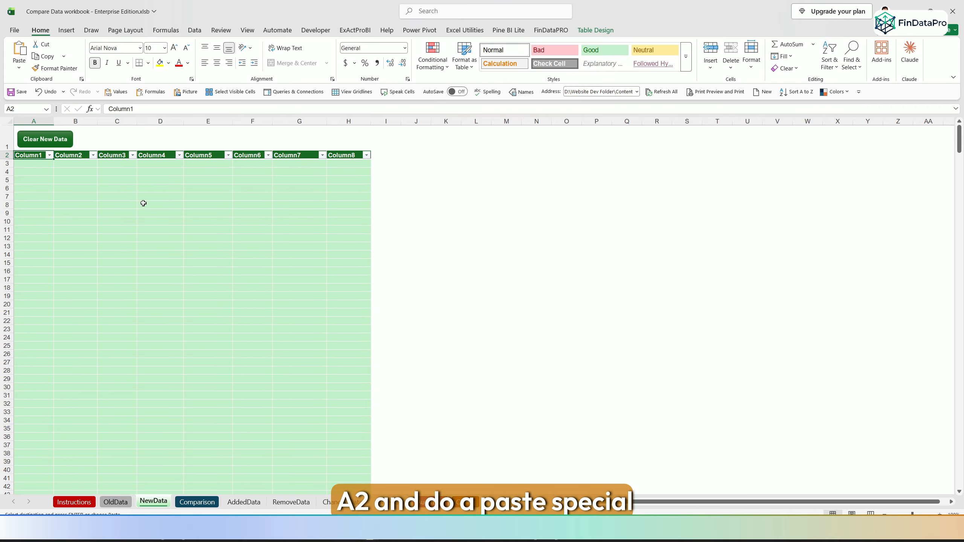
key("ctrl+alt+v")
key("v")
key("Return")
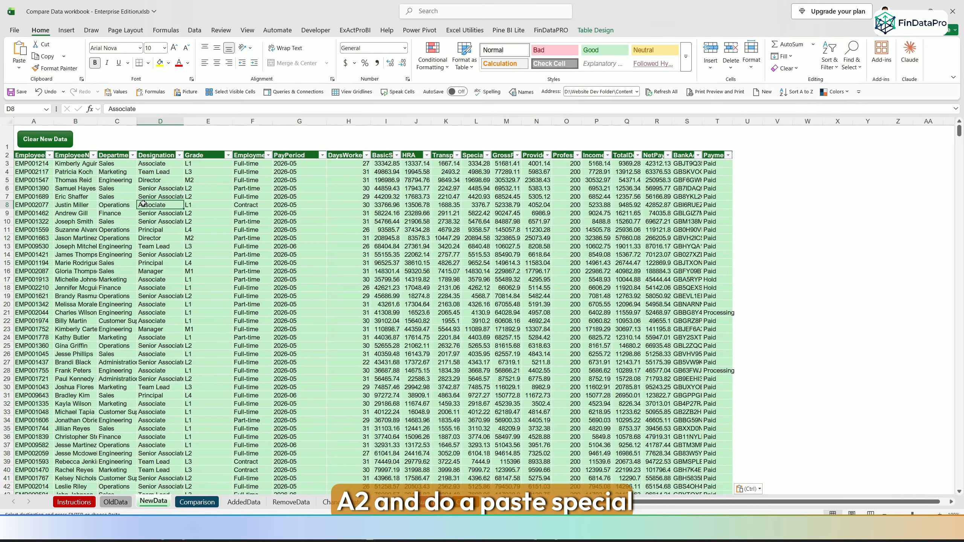
Autofit all column widths on the NewData sheet to their contents and look over the pasted payroll rows
left_click_drag(33, 121, 712, 167)
double_click(702, 121)
left_click(444, 199)
left_click_drag(723, 502, 654, 502)
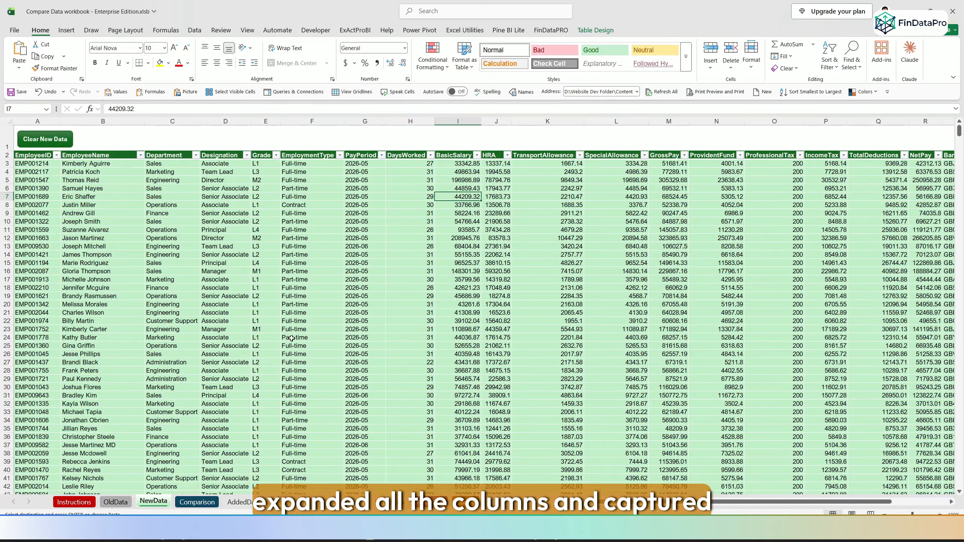
scroll(342, 342, "down", 12)
left_click_drag(961, 148, 960, 121)
Open the OldData sheet and display the Get & Transform data import commands
left_click(118, 506)
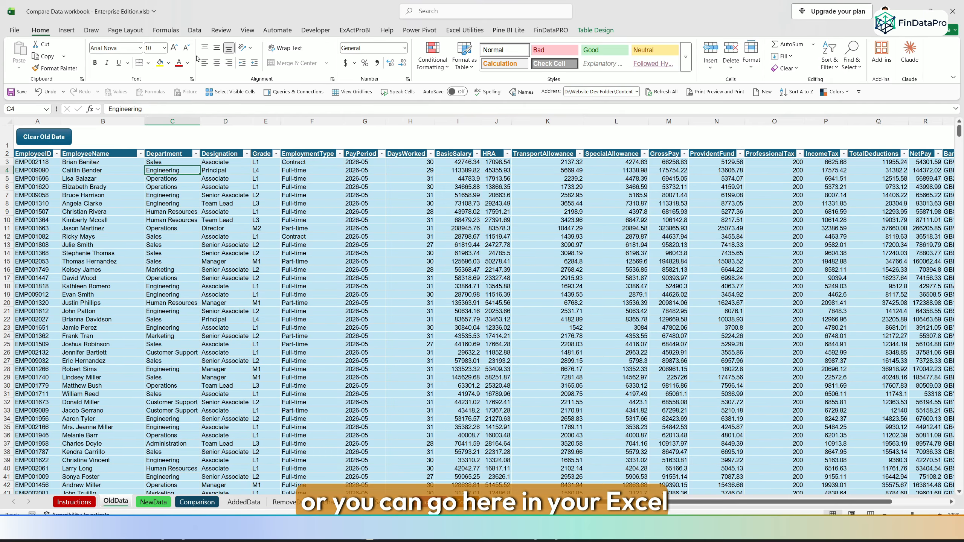
left_click(194, 31)
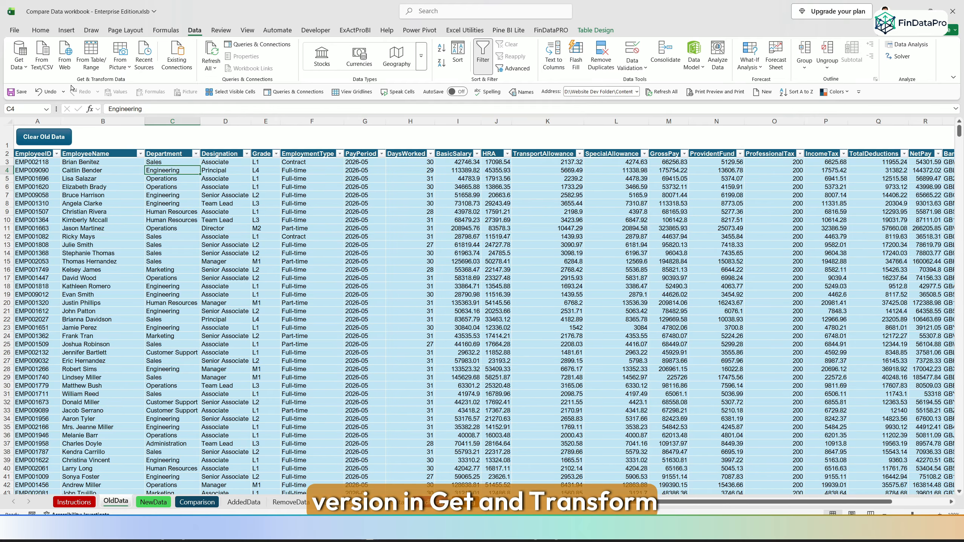
left_click(126, 236)
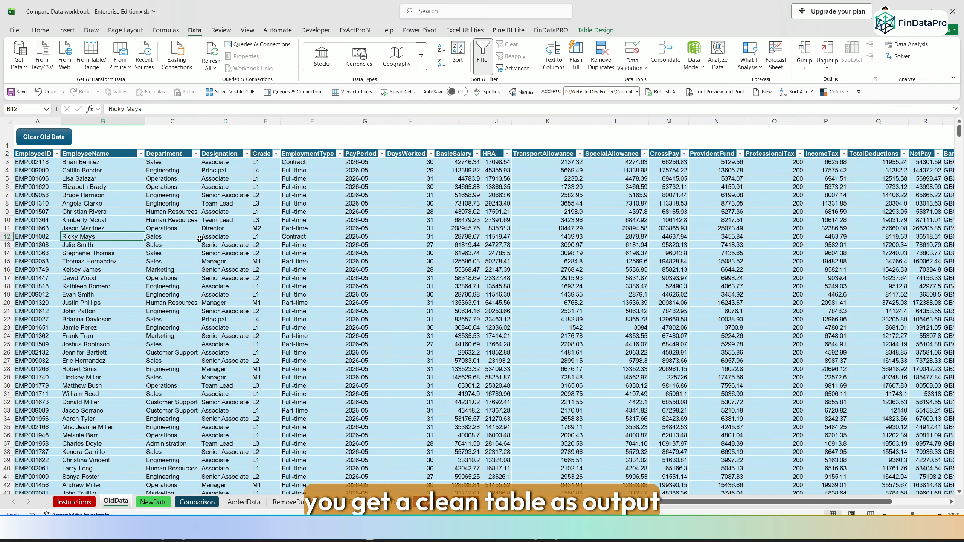
mouse_move(660, 502)
left_mouse_down()
mouse_move(712, 507)
mouse_move(654, 505)
left_mouse_up()
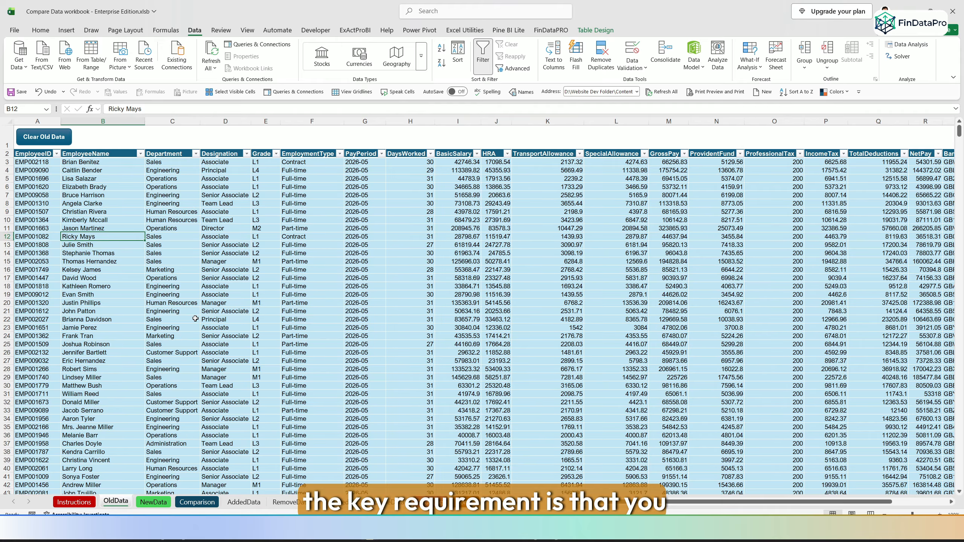
left_click_drag(661, 502, 490, 455)
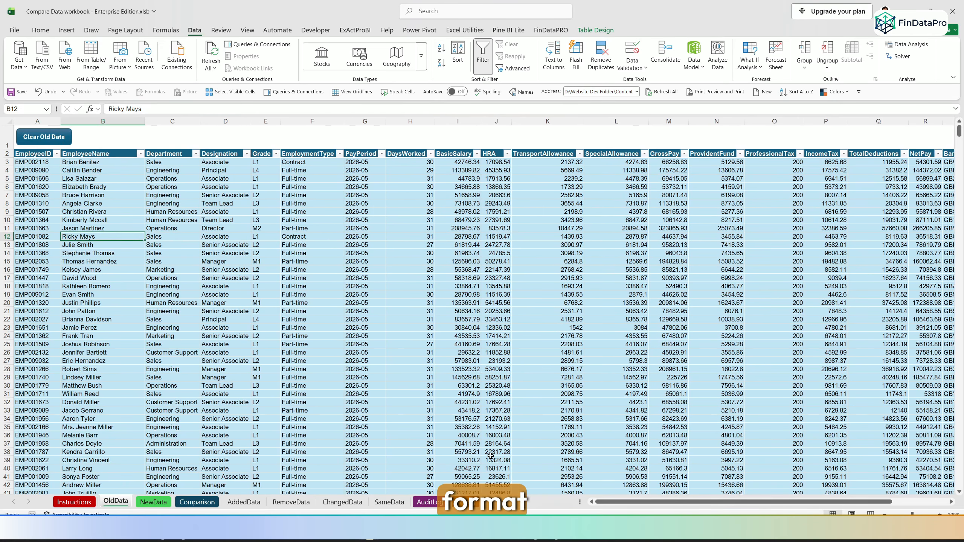
Select the header row from EmployeeID to PaymentStatus on both the OldData and NewData sheets to check that their columns match
left_click(162, 507)
left_click(116, 501)
left_click(31, 154)
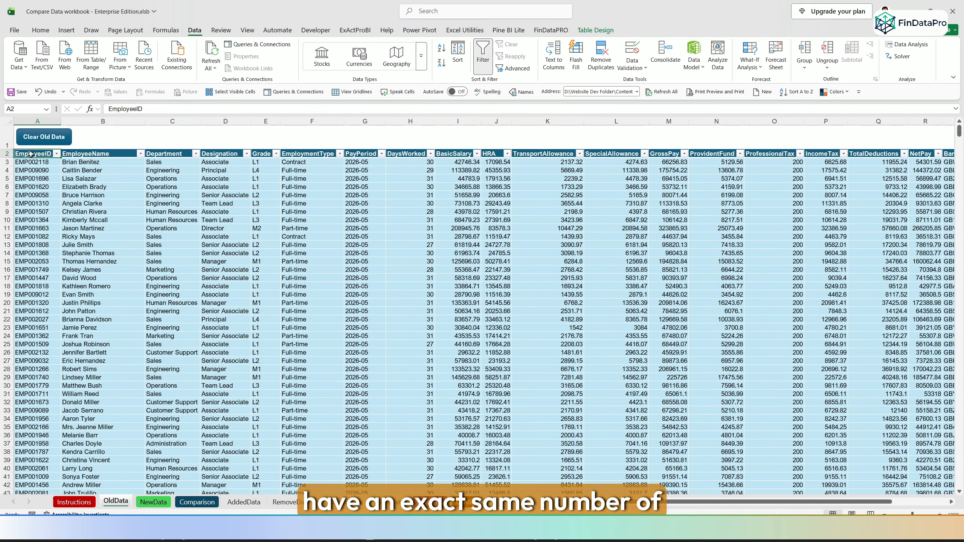
key("ctrl+shift+Right")
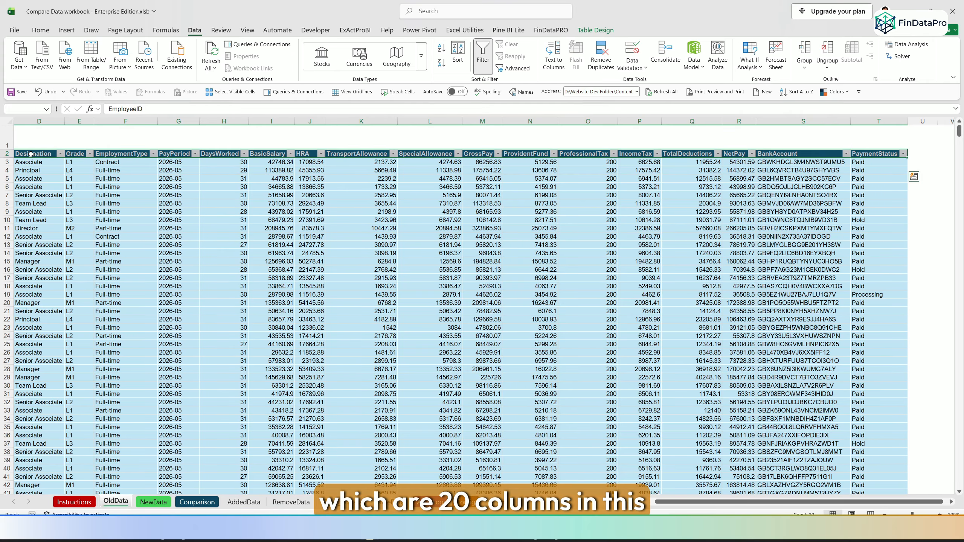
left_click(153, 502)
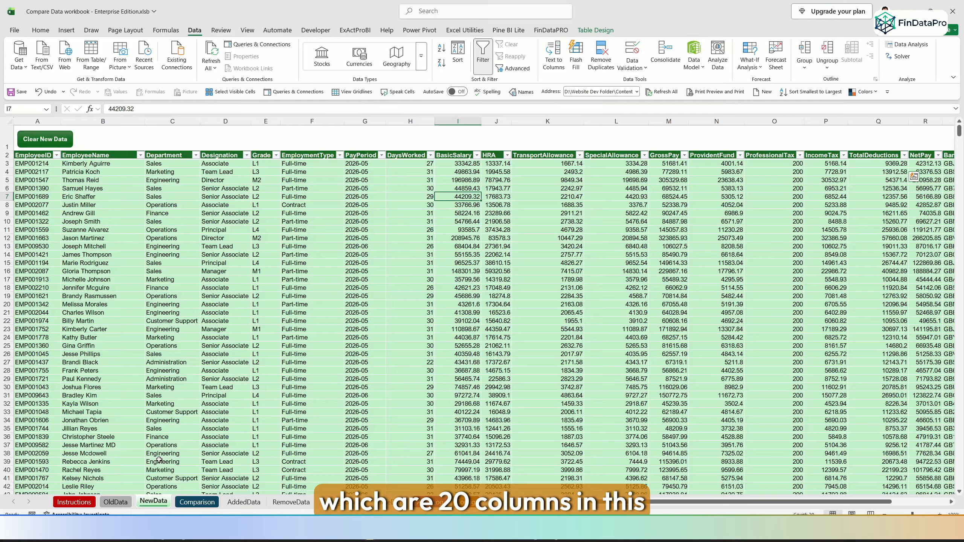
left_click(30, 155)
Return to the OldData sheet and copy the EmployeeID header in cell A2
key("ctrl+Page_Up")
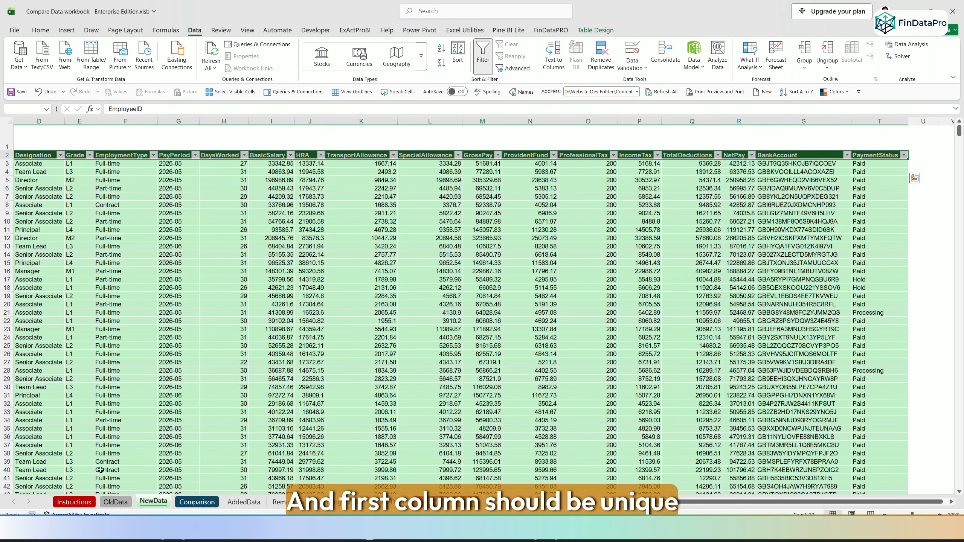
left_click(29, 187)
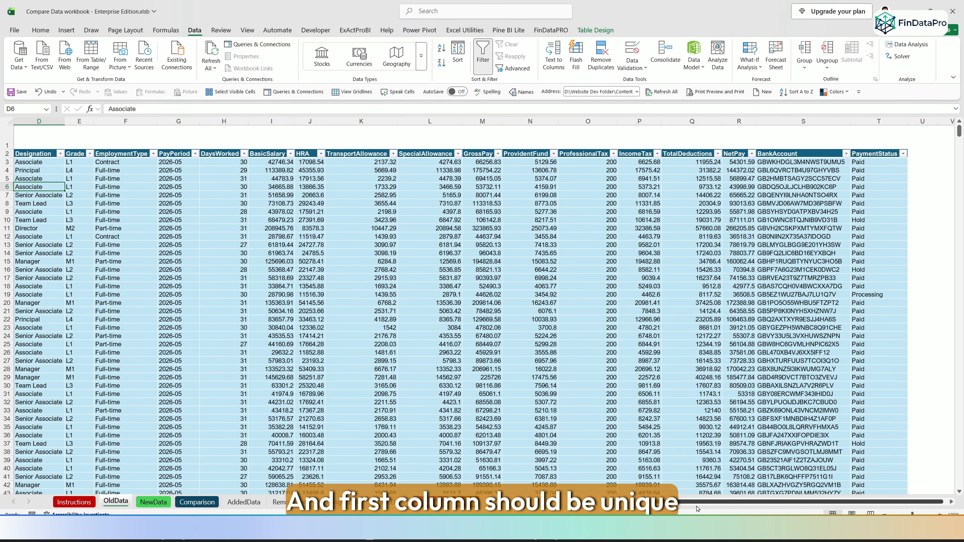
scroll(364, 374, "left", 3)
left_click(38, 154)
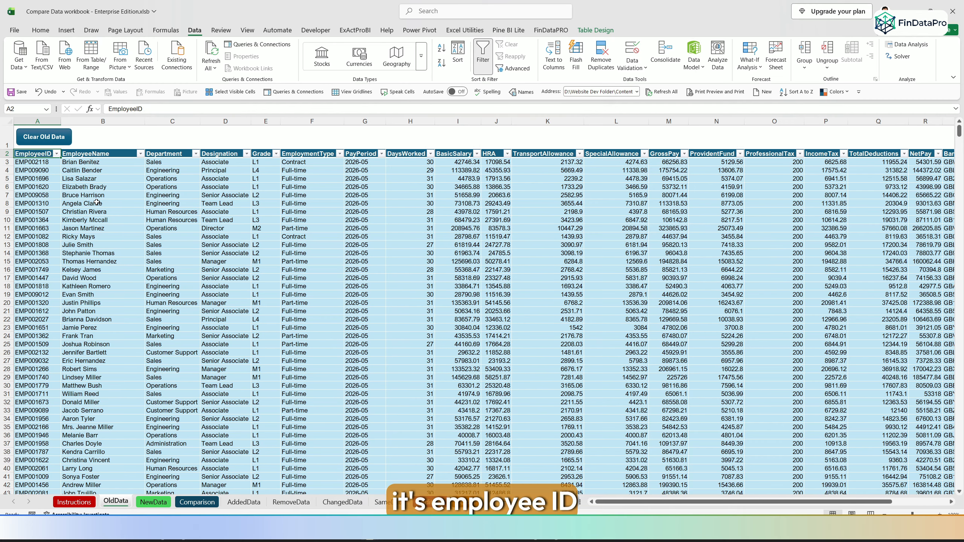
key("ctrl+c")
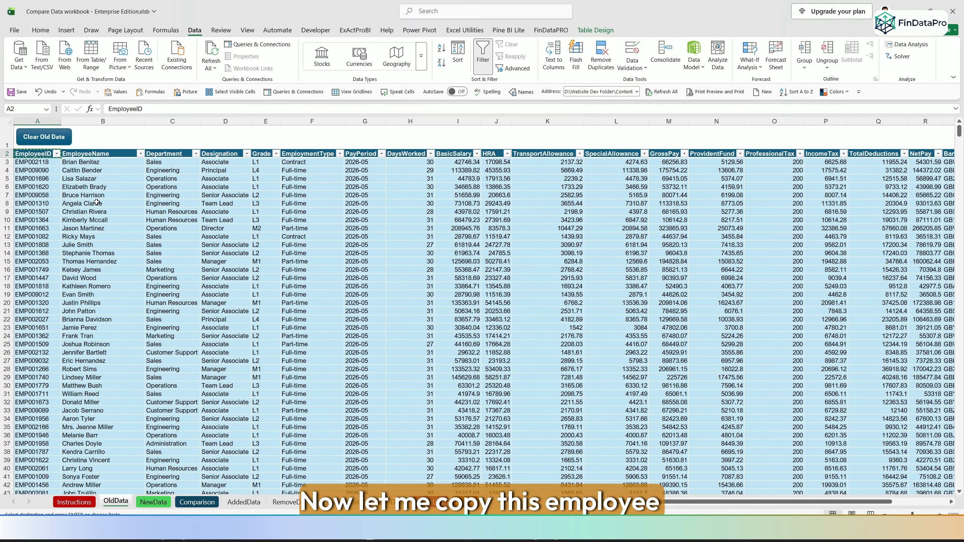
Set the KeyColumn value in B3 of the config sheet to EmployeeID by pasting the copied header as values
left_click(462, 502)
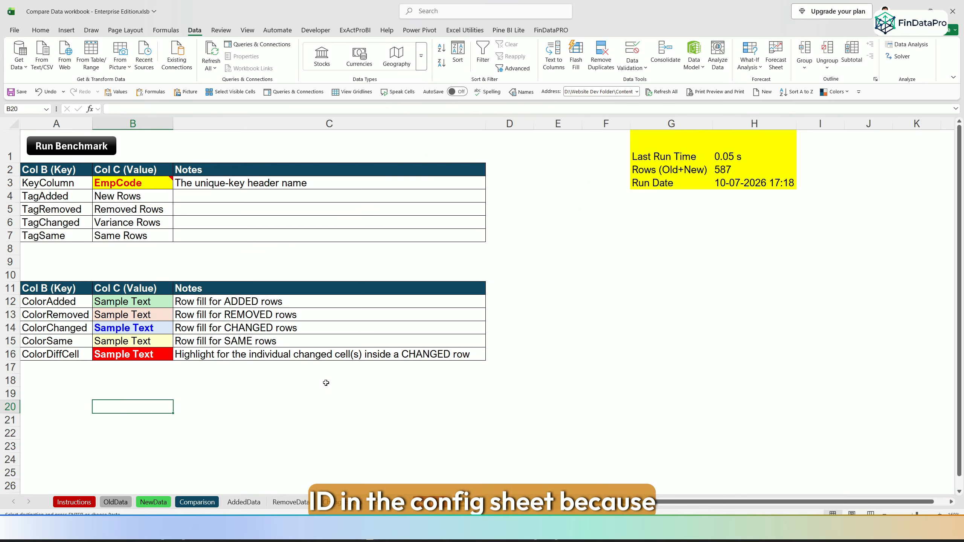
left_click(133, 186)
key("alt+e")
key("s")
key("v")
key("Return")
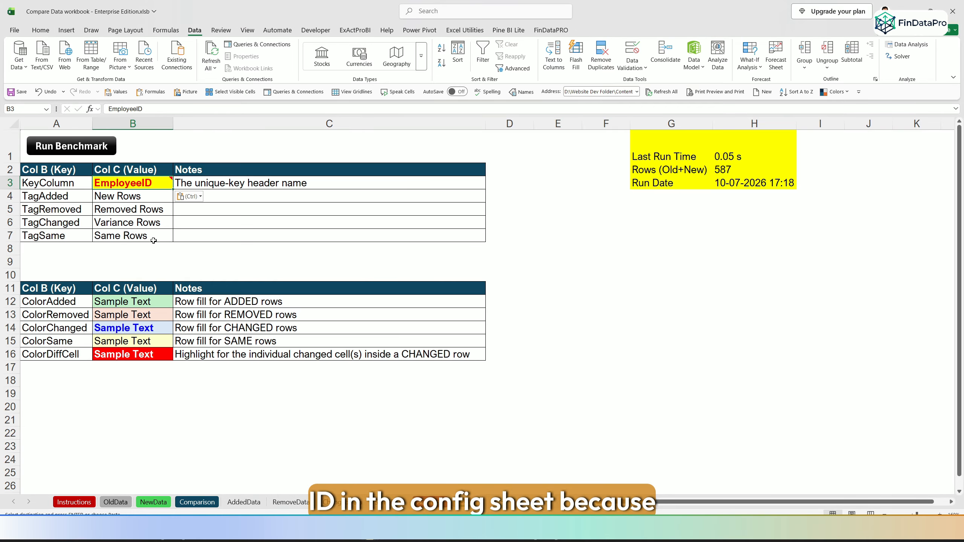
key("Escape")
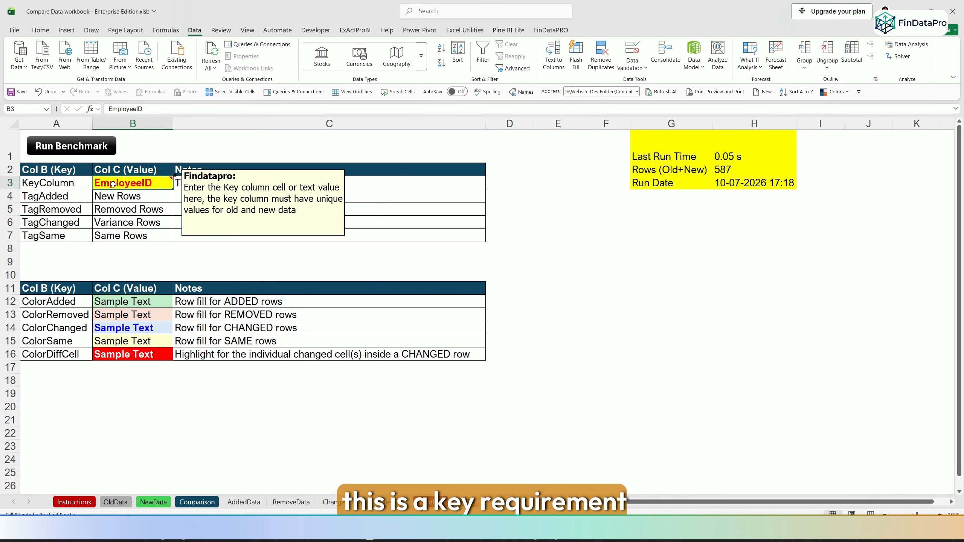
Read the KeyColumn note and go through the row tag values in B4 to B7 of the config sheet
mouse_move(114, 184)
left_click_drag(107, 204, 106, 234)
left_click(108, 197)
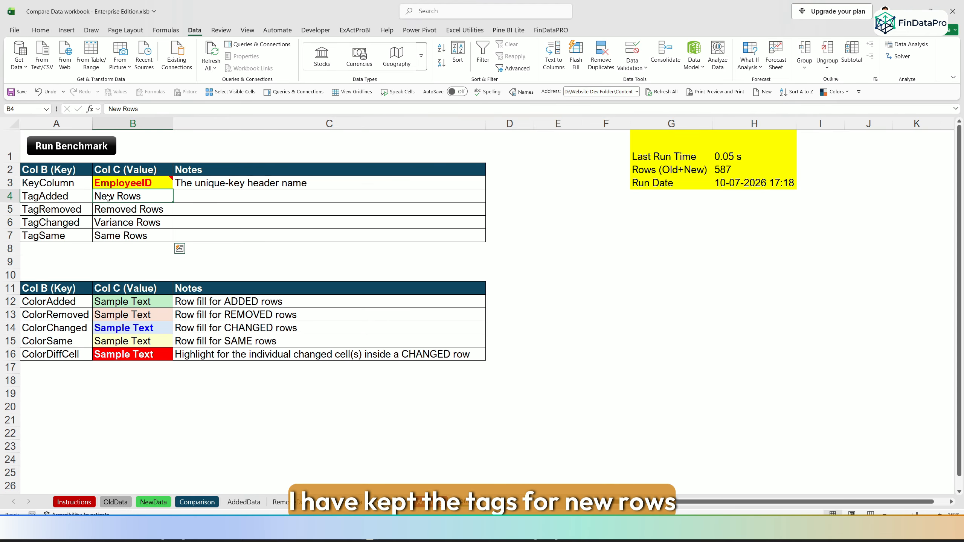
key("Down")
key("Down")
key("Down")
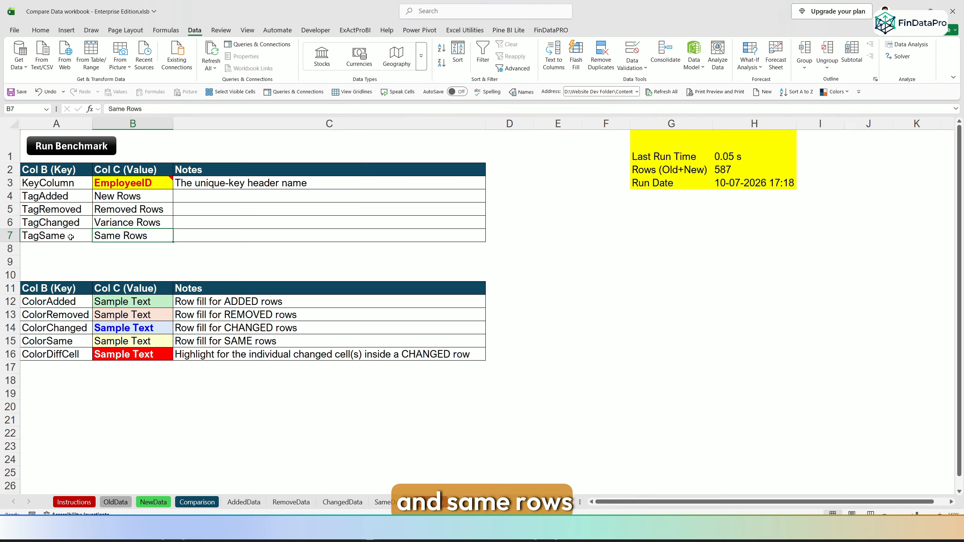
Examine the sample fill colours for added, removed, changed, same and differing cells in B12 to B16
left_click(110, 302)
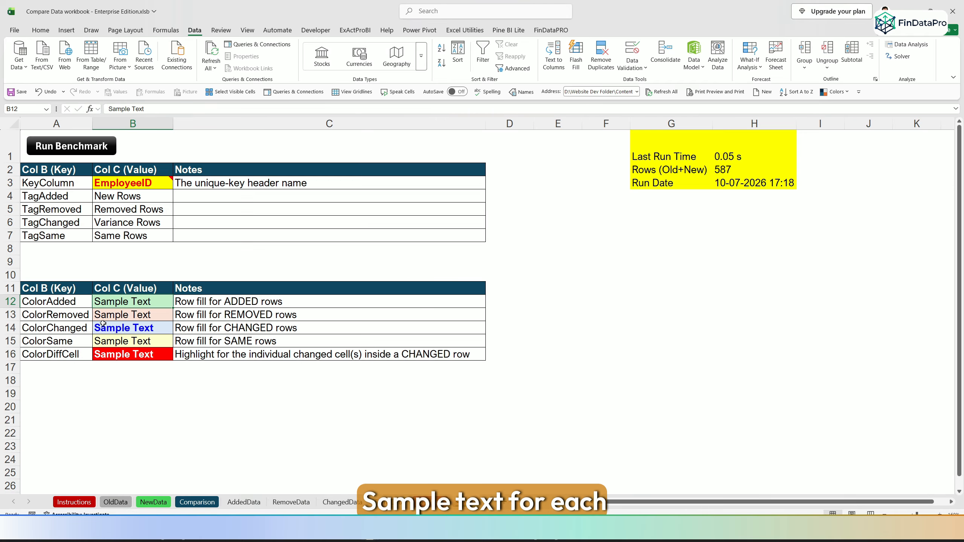
left_click(102, 315)
left_click(114, 329)
left_click(116, 345)
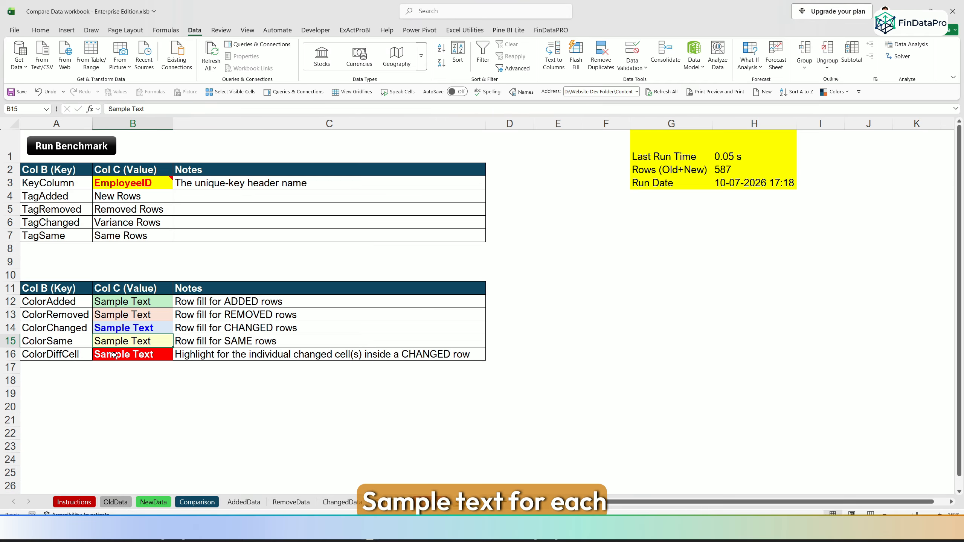
left_click(114, 355)
left_click(114, 345)
left_click(110, 317)
left_click(109, 304)
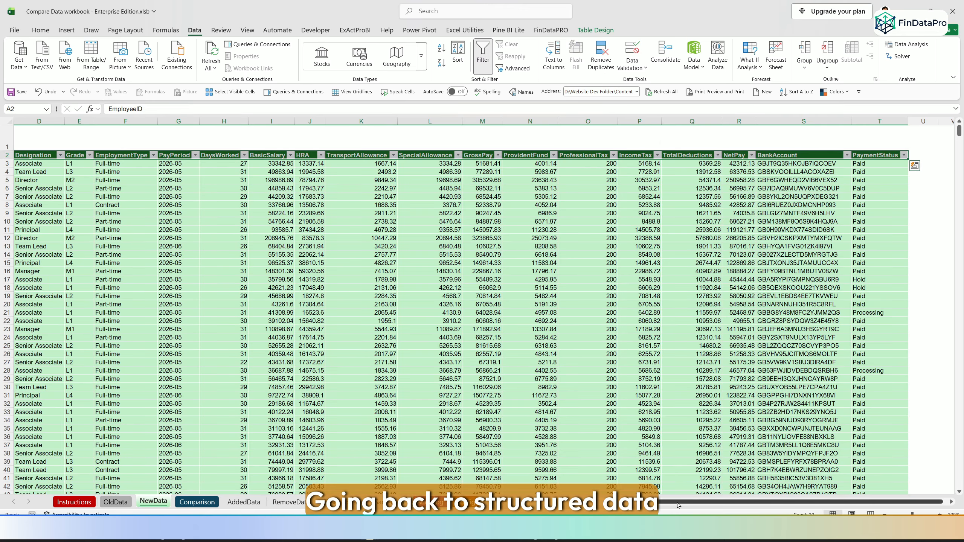
Go to the NewData sheet, select the EmployeeID values in A3 to A25 as the unique keys, and reopen OldData
scroll(679, 502, "left", 3)
left_click(34, 206)
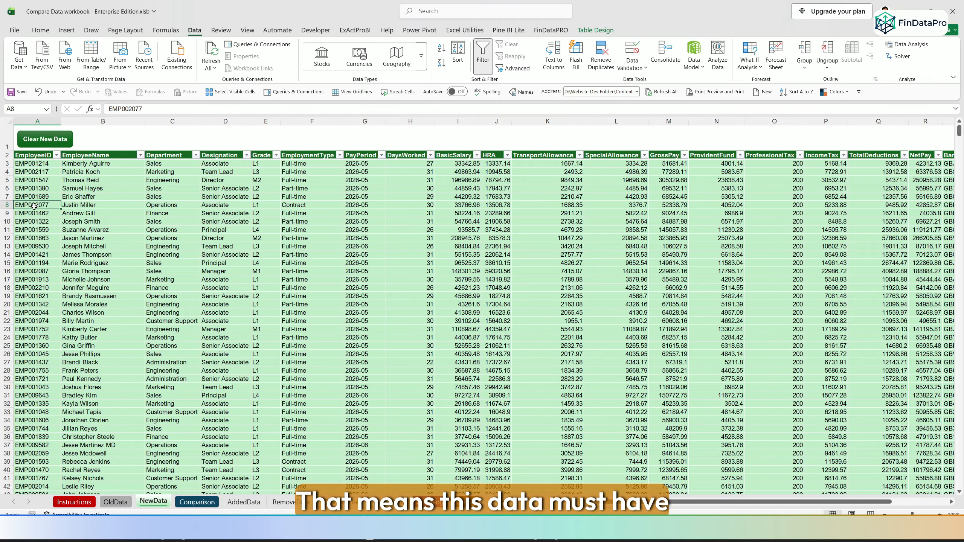
left_click_drag(36, 162, 36, 346)
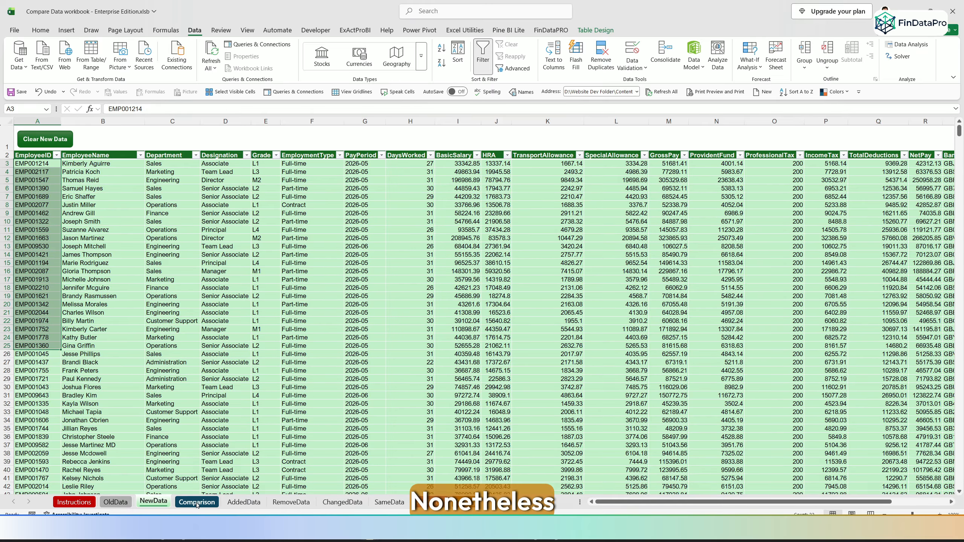
left_click(115, 502)
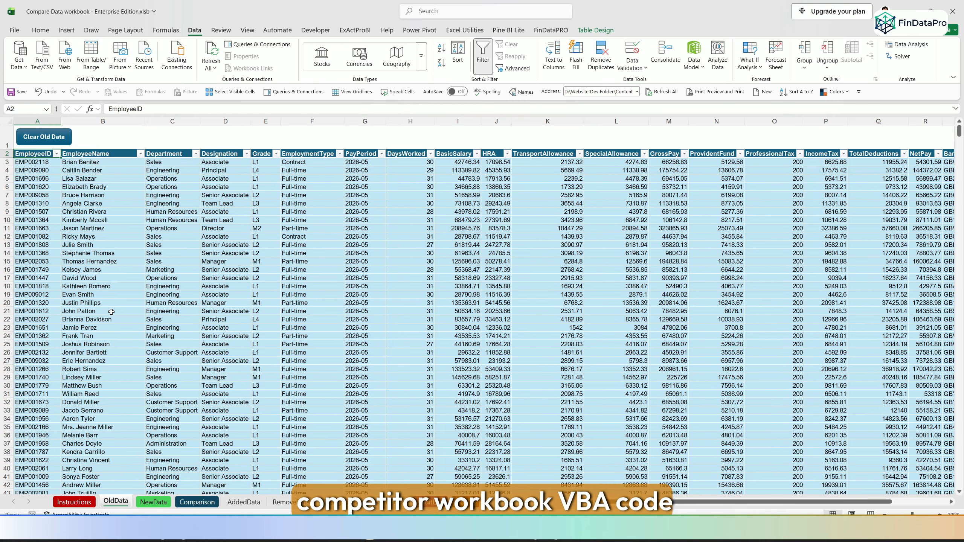
Validate the keys of the old and new data from the Comparison sheet and close the validation report
left_click(190, 502)
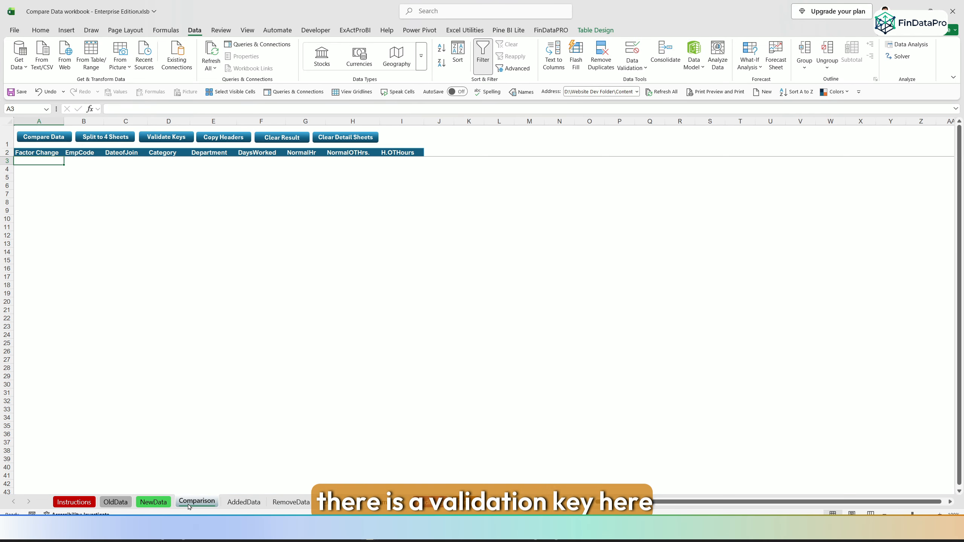
left_click(177, 243)
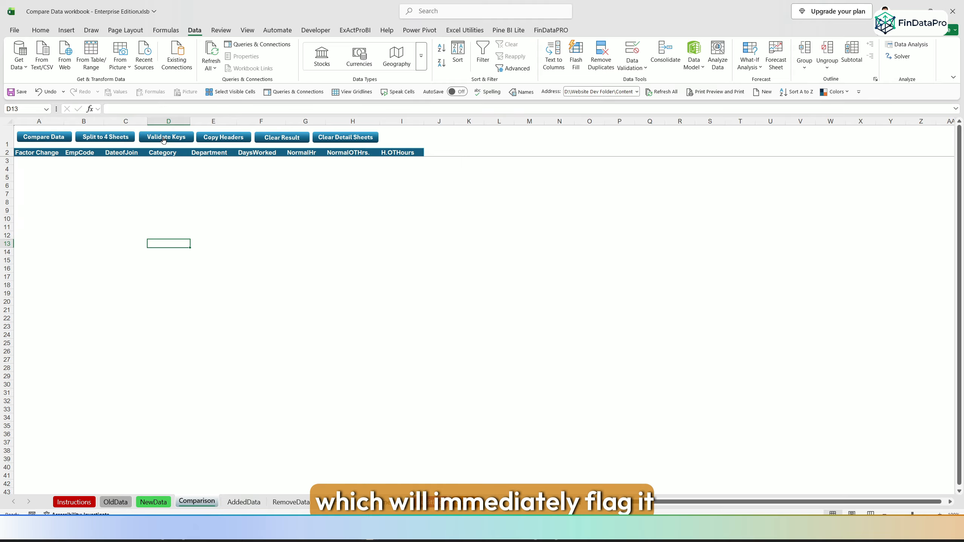
left_click(164, 138)
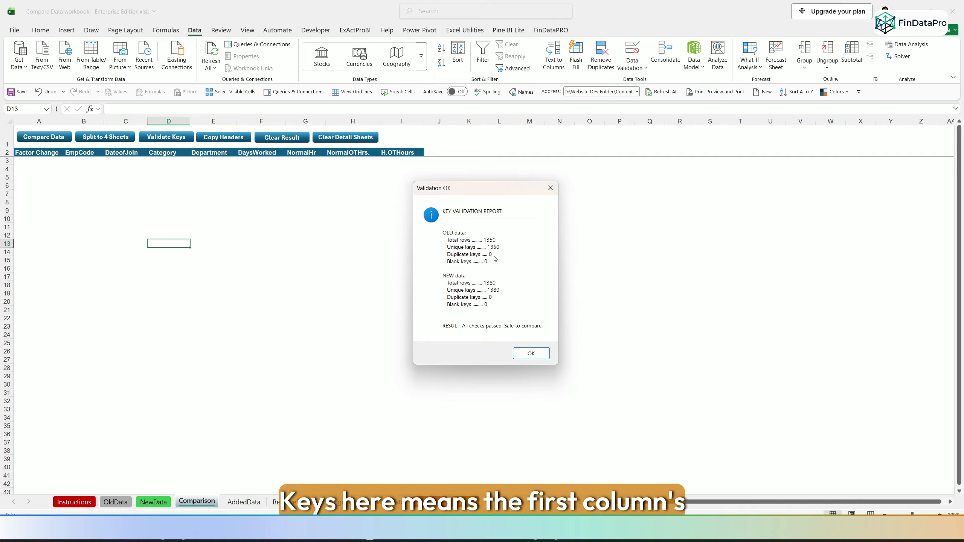
left_click(519, 352)
Glance at the NewData and OldData sheets, run Compare Data on the Comparison sheet, and dismiss the completion message
left_click(153, 502)
left_click(116, 501)
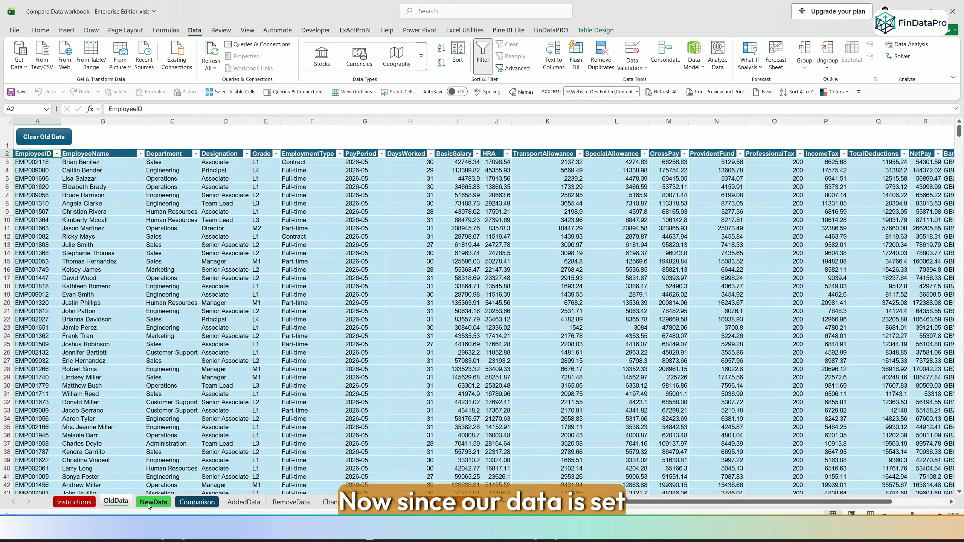
left_click(197, 502)
left_click(126, 317)
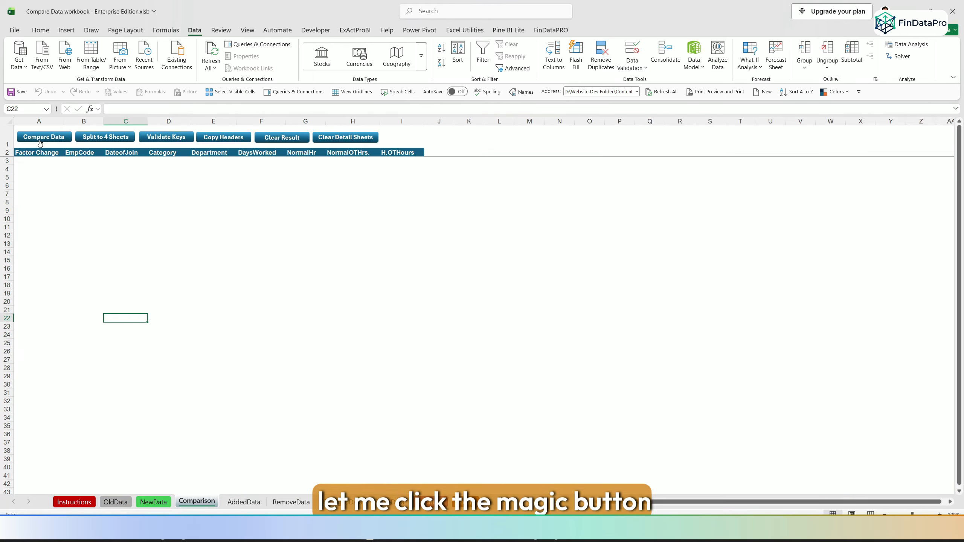
left_click(39, 138)
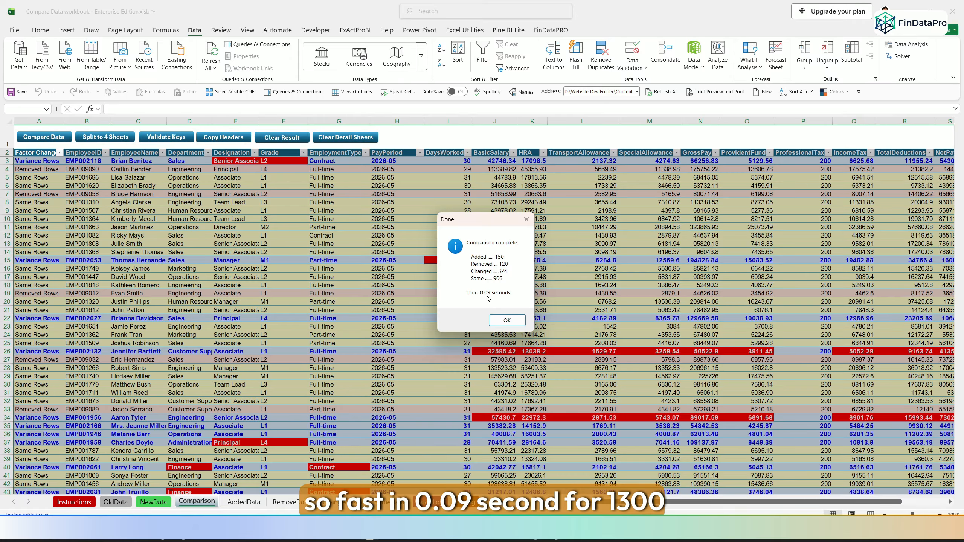
left_click(508, 320)
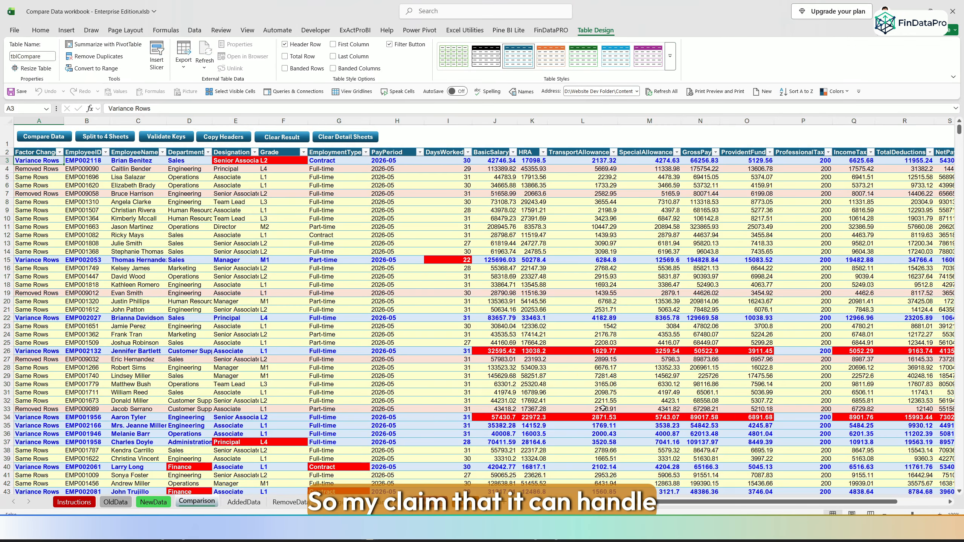
mouse_move(622, 502)
left_mouse_down()
mouse_move(707, 507)
mouse_move(620, 508)
left_mouse_up()
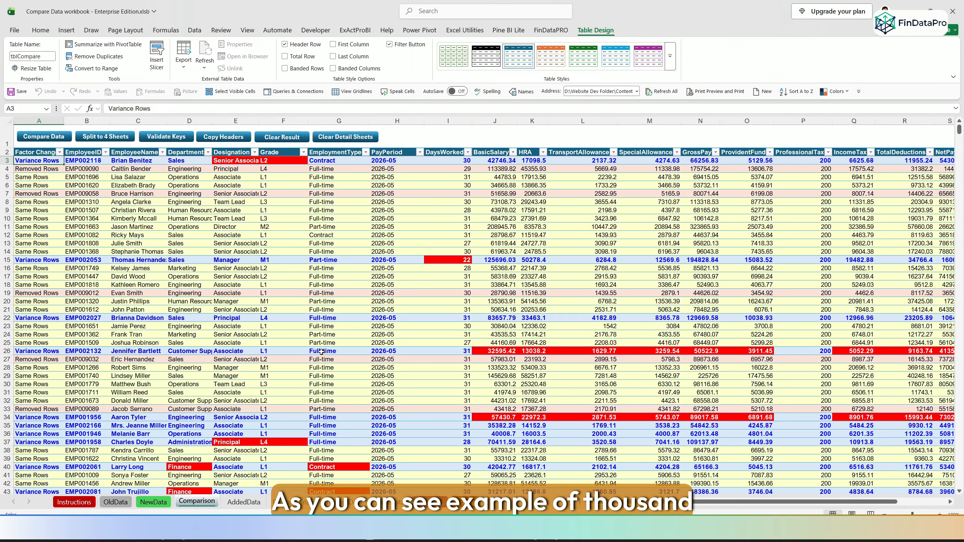
left_click_drag(624, 502, 674, 501)
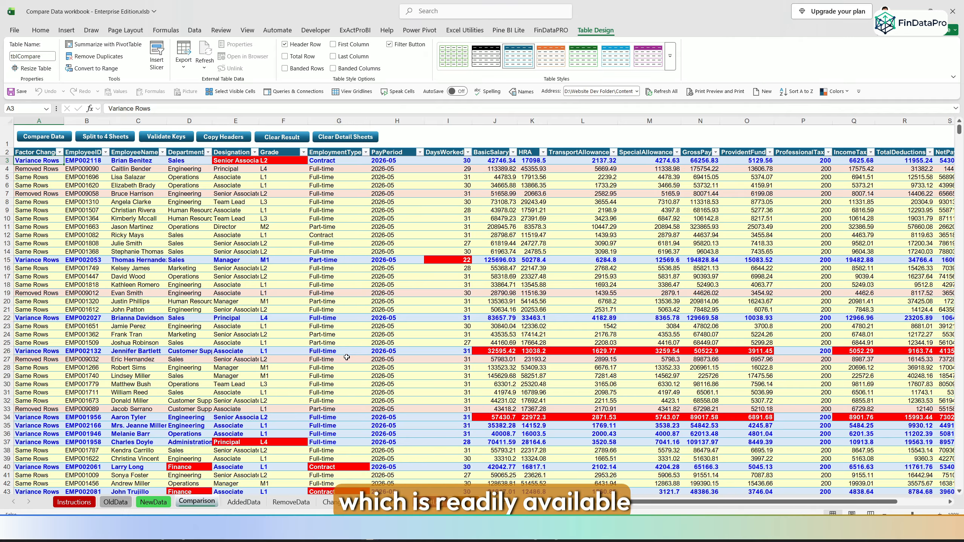
Autofit all column widths on the Comparison sheet and look through the colour-coded result rows
left_click(9, 120)
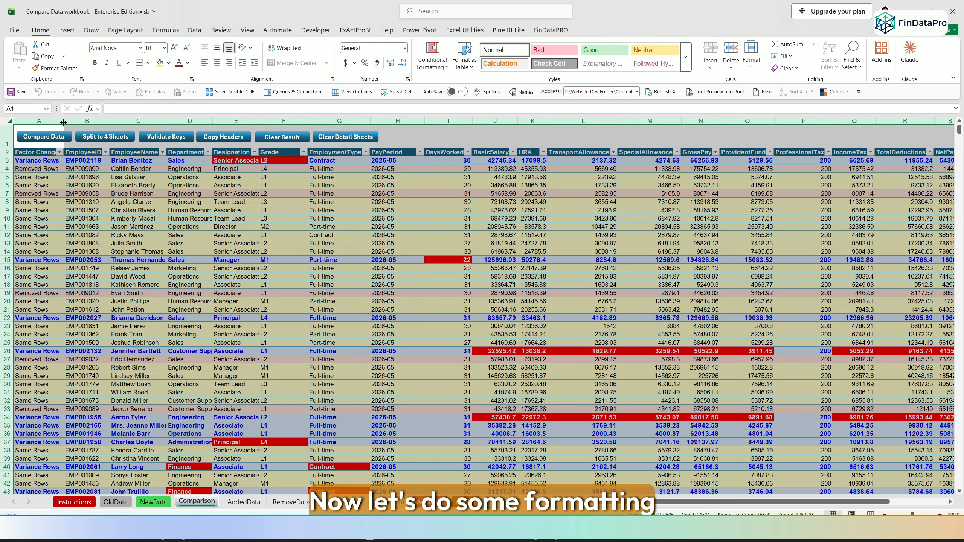
double_click(64, 122)
left_click(161, 226)
left_click_drag(699, 501, 604, 502)
scroll(256, 280, "down", 10)
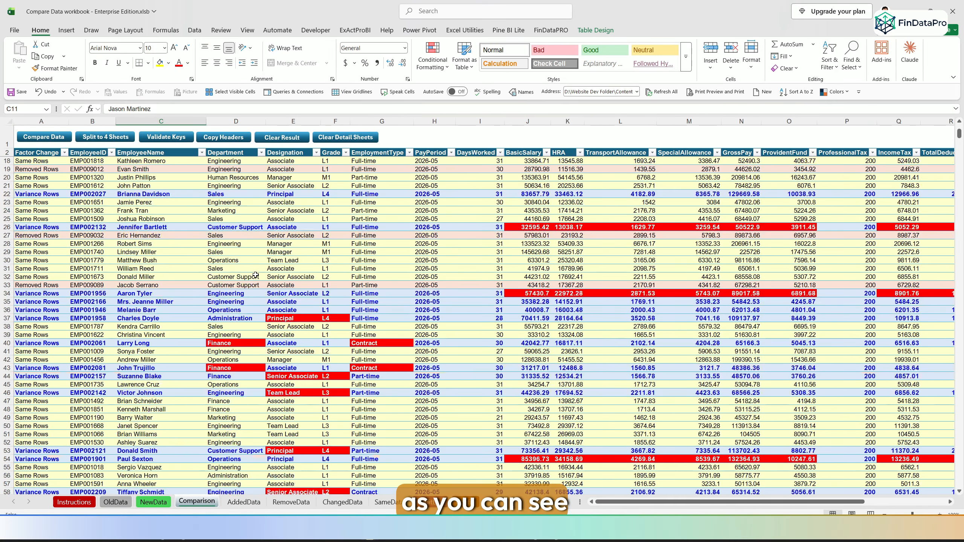
Open the Config sheet and review the colour settings in rows 12 to 16, especially the ColorAdded sample formatting
scroll(255, 280, "up", 10)
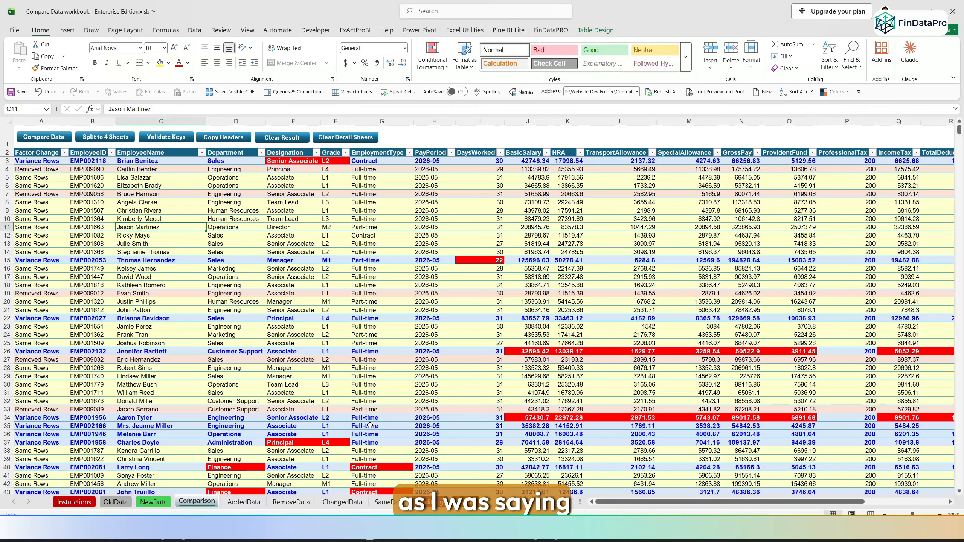
left_click(464, 501)
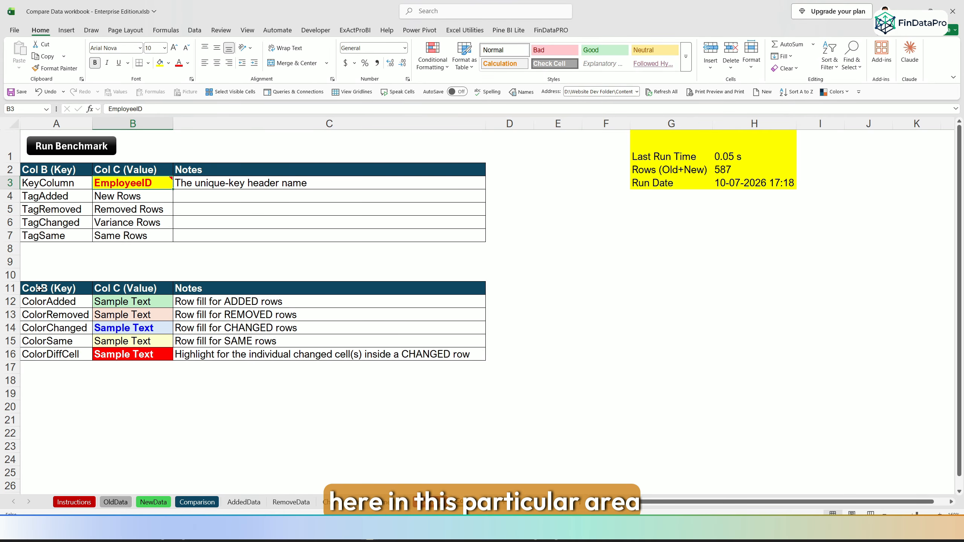
left_click_drag(39, 288, 303, 354)
left_click(126, 304)
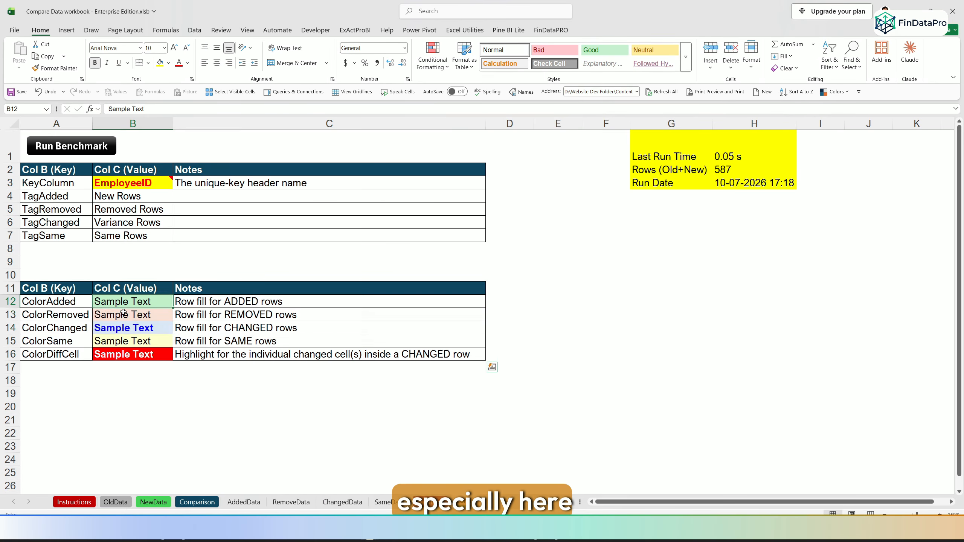
left_click_drag(124, 313, 125, 354)
left_click(113, 303)
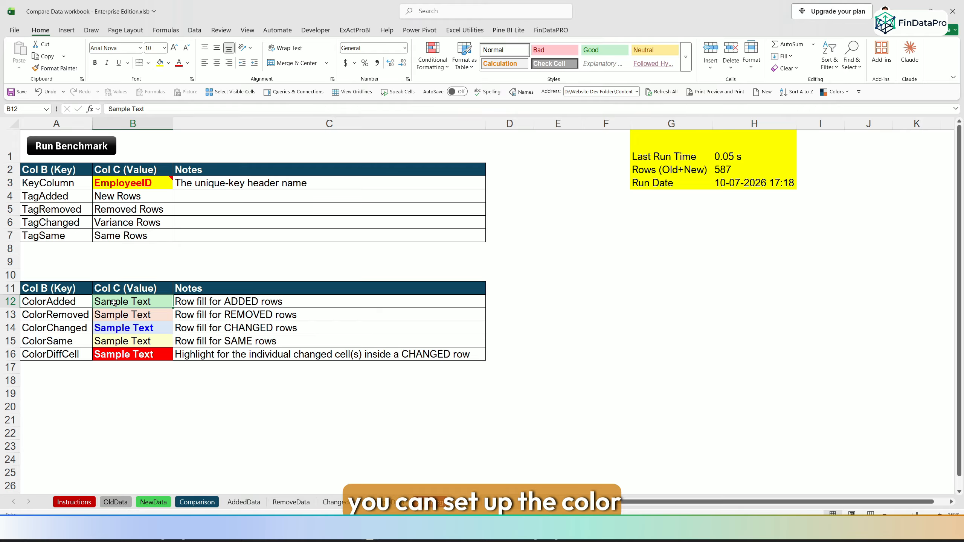
left_click(66, 302)
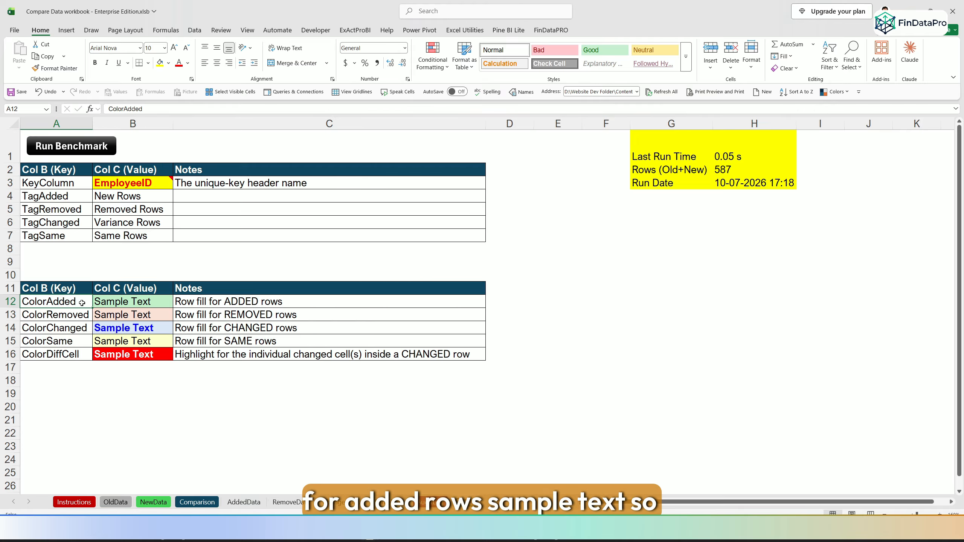
left_click(102, 304)
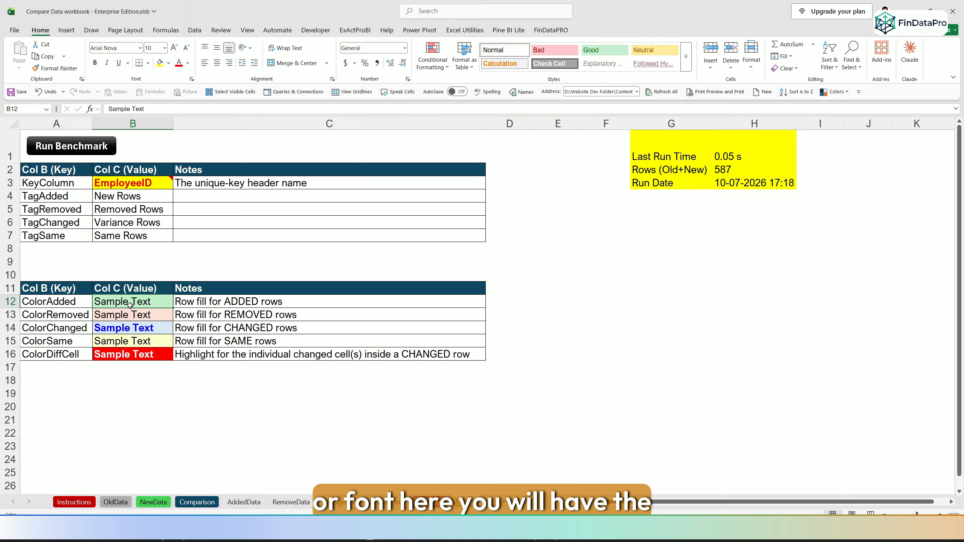
On the Comparison sheet, filter the Factor Change column to New Rows to check their formatting
left_click(197, 502)
scroll(64, 298, "down", 20)
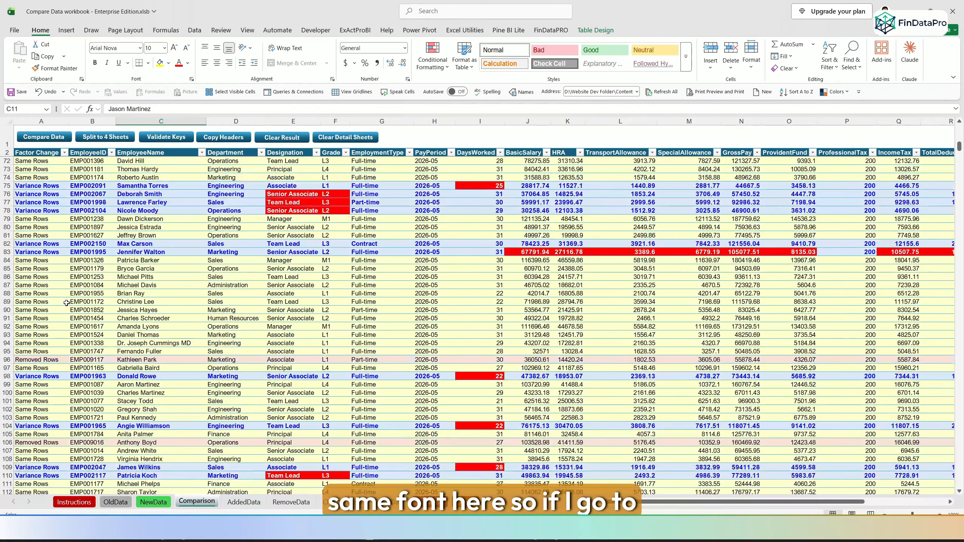
left_click(65, 152)
left_click(48, 274)
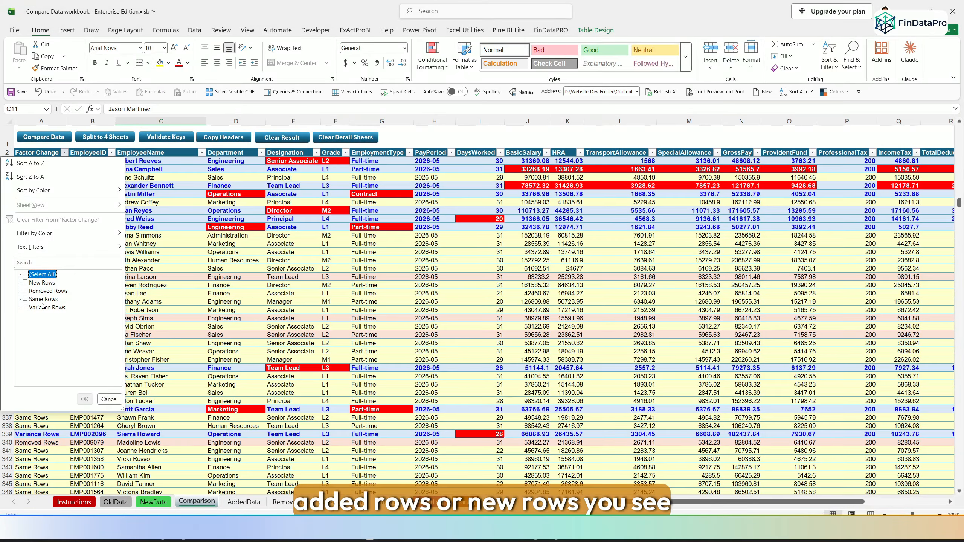
left_click(42, 285)
left_click(84, 399)
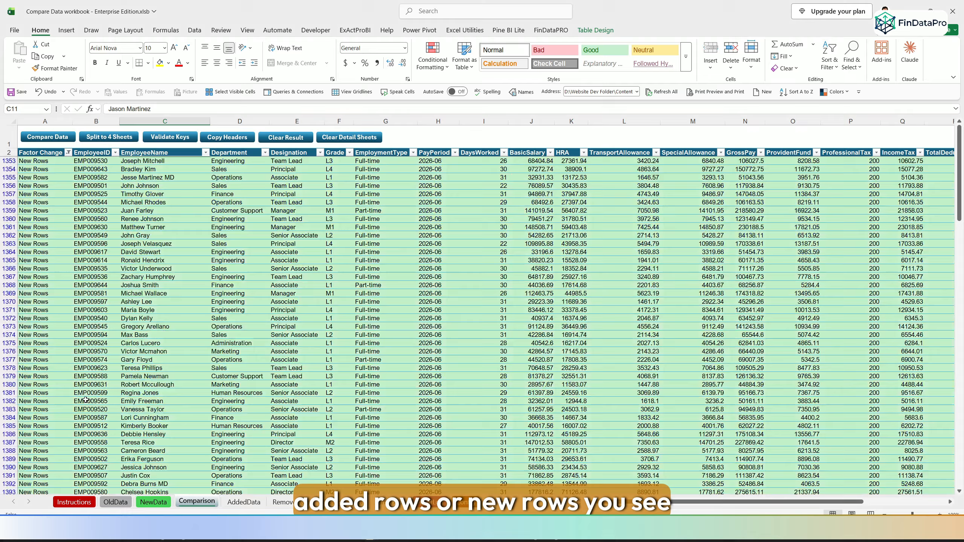
left_click(81, 179)
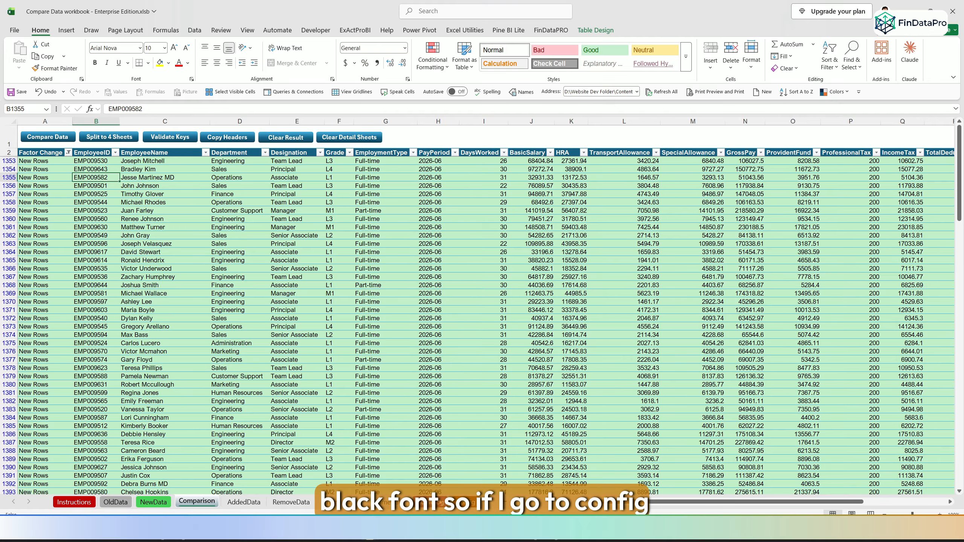
Check the Config sheet's colour settings against the Comparison sheet, going over each key from ColorAdded to ColorDiffCell
left_click(465, 502)
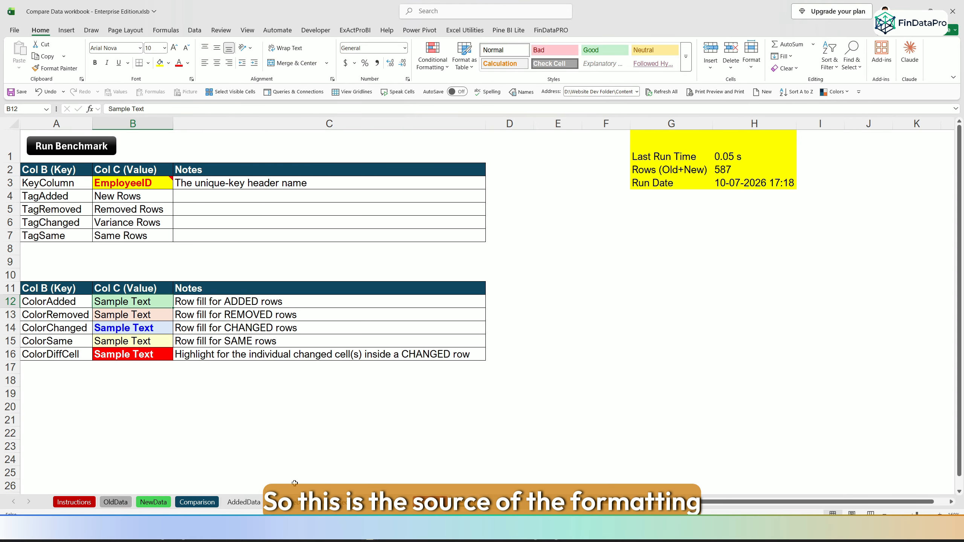
left_click(197, 502)
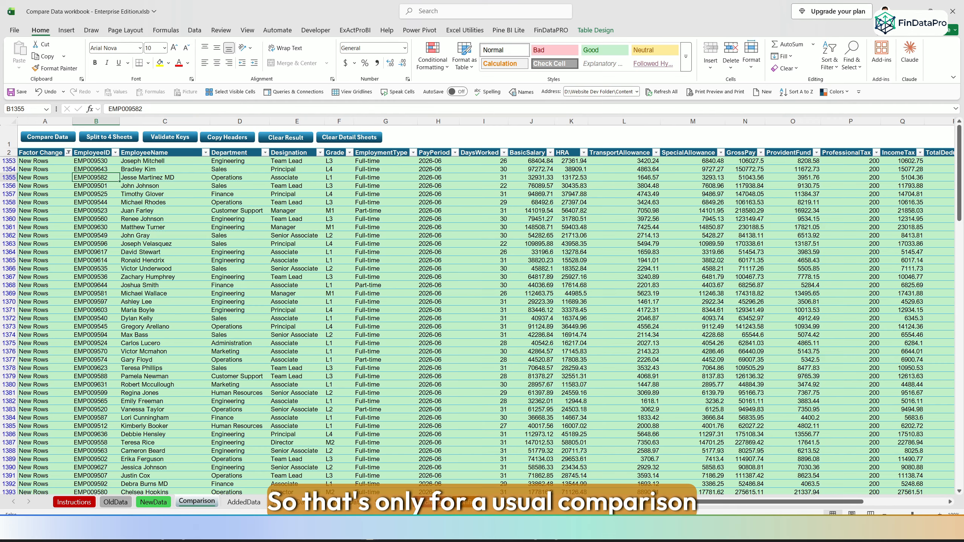
left_click(435, 511)
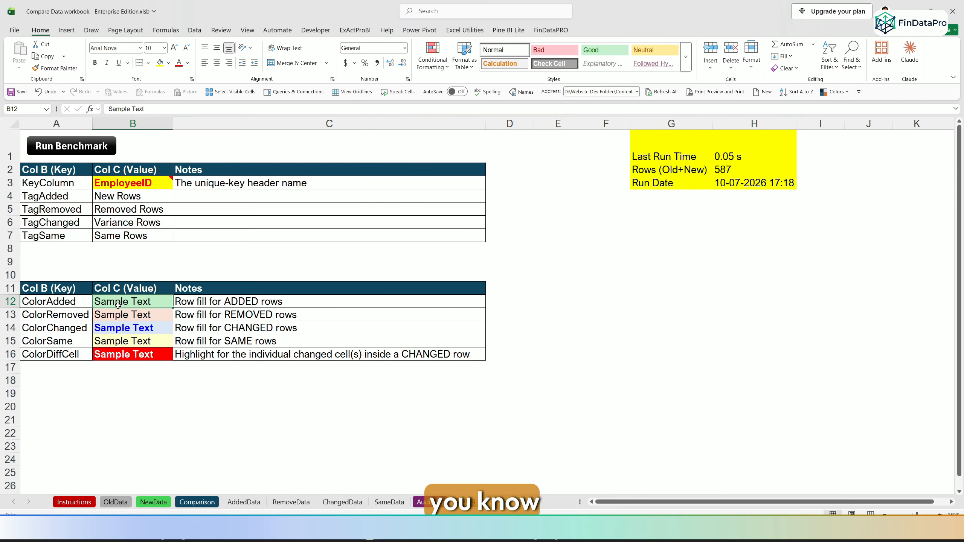
left_click_drag(118, 305, 124, 352)
left_click(170, 331)
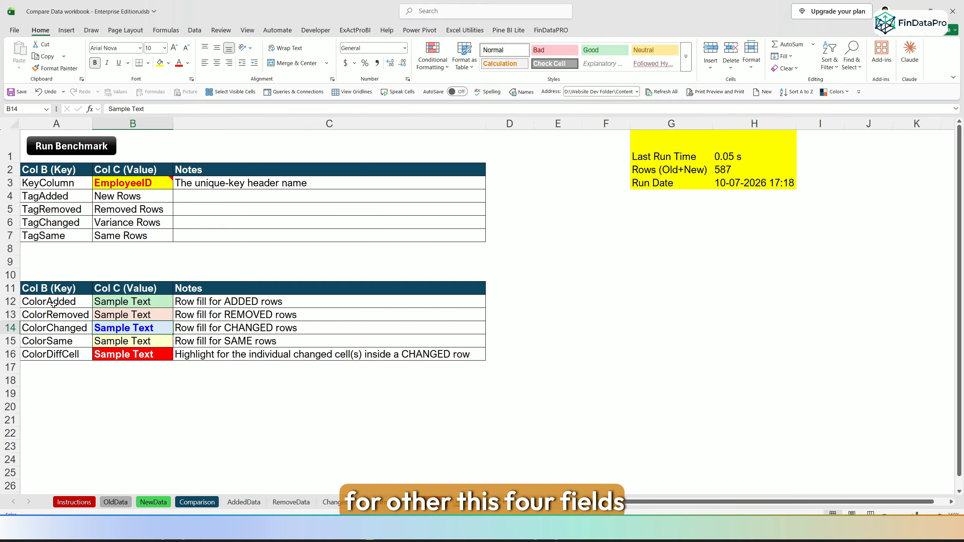
left_click_drag(54, 305, 56, 352)
left_click(67, 331)
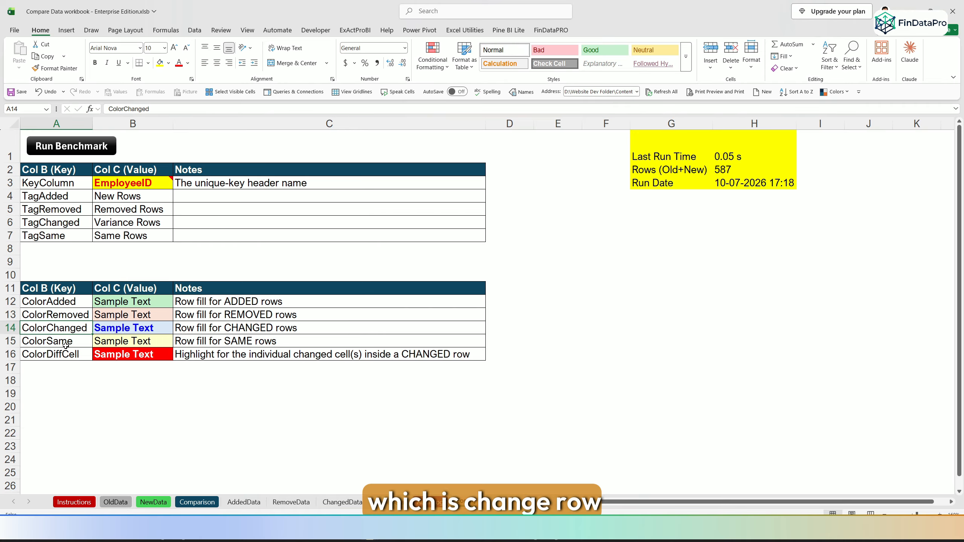
left_click(67, 344)
left_click(67, 357)
left_click(129, 355)
left_click(57, 352)
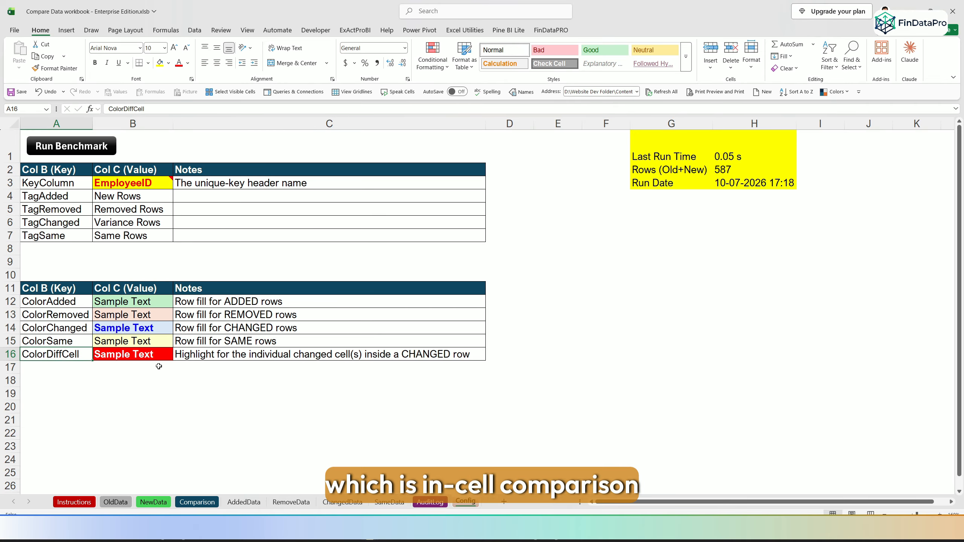
Clear the Factor Change filter on the Comparison sheet and select the highlighted Director cell in E312
left_click(203, 504)
left_click(68, 153)
left_click(58, 220)
scroll(293, 228, "down", 20)
left_click(293, 211)
Filter Factor Change to Variance Rows and inspect the red highlighted cells in the Designation, Grade and EmploymentType columns
left_click(65, 152)
left_click(42, 275)
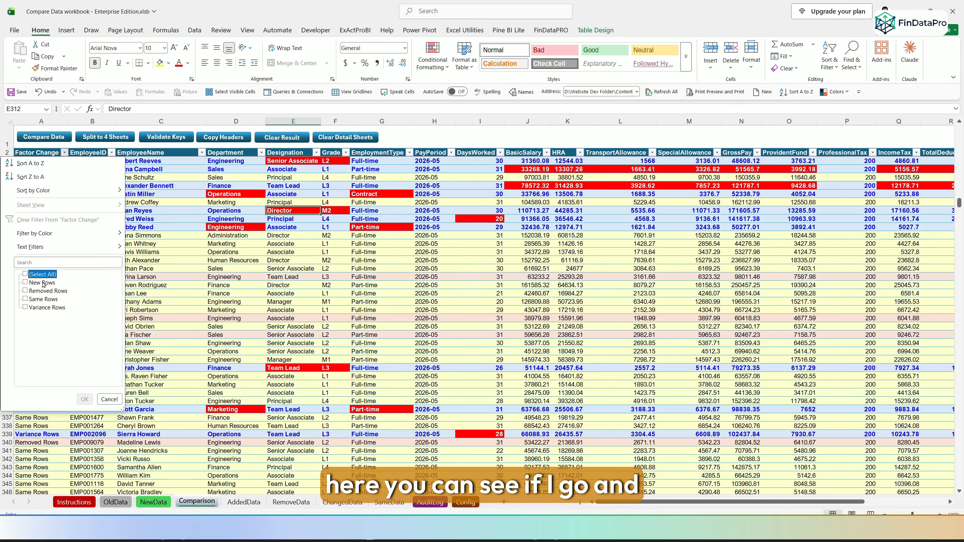
left_click(41, 308)
left_click(84, 400)
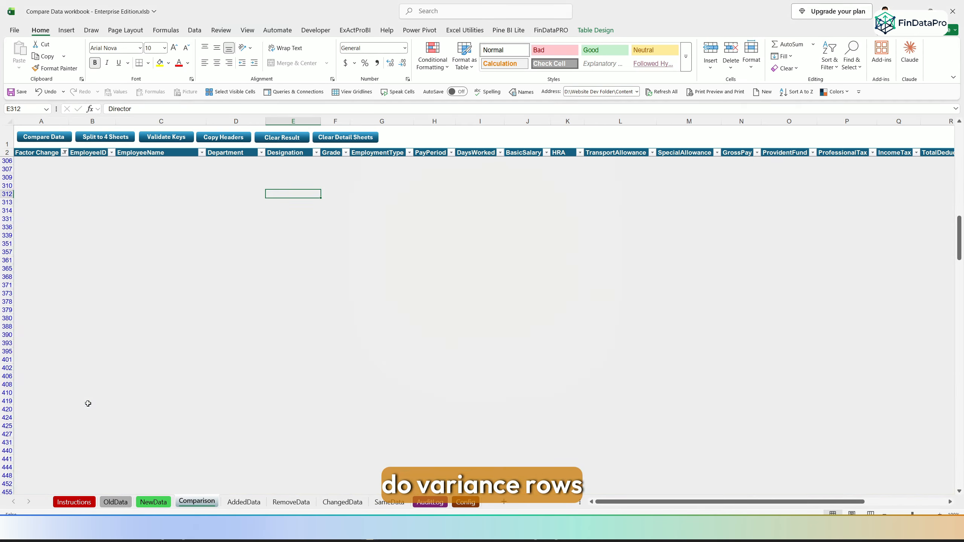
left_click(225, 212)
left_click(292, 197)
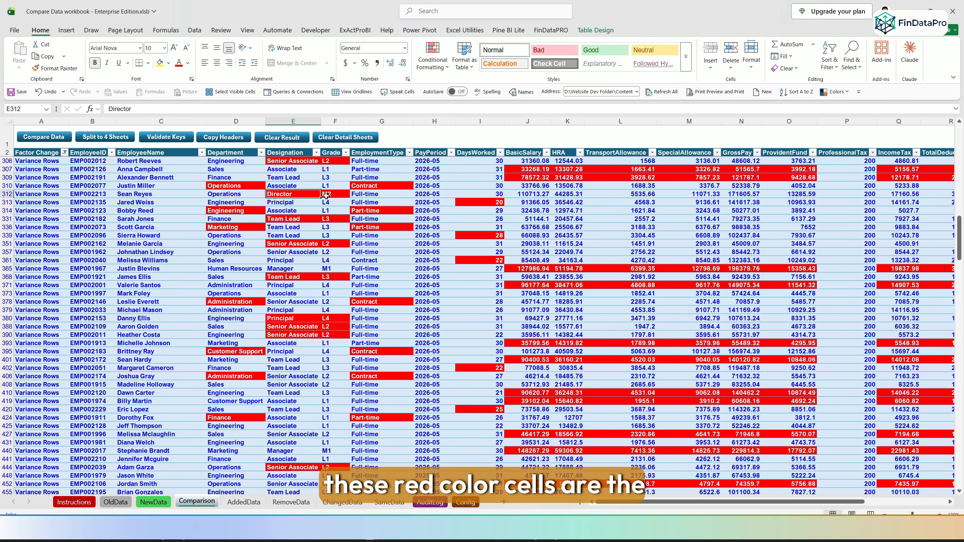
left_click(327, 195)
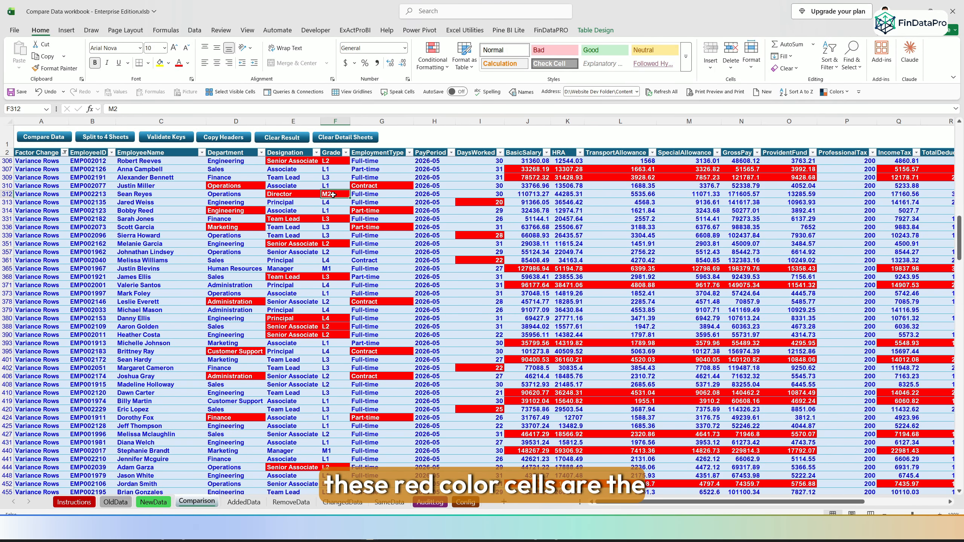
left_click(365, 186)
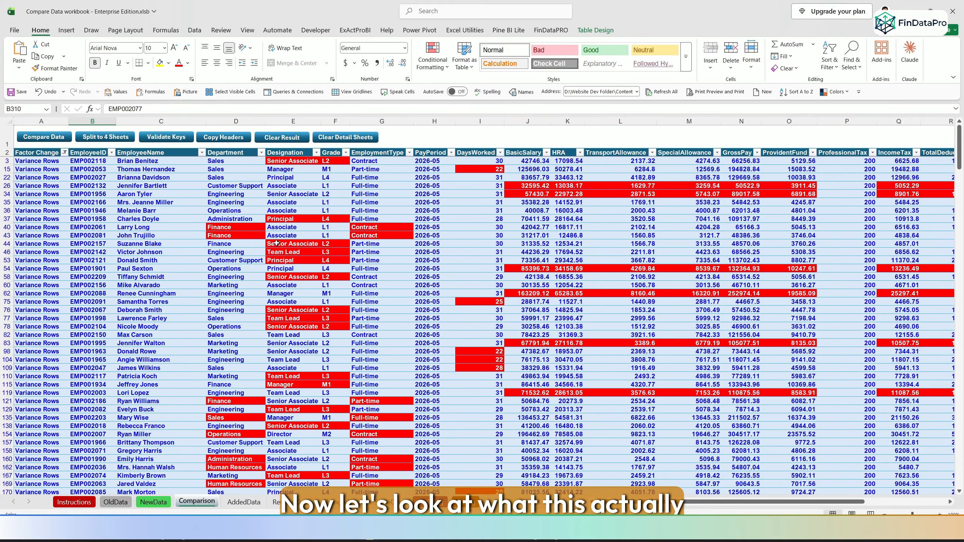
Reselect all values in the Factor Change filter to show every row on the Comparison sheet
left_click(65, 152)
left_click(41, 275)
left_click(85, 399)
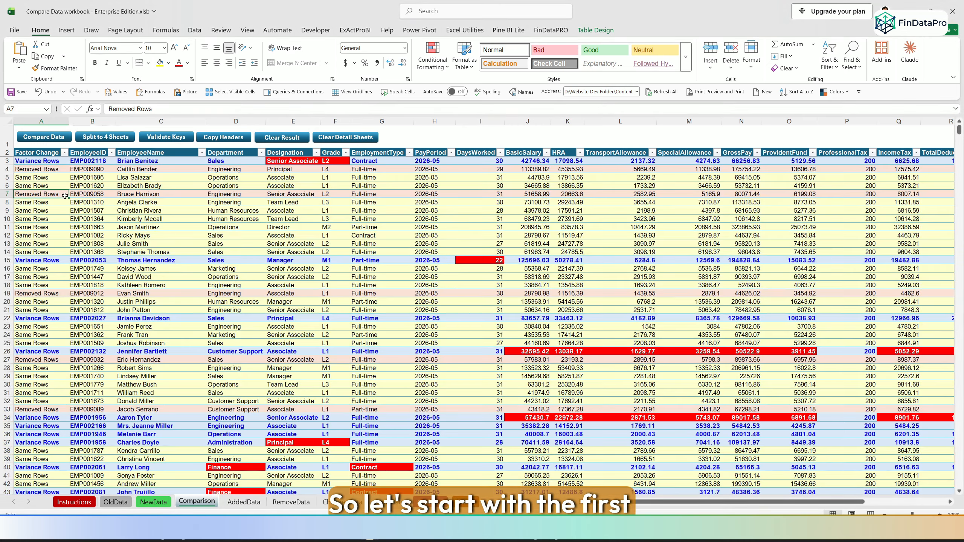
Filter the Factor Change column to New Rows only and look through the added employee records
left_click(65, 152)
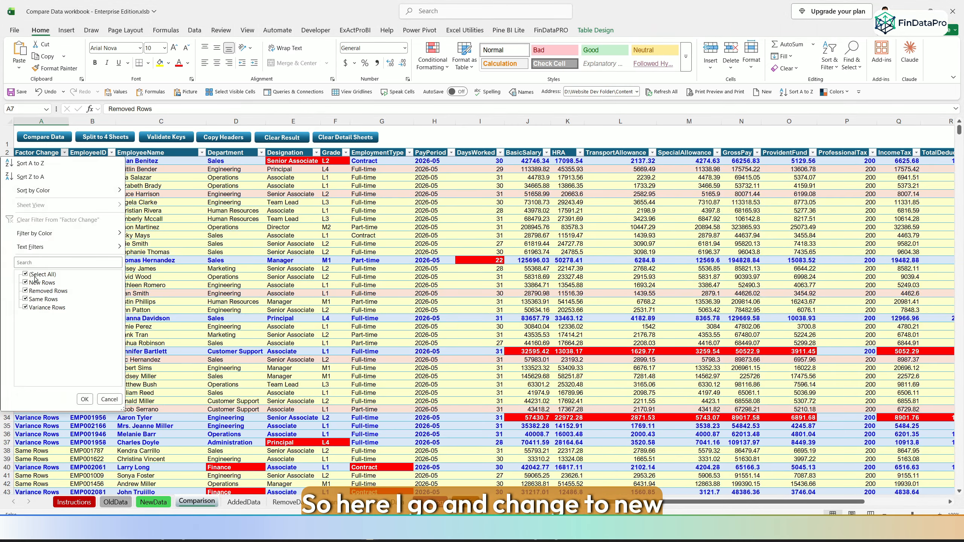
left_click(35, 275)
left_click(37, 283)
left_click(86, 399)
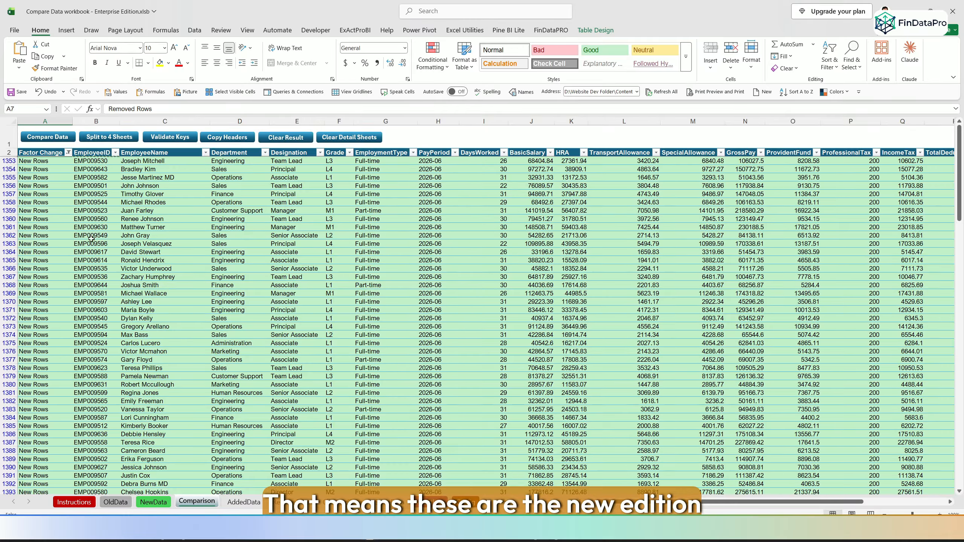
scroll(255, 296, "down", 20)
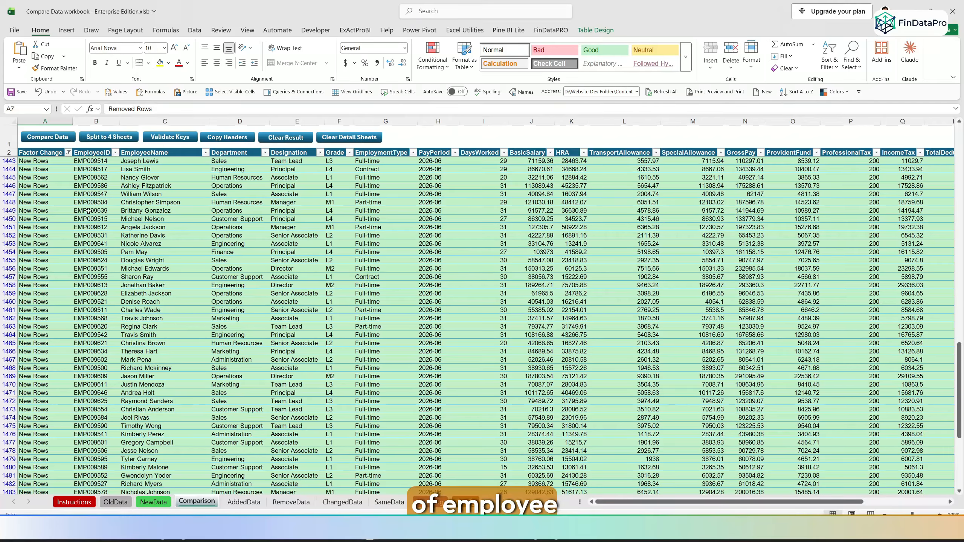
scroll(92, 259, "down", 8)
Look through the OldData and NewData sheets and relate their employee records to the New Rows on the Comparison sheet
left_click(116, 502)
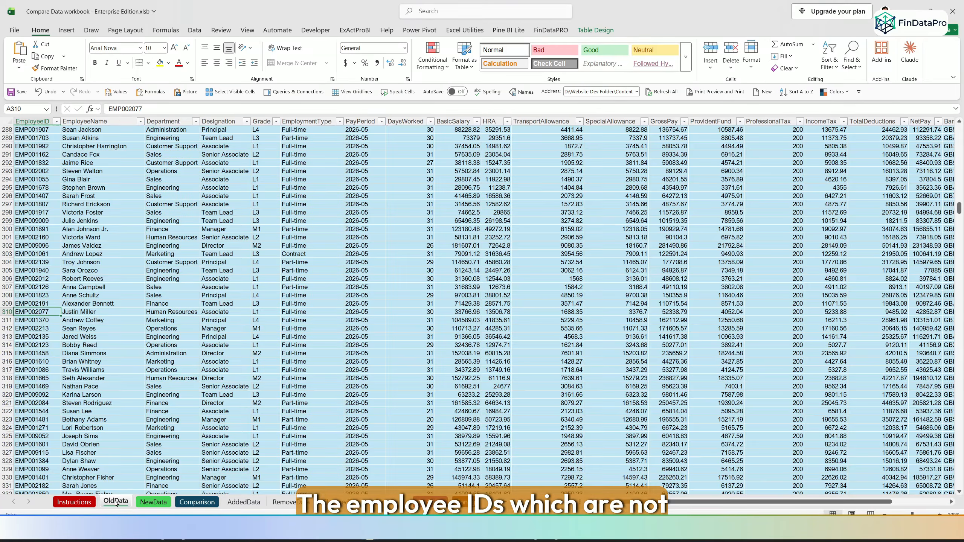
left_click(152, 502)
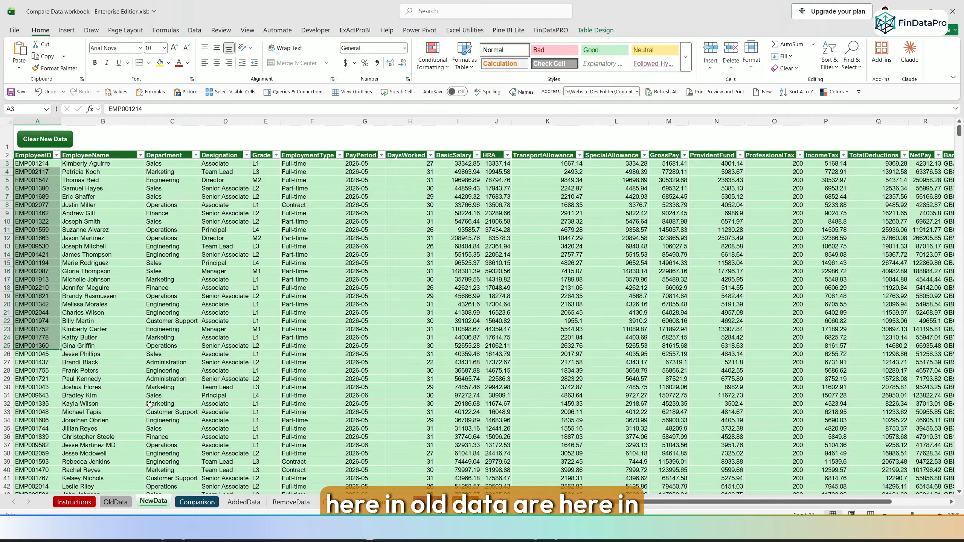
left_click(161, 361)
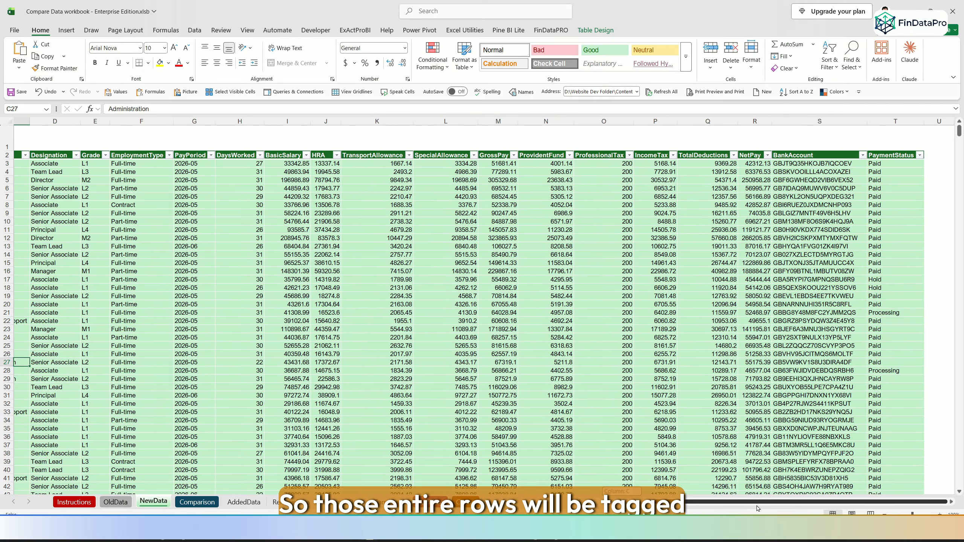
scroll(139, 304, "down", 15)
scroll(140, 304, "down", 3)
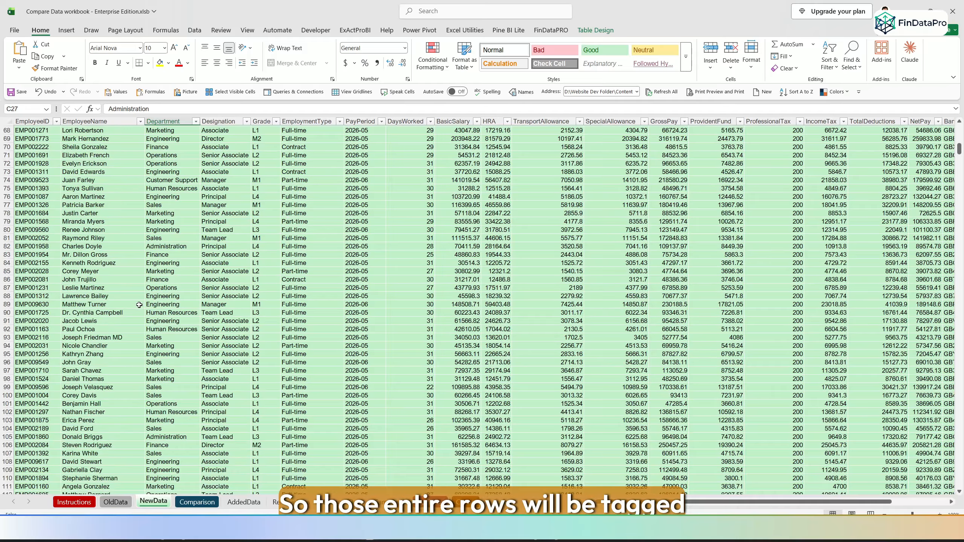
scroll(140, 304, "up", 16)
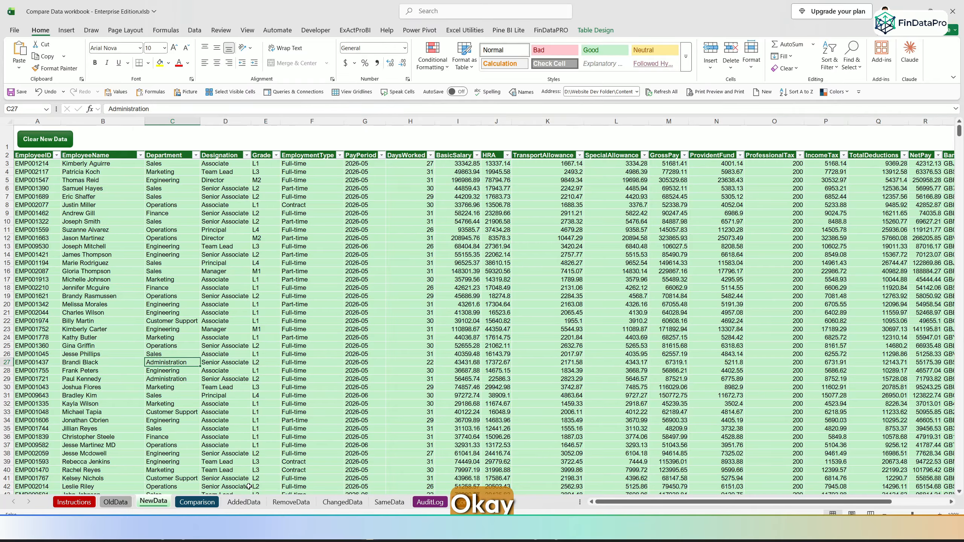
left_click(197, 502)
scroll(144, 281, "up", 5)
scroll(125, 282, "down", 10)
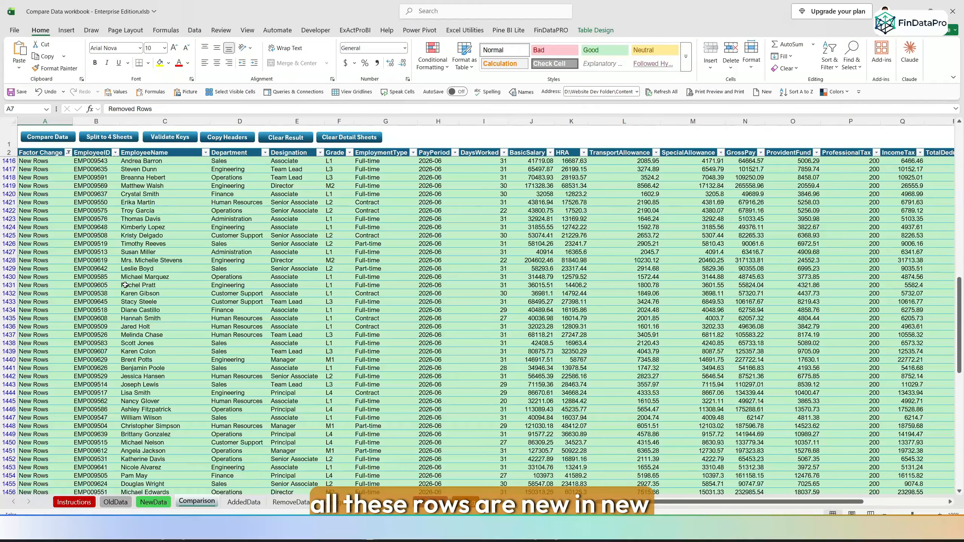
left_click(153, 502)
left_click(196, 502)
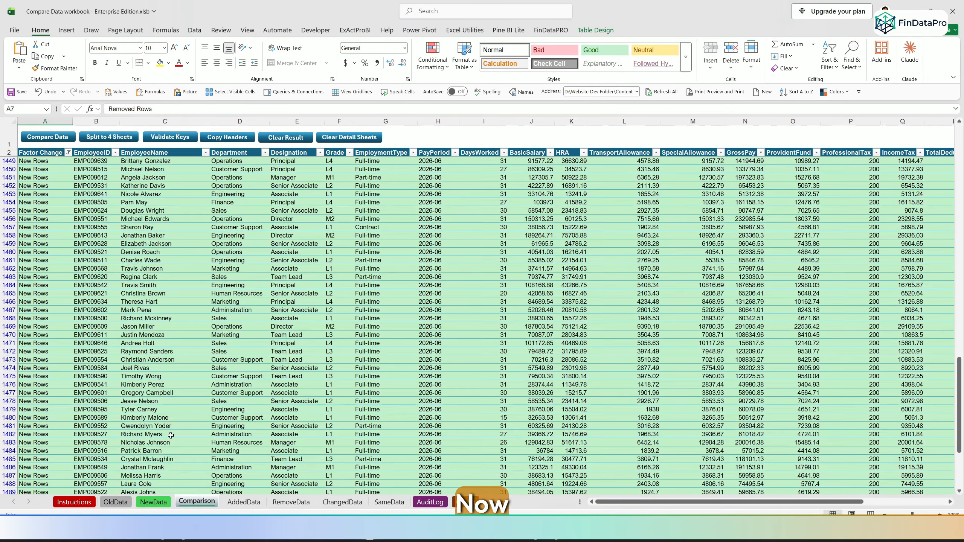
Switch the Factor Change filter from New Rows to Removed Rows and go to the first filtered record
left_click(68, 152)
left_click(38, 283)
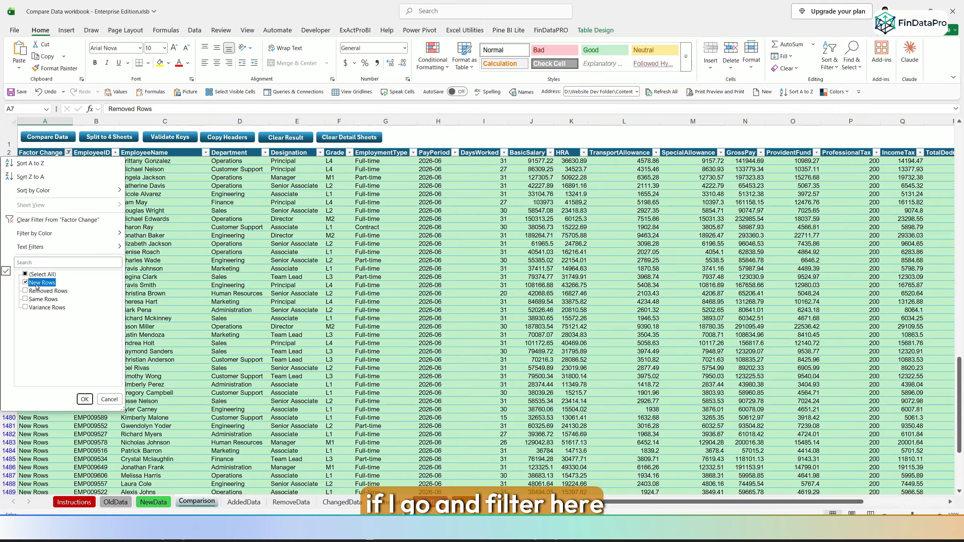
left_click(41, 291)
left_click(84, 399)
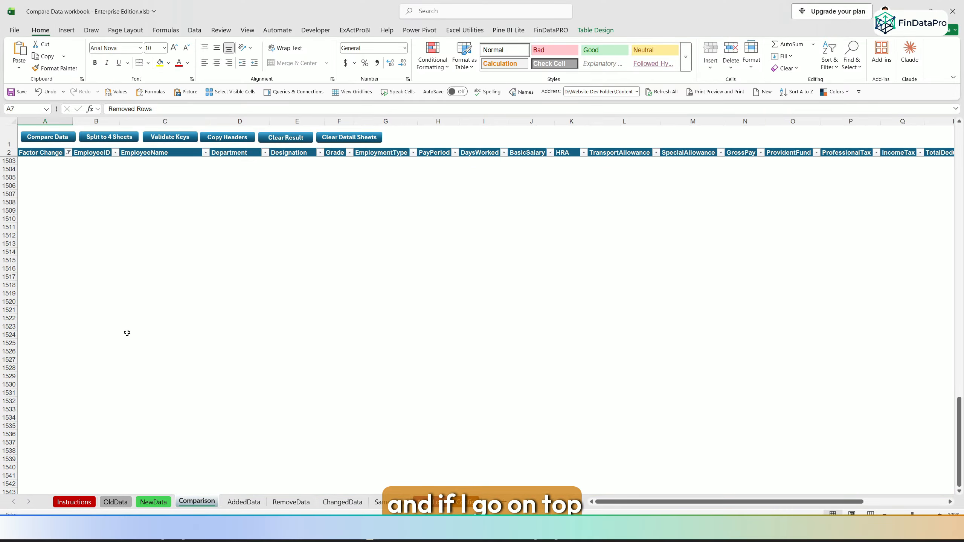
key("ctrl+Home")
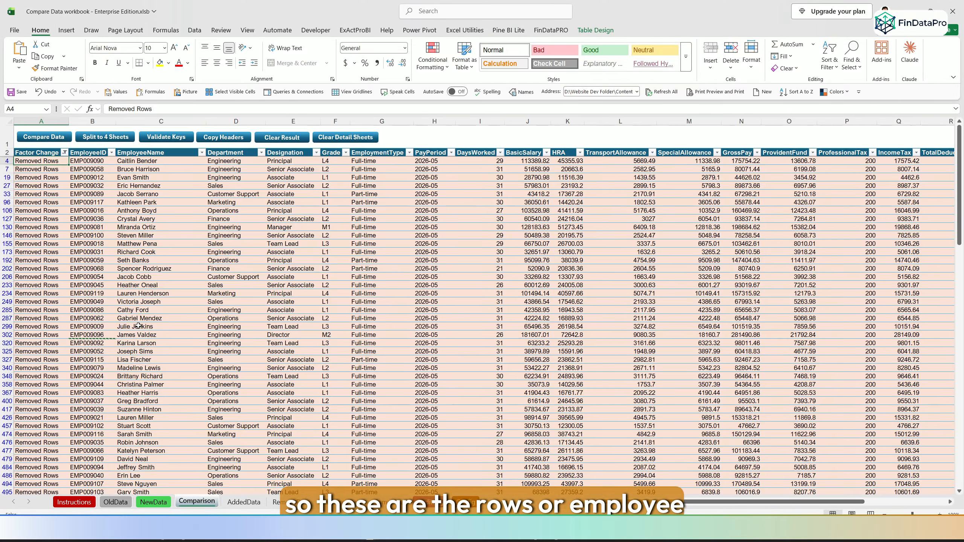
Look through the Removed Rows on the Comparison sheet and relate them to the NewData and OldData sheets
scroll(131, 330, "down", 20)
scroll(136, 326, "down", 12)
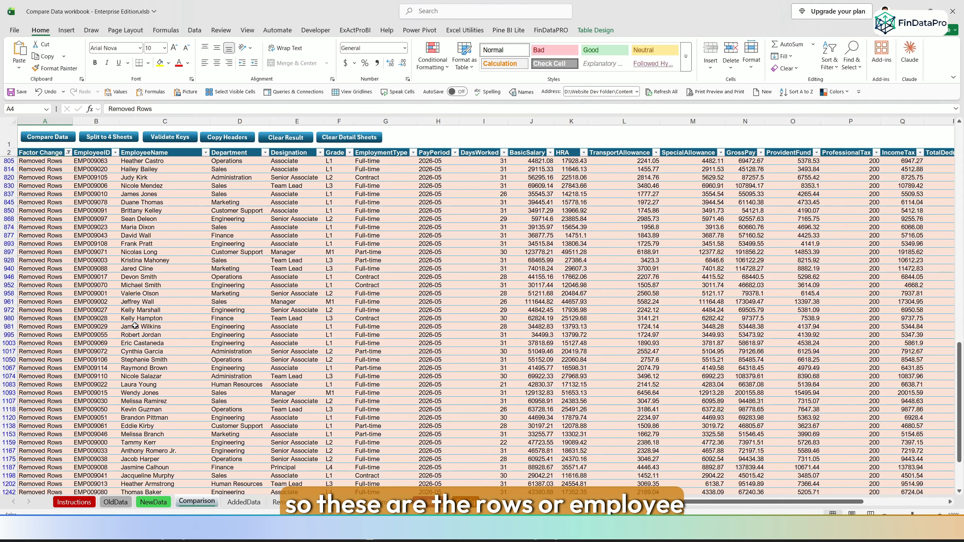
left_click(154, 503)
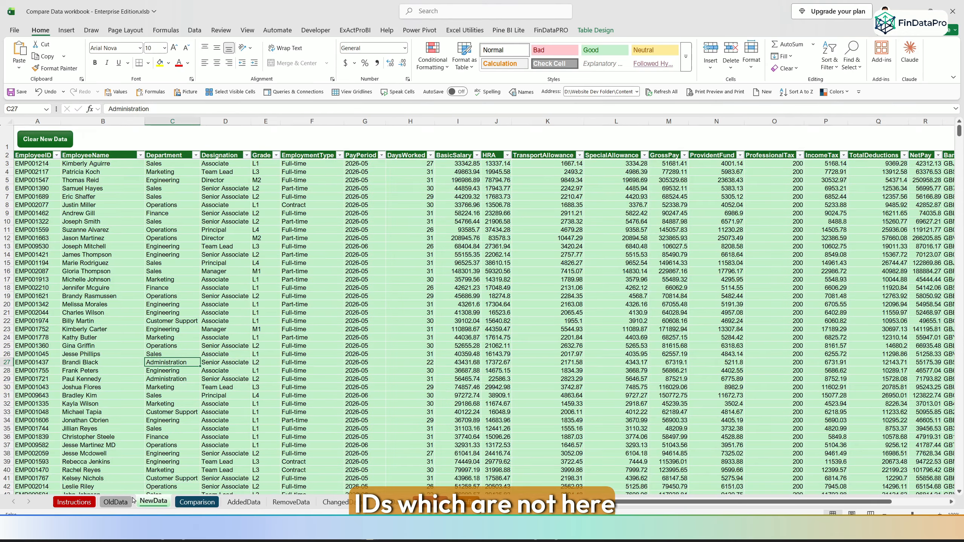
left_click(106, 503)
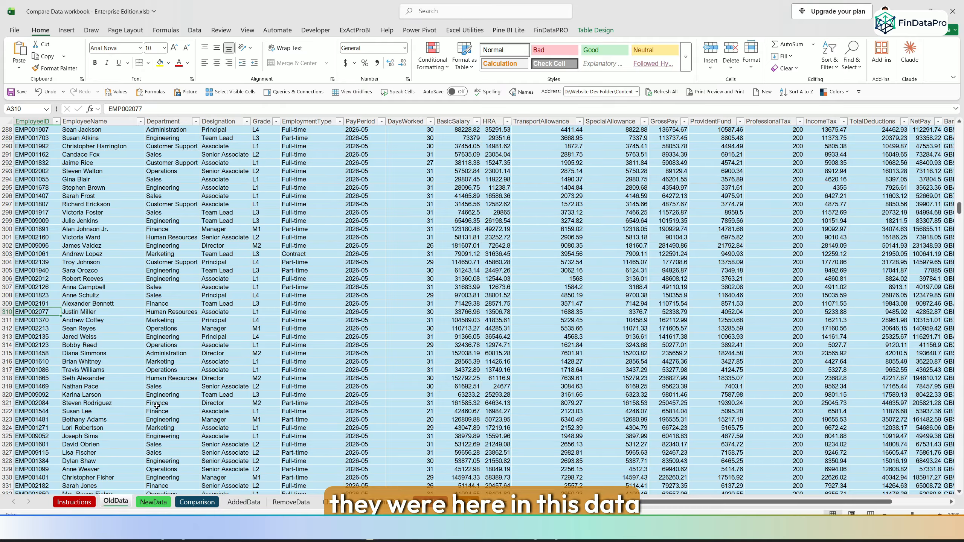
left_click(153, 502)
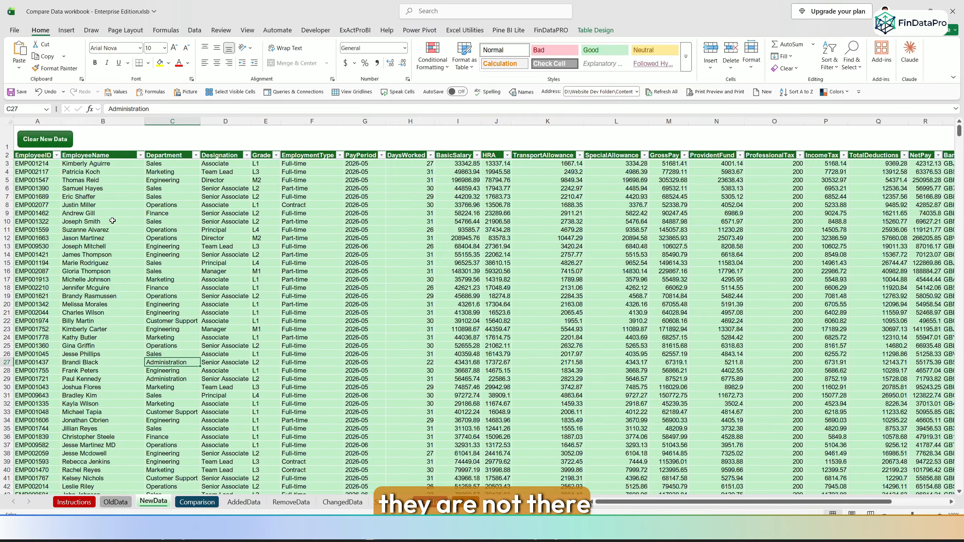
left_click(193, 502)
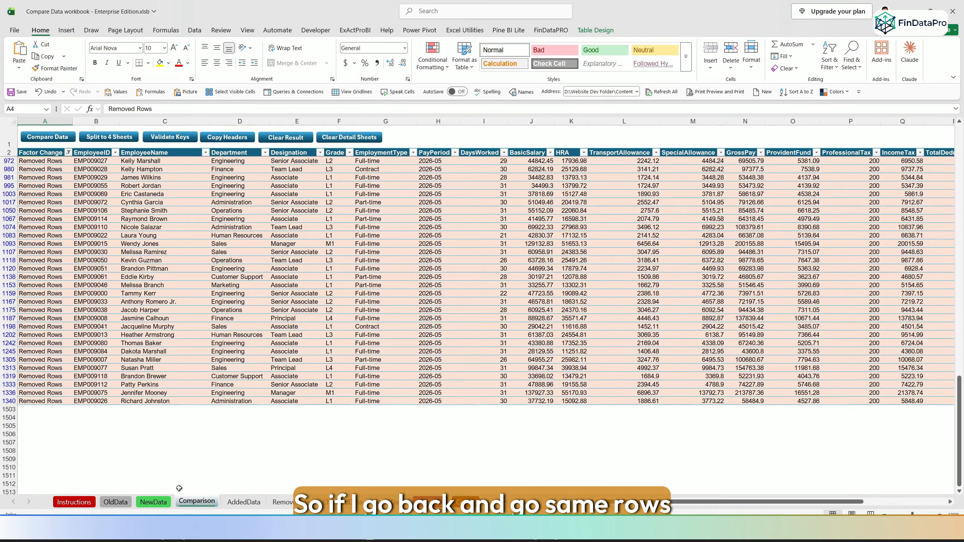
Switch the Factor Change filter from Removed Rows to Same Rows and go to the first filtered record
left_click(68, 152)
left_click(25, 291)
left_click(25, 299)
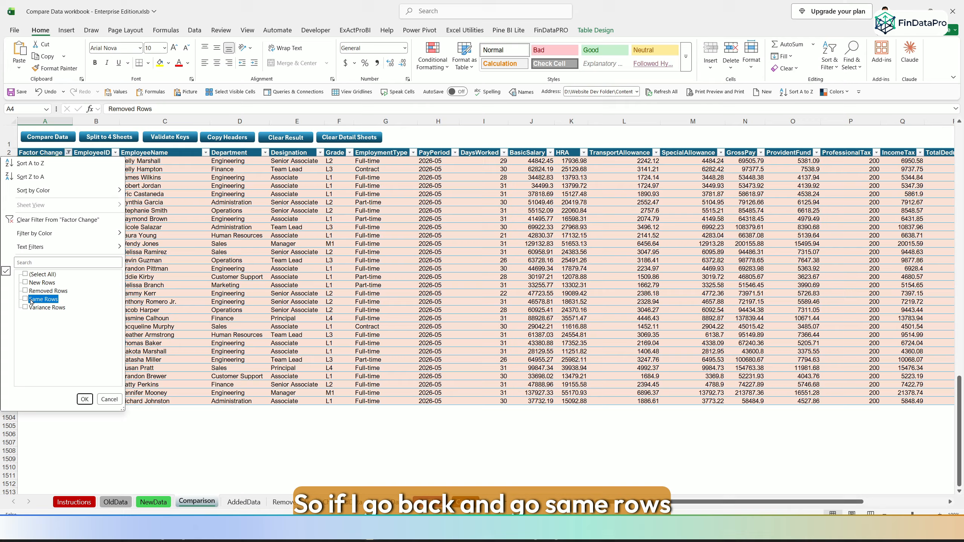
left_click(85, 399)
scroll(126, 359, "up", 20)
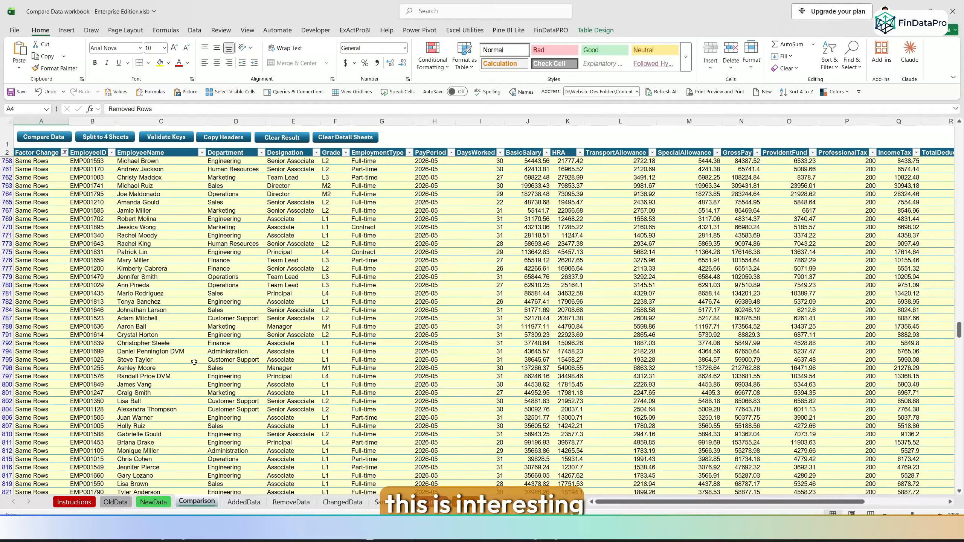
left_click_drag(960, 334, 960, 140)
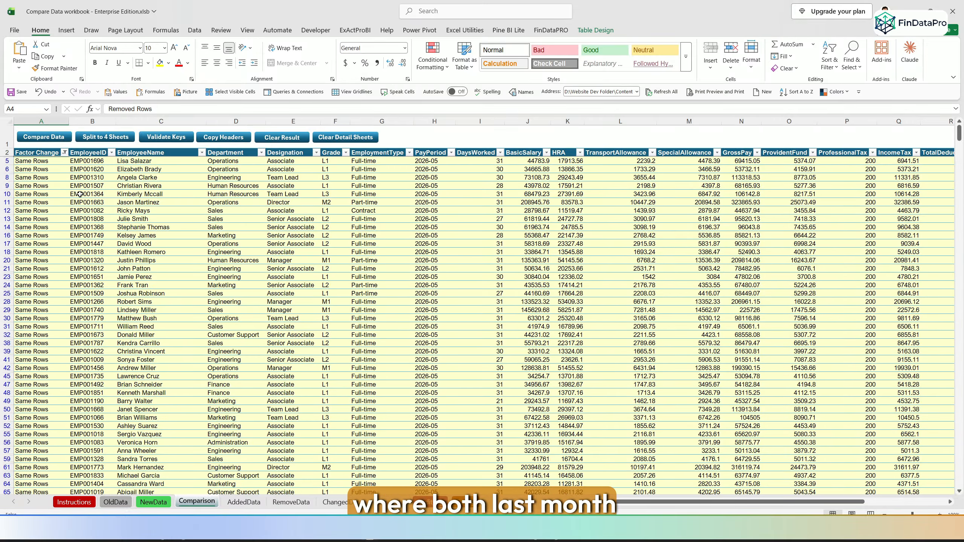
Alternate between the OldData and NewData sheets to view the two payroll data sets behind the Same Rows
left_click(115, 502)
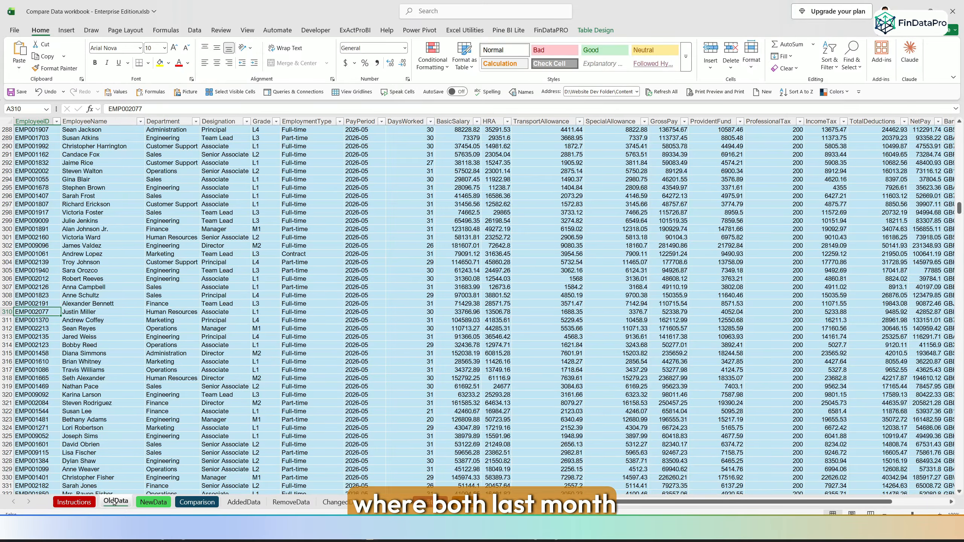
left_click(151, 504)
left_click(116, 502)
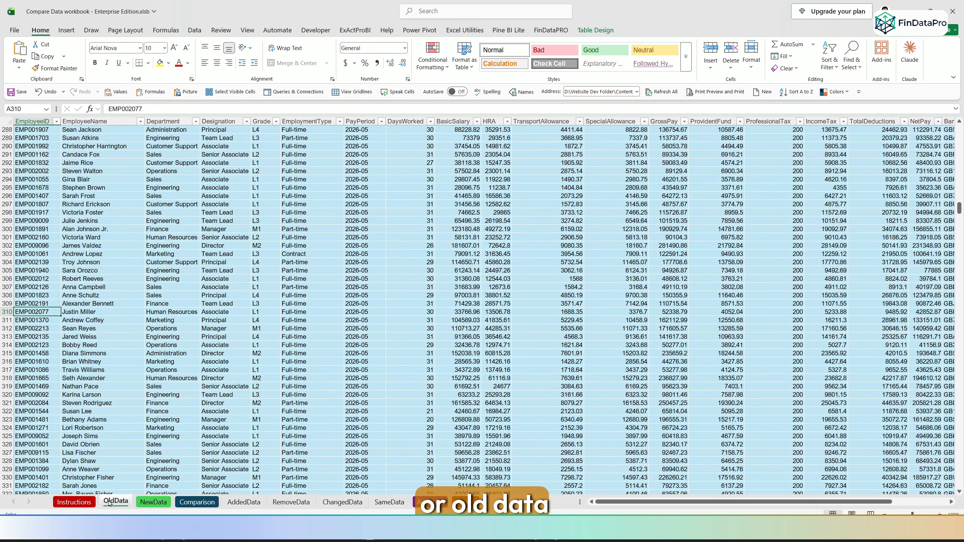
left_click(150, 506)
left_click(115, 501)
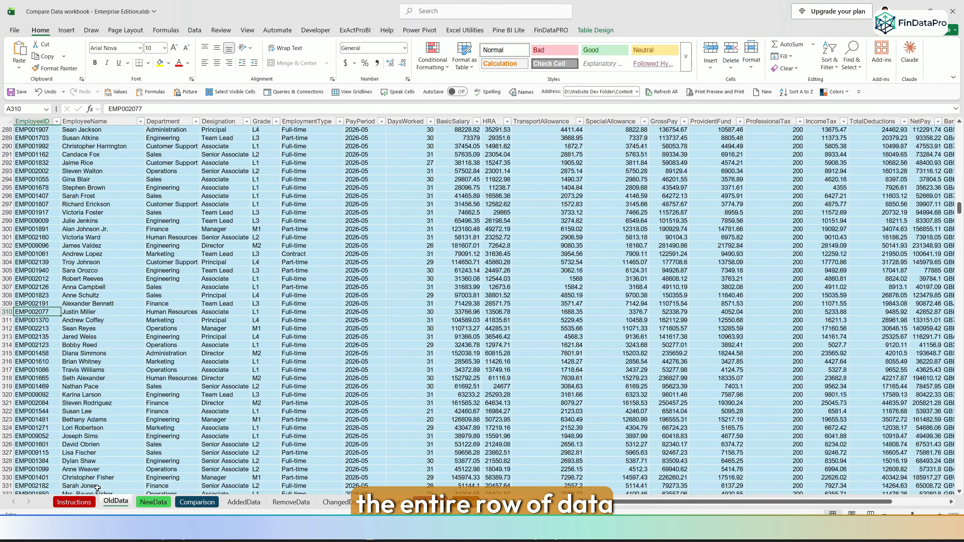
Select the first Same Rows record on the Comparison sheet from EmployeeID through PaymentStatus and review its cells
left_click(197, 502)
left_click(29, 209)
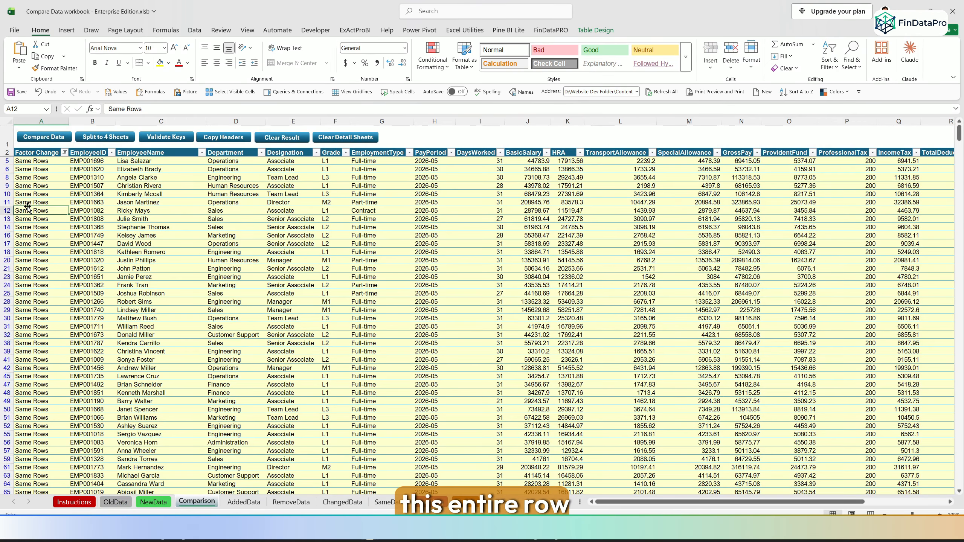
key("Right")
key("Up")
key("Up")
key("Up")
key("Up")
key("Up")
key("Up")
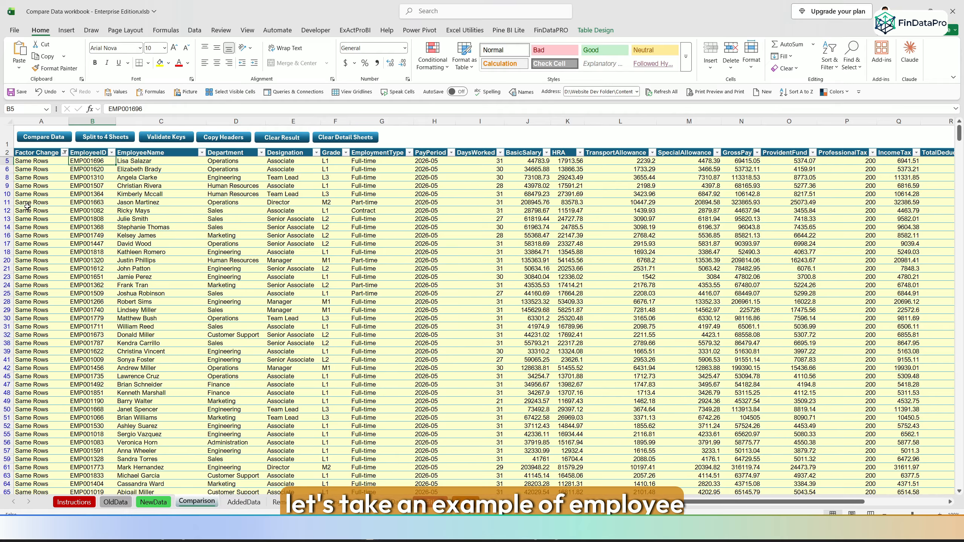
key("ctrl+shift+Right")
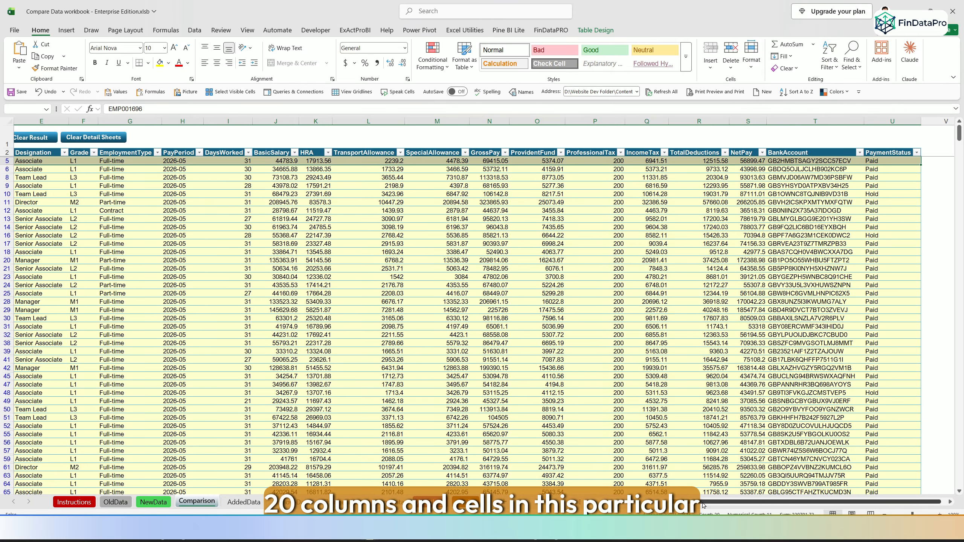
left_click_drag(702, 503, 626, 503)
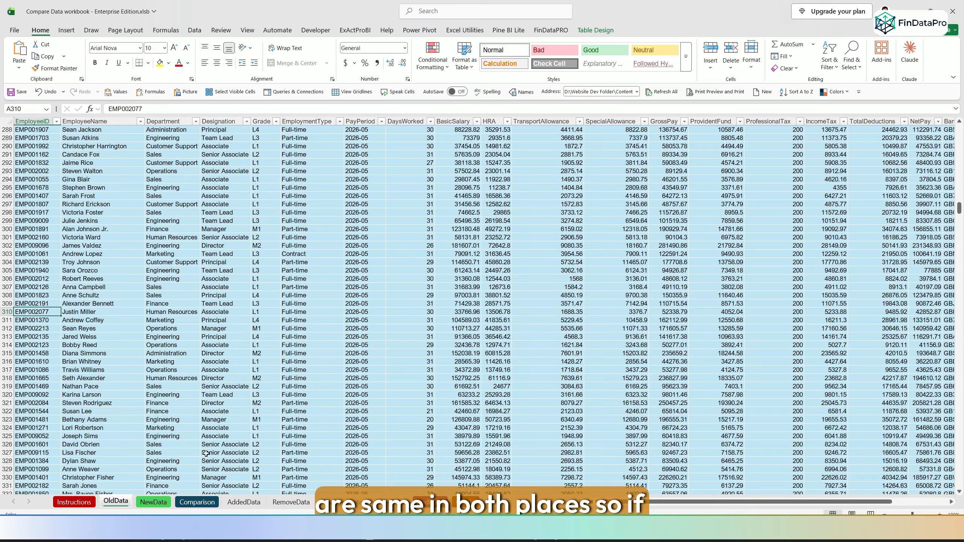
View the start of the OldData sheet and copy the first Same Rows record's EmployeeID from the Comparison sheet
scroll(240, 379, "up", 10)
scroll(247, 437, "up", 20)
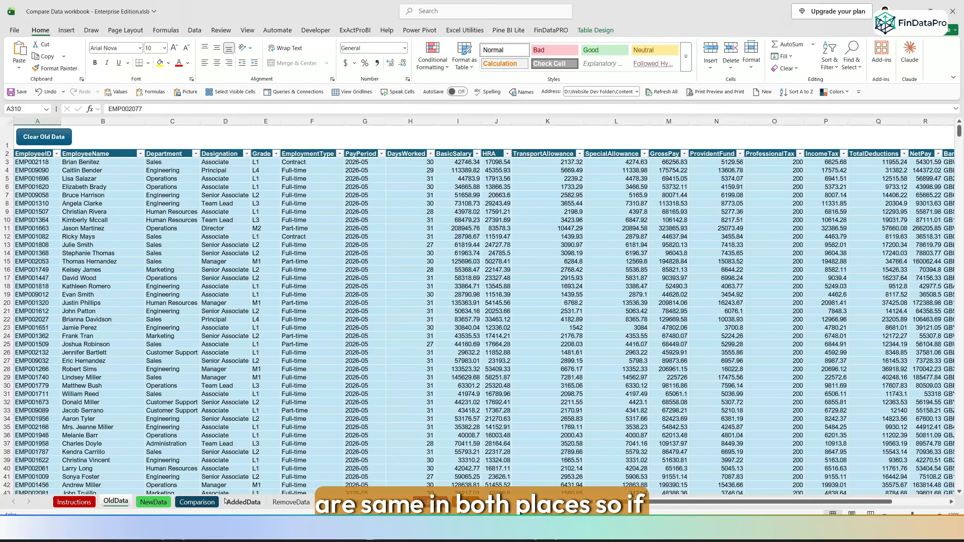
left_click(198, 505)
left_click(85, 163)
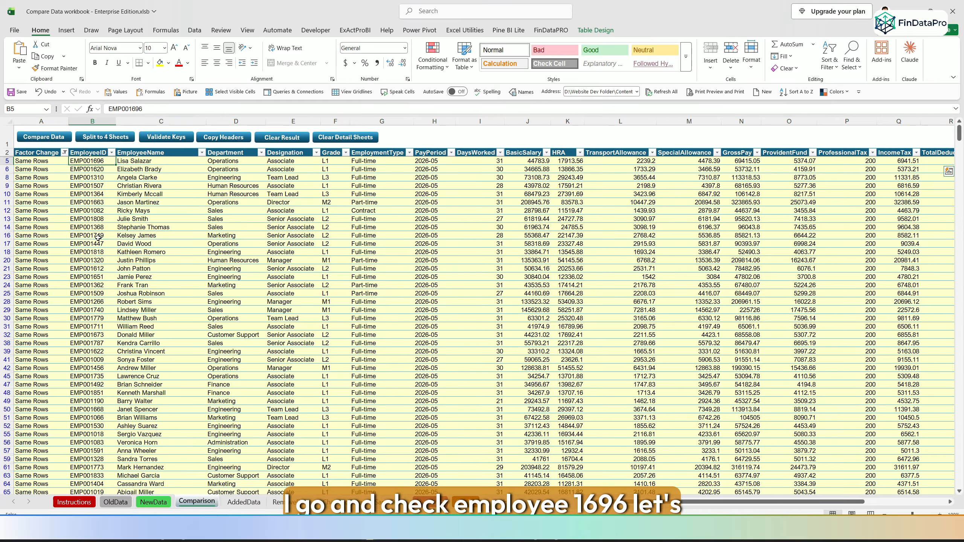
key("ctrl+c")
Find the copied EmployeeID on the OldData sheet and select that employee's full record to review its values
left_click(115, 502)
left_click(135, 234)
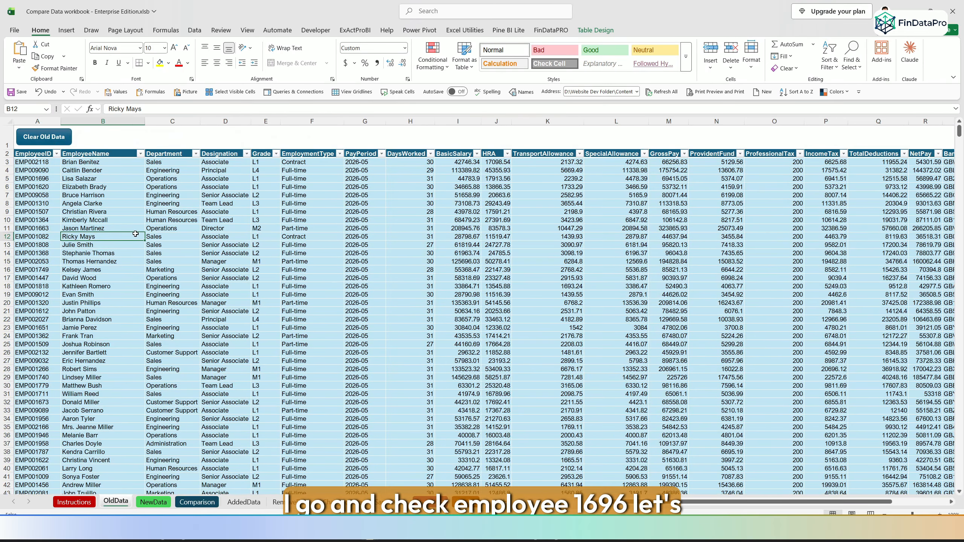
key("ctrl+f")
key("ctrl+v")
key("Return")
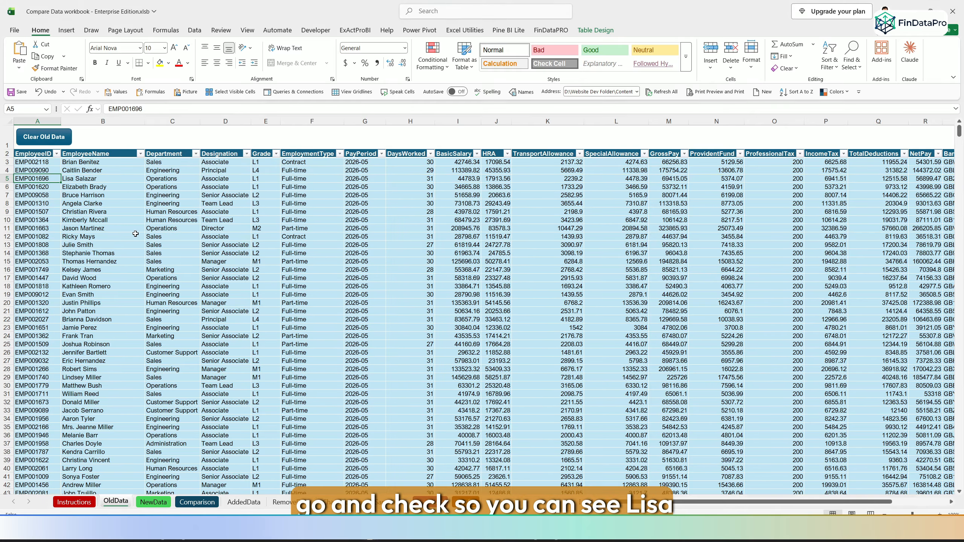
key("Escape")
key("ctrl+shift+Right")
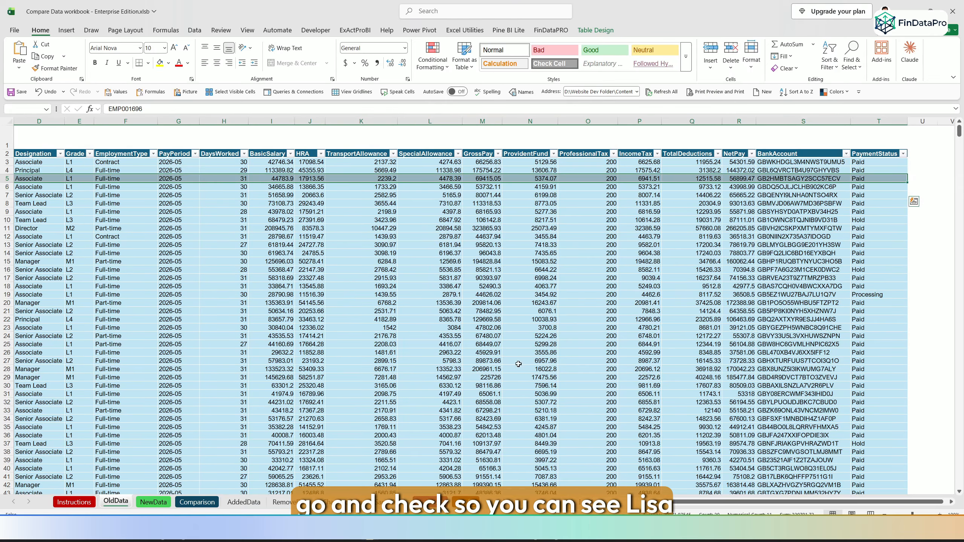
left_click_drag(667, 502, 608, 504)
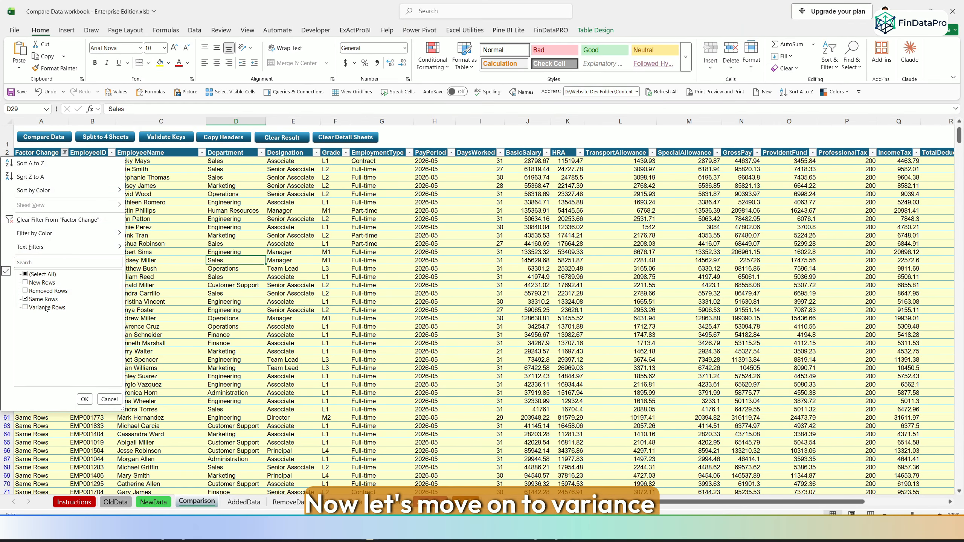
Switch the Factor Change filter on the Comparison sheet from Same Rows to Variance Rows and enlarge the view
left_click(34, 301)
left_click(34, 308)
left_click(84, 400)
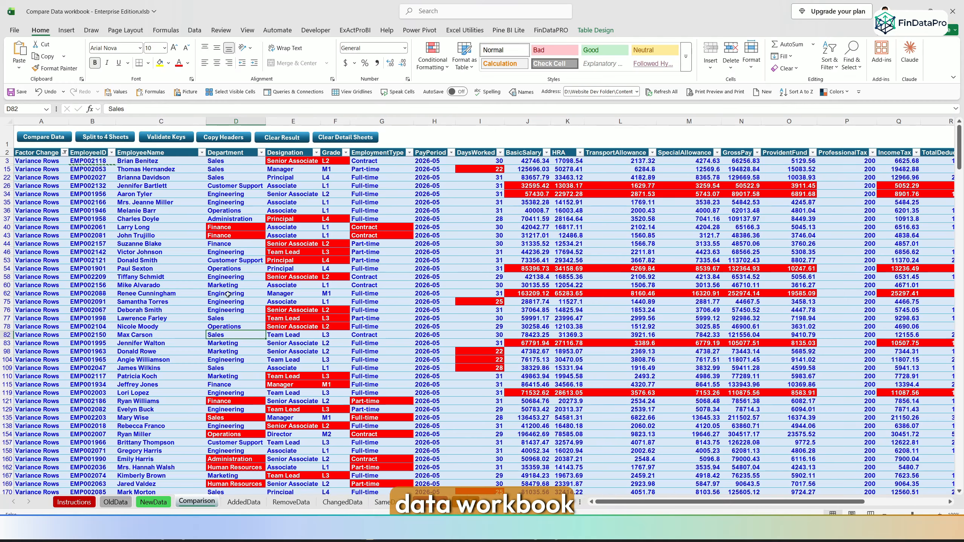
left_click(154, 259)
scroll(108, 272, "up", 2)
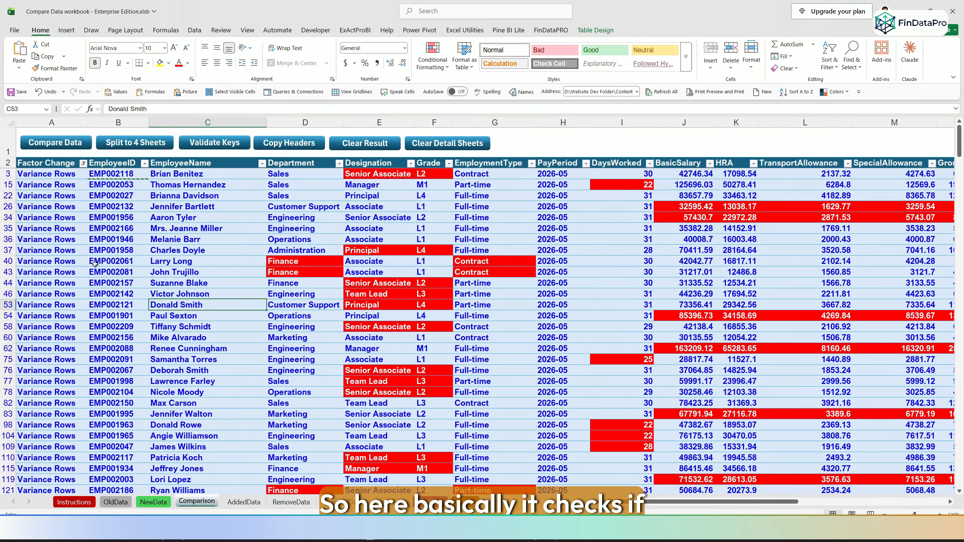
Examine the first Variance Rows record by selecting its EmployeeID and its Designation through EmploymentType cells
left_click(120, 175)
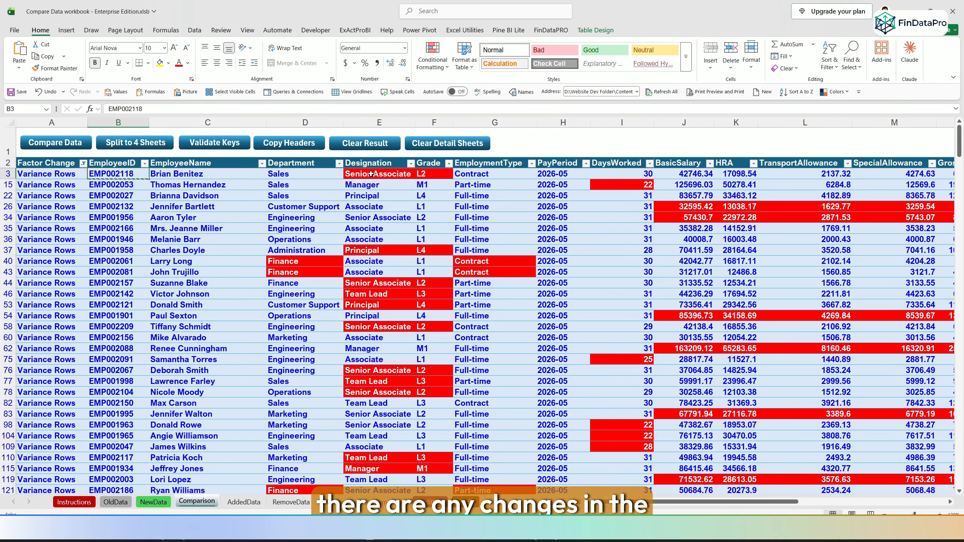
left_click_drag(347, 175, 533, 178)
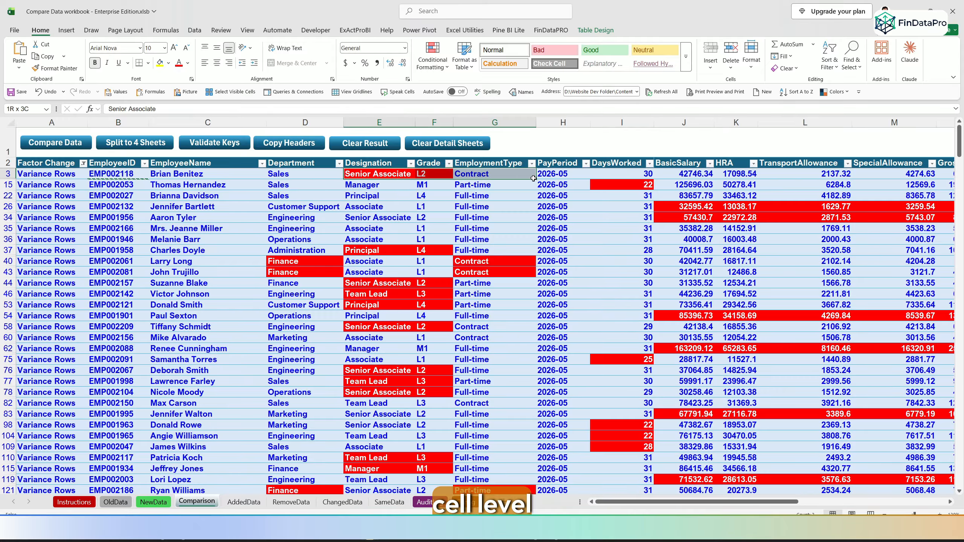
mouse_move(611, 502)
left_mouse_down()
mouse_move(749, 502)
mouse_move(610, 502)
left_mouse_up()
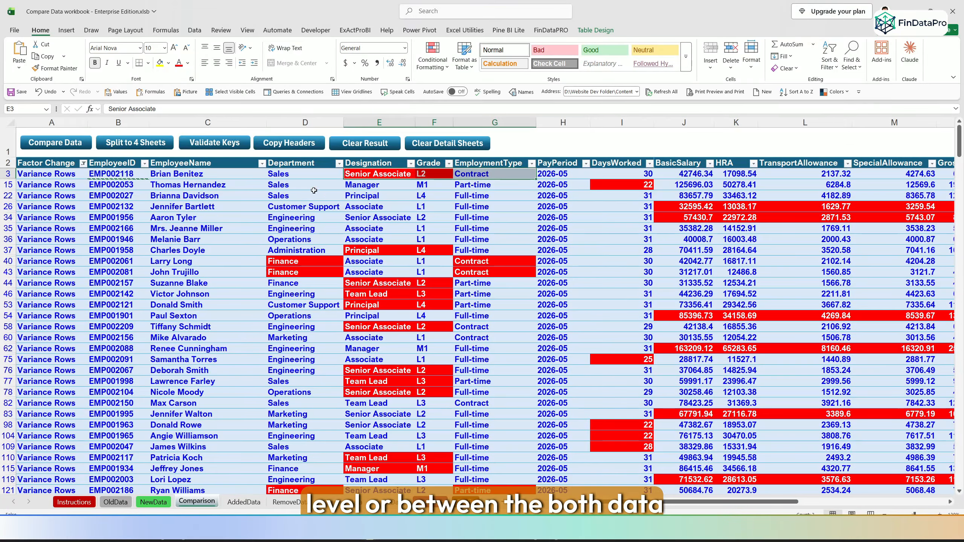
View the OldData and NewData sheets and relate them to the highlighted Designation and Grade of the first Variance Rows record
left_click(115, 502)
left_click(153, 502)
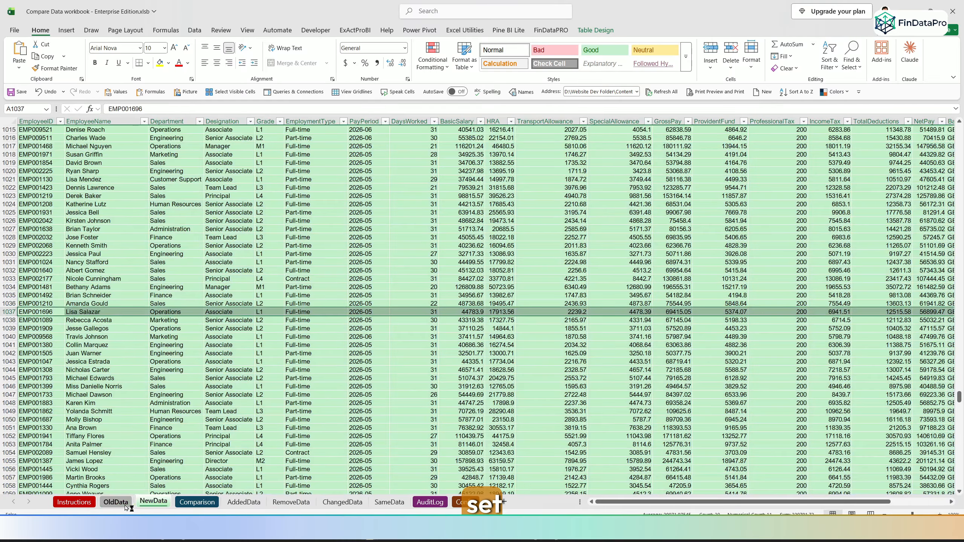
left_click(196, 502)
left_click(408, 205)
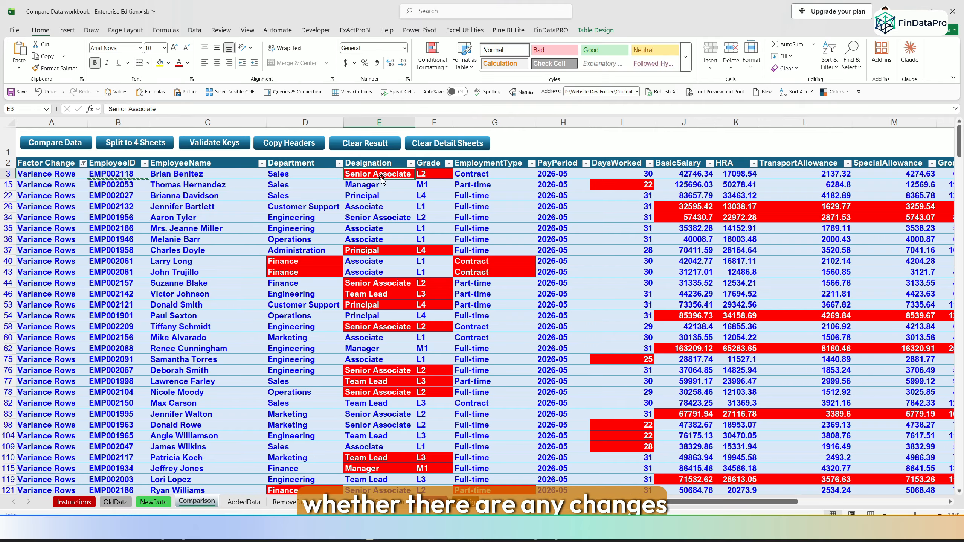
left_click(426, 177)
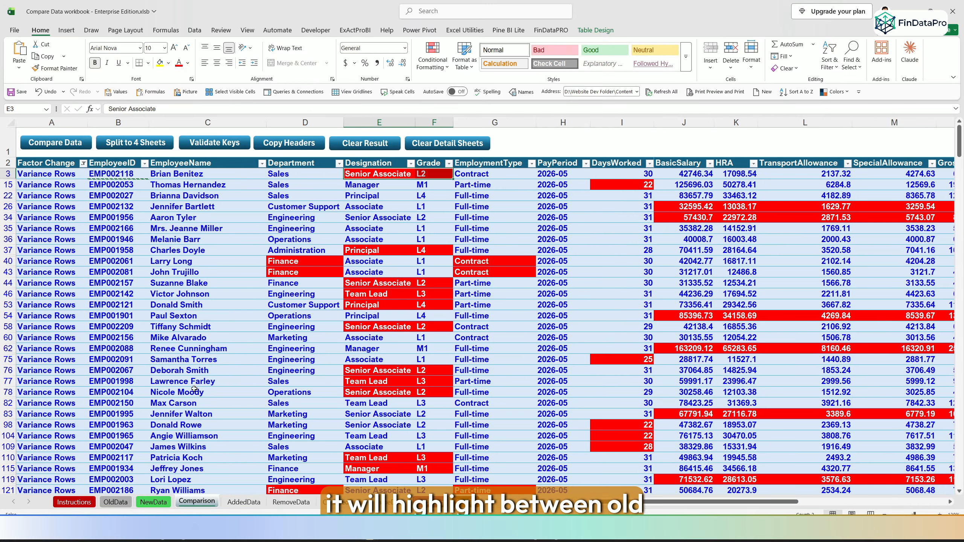
left_click(125, 505)
left_click(196, 502)
left_click(372, 174)
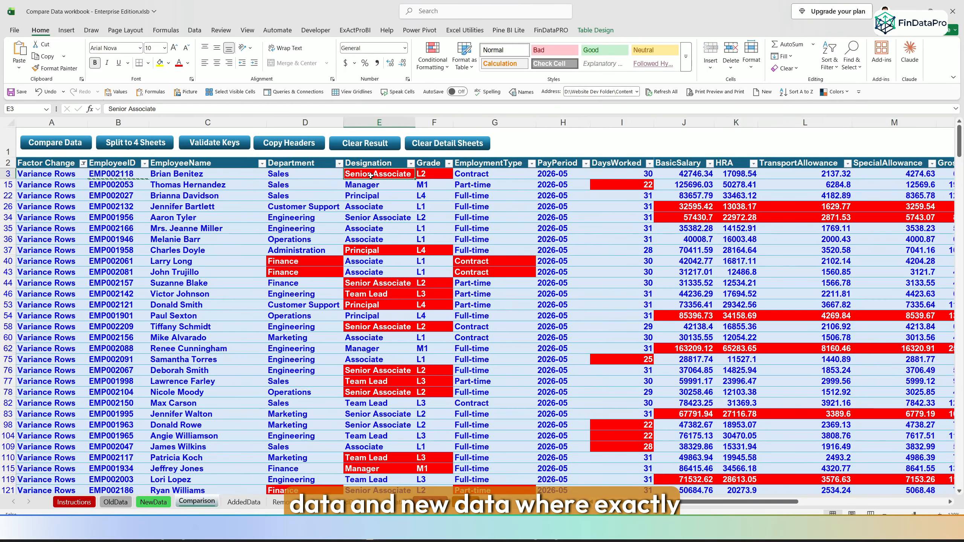
left_click(427, 174)
left_click(368, 173)
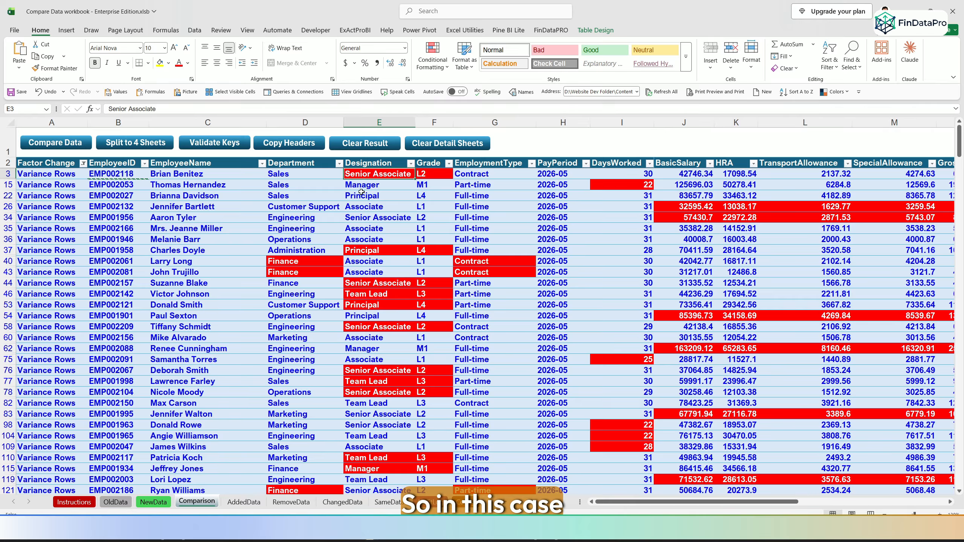
Go through the first Variance Rows record's EmployeeID, EmployeeName, Designation and Grade cells one by one
left_click(110, 176)
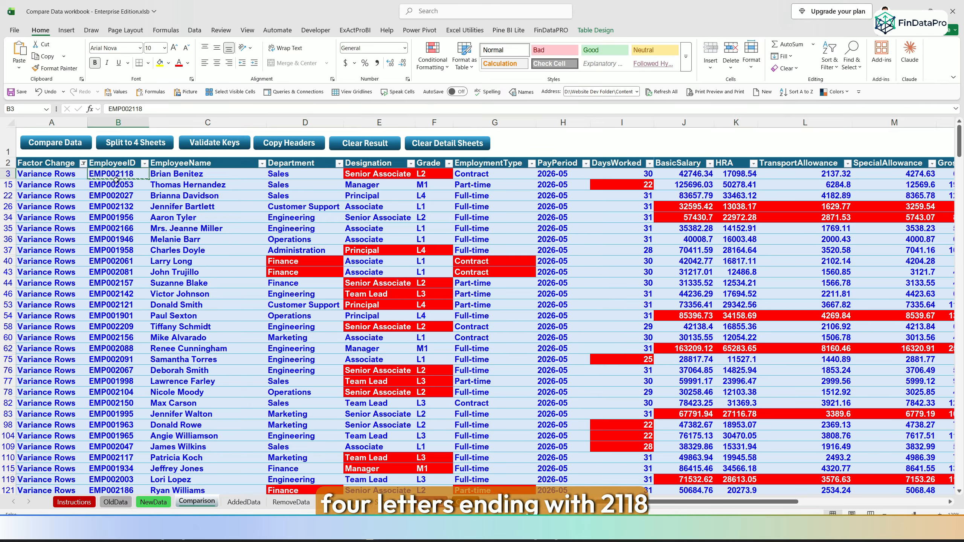
left_click(162, 176)
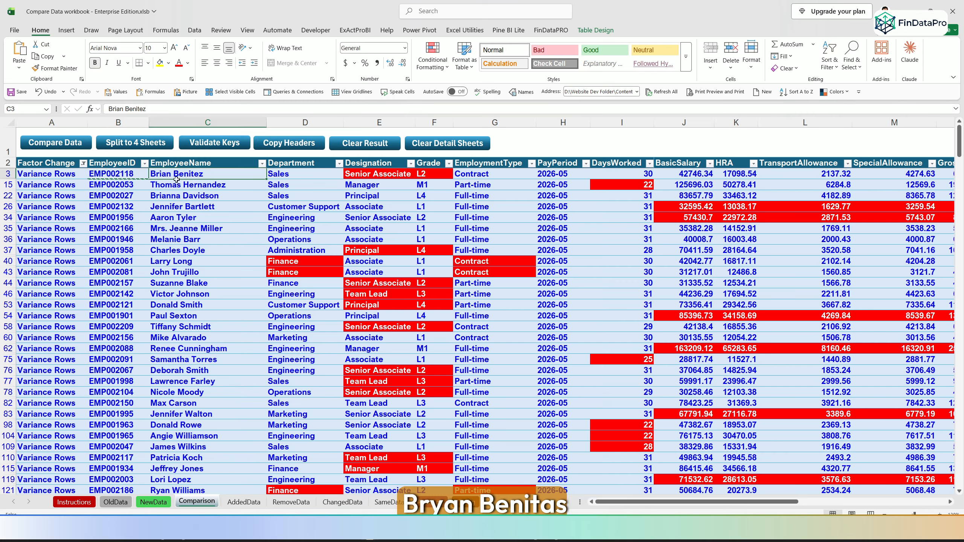
left_click(359, 176)
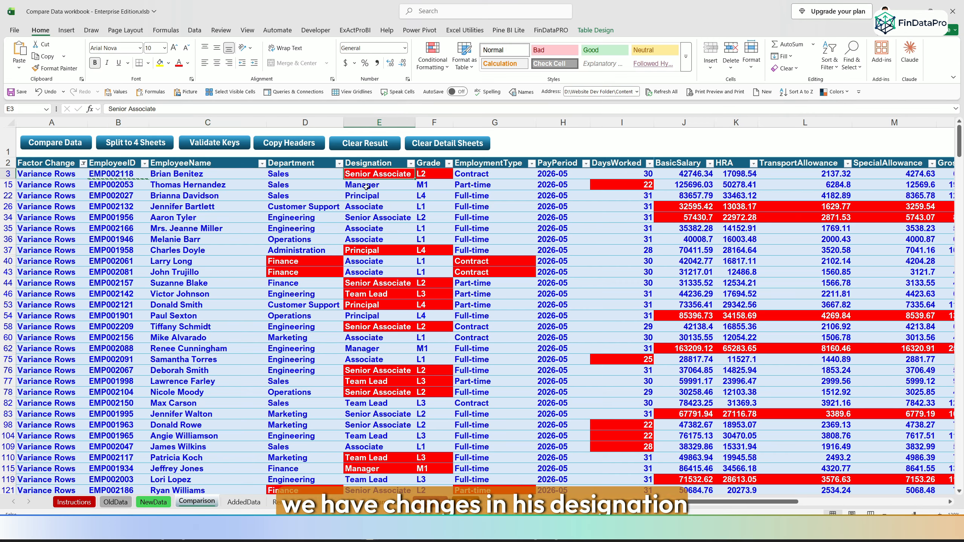
left_click(424, 177)
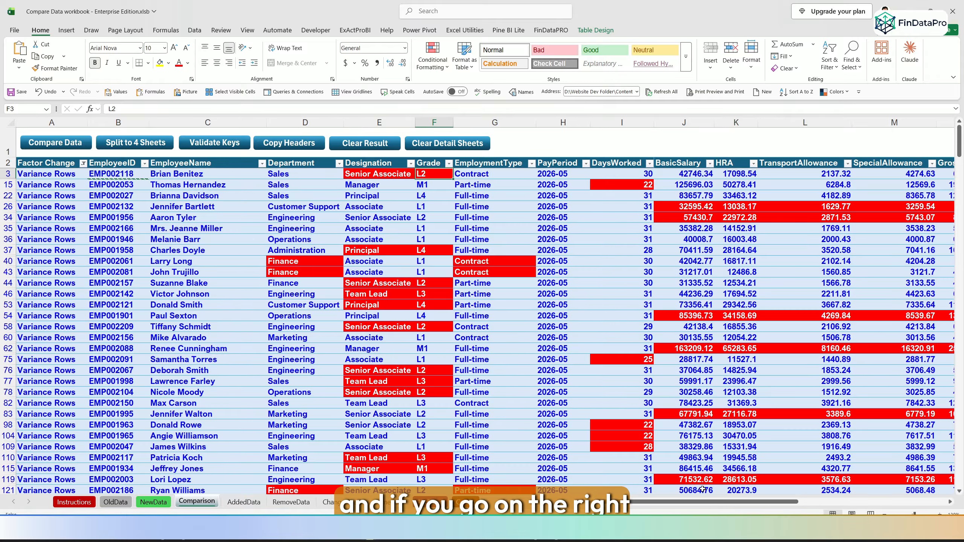
Examine the second Variance Rows record by selecting its EmployeeID, EmployeeName, Designation and highlighted DaysWorked cells
mouse_move(686, 505)
left_mouse_down()
mouse_move(835, 513)
mouse_move(676, 508)
left_mouse_up()
left_click(622, 185)
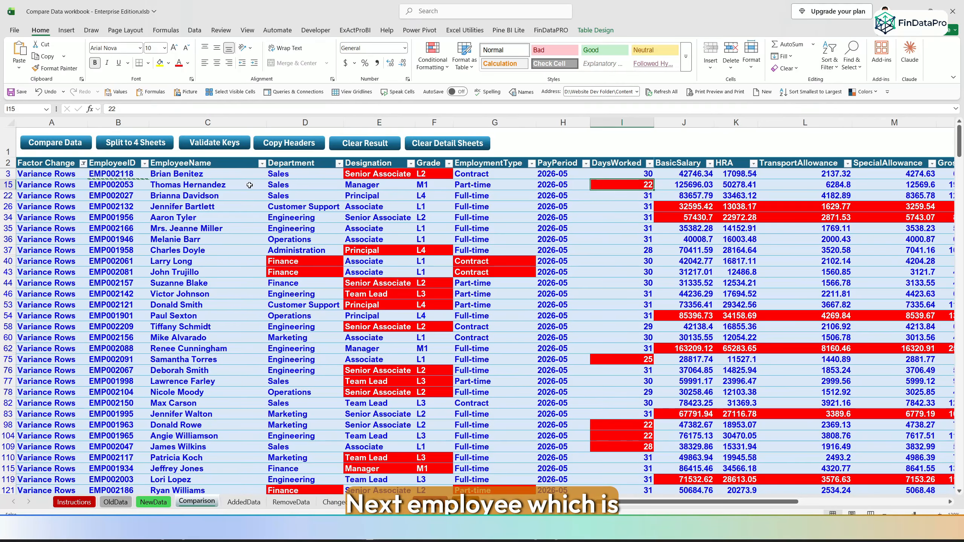
left_click(108, 185)
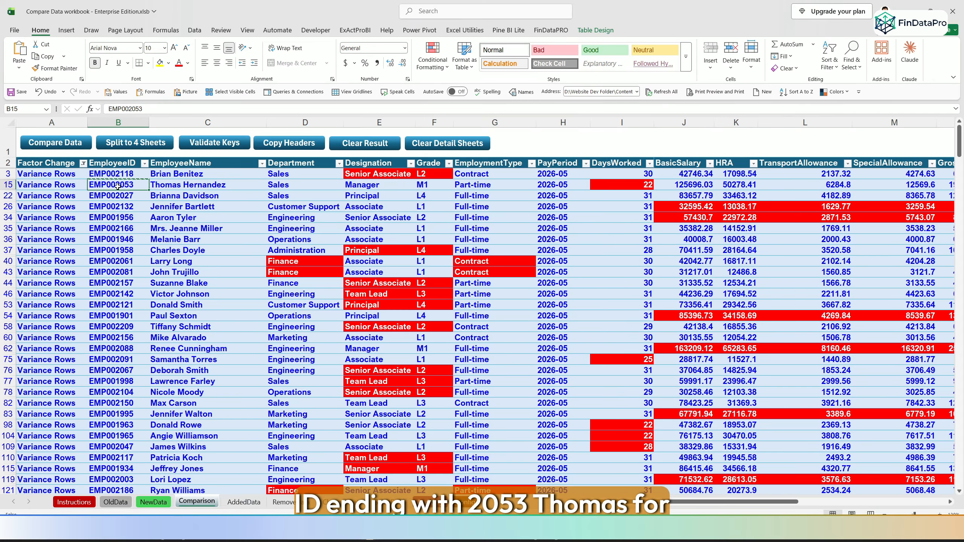
left_click(174, 187)
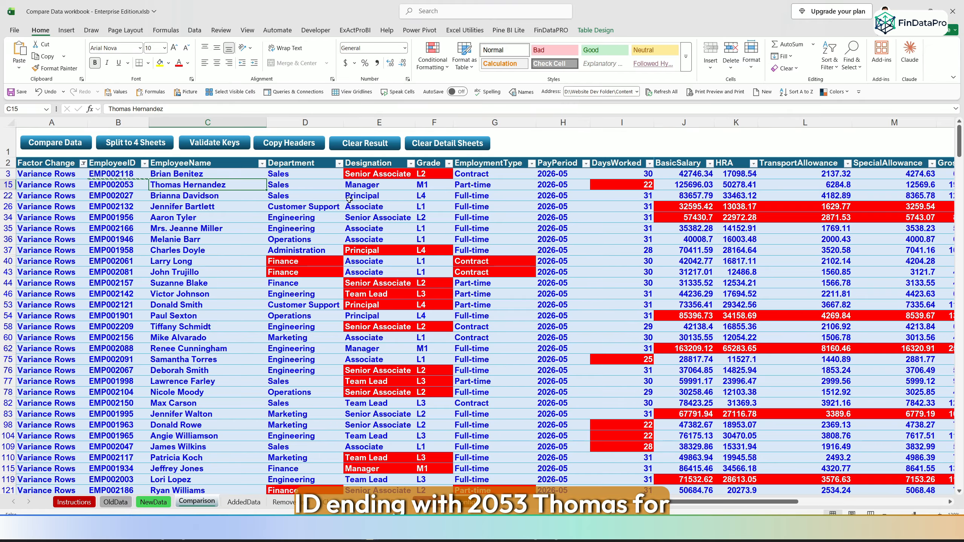
left_click(353, 187)
scroll(610, 500, "right", 3)
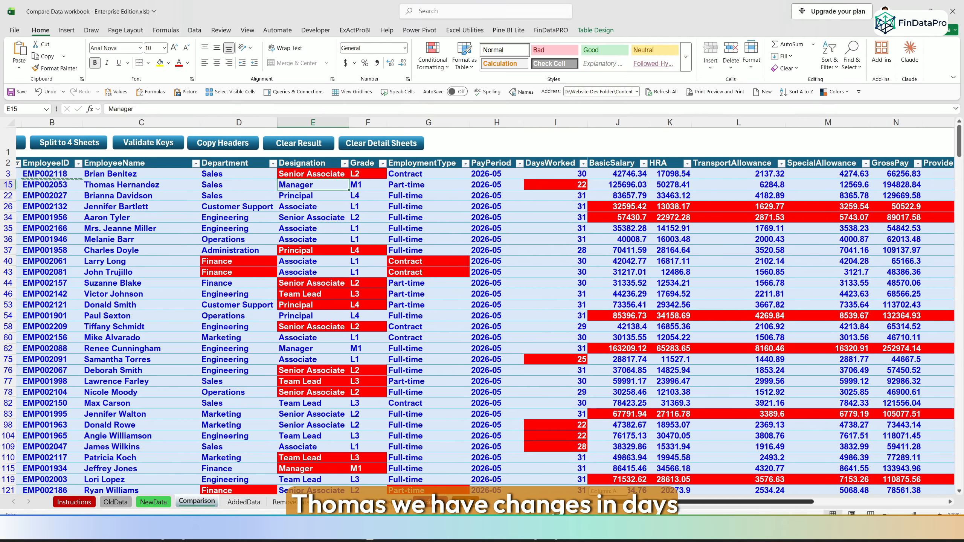
left_click(413, 186)
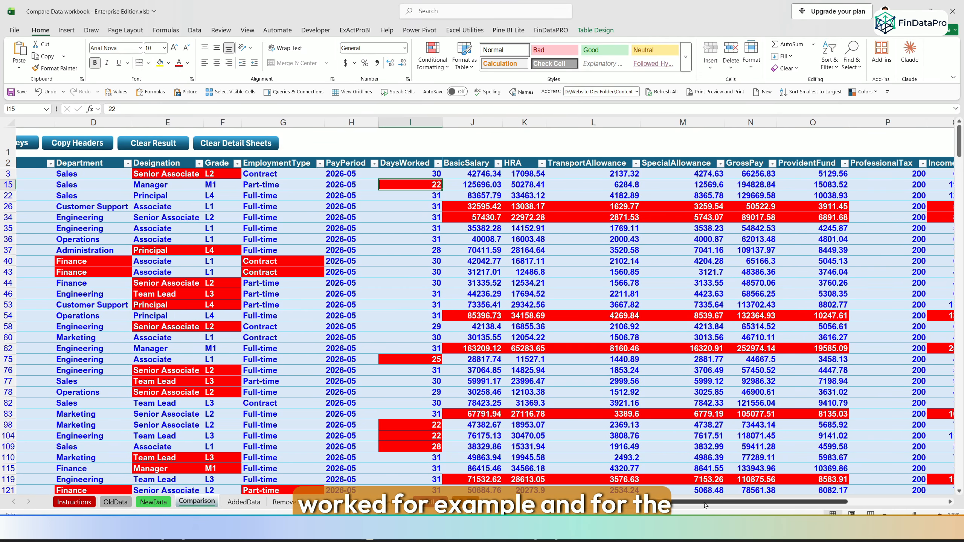
Examine the highlighted PaymentStatus cell of the third Variance Rows record
left_click_drag(705, 504, 807, 505)
left_click(326, 218)
left_click(832, 199)
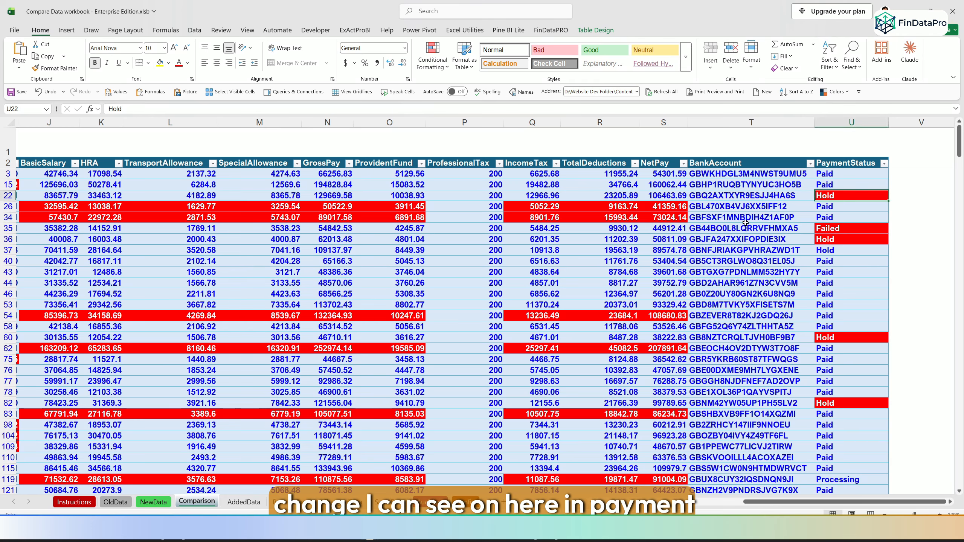
Examine the fourth Variance Rows record by selecting its EmployeeID, EmployeeName, Designation and highlighted BasicSalary cells
left_click_drag(749, 505, 599, 504)
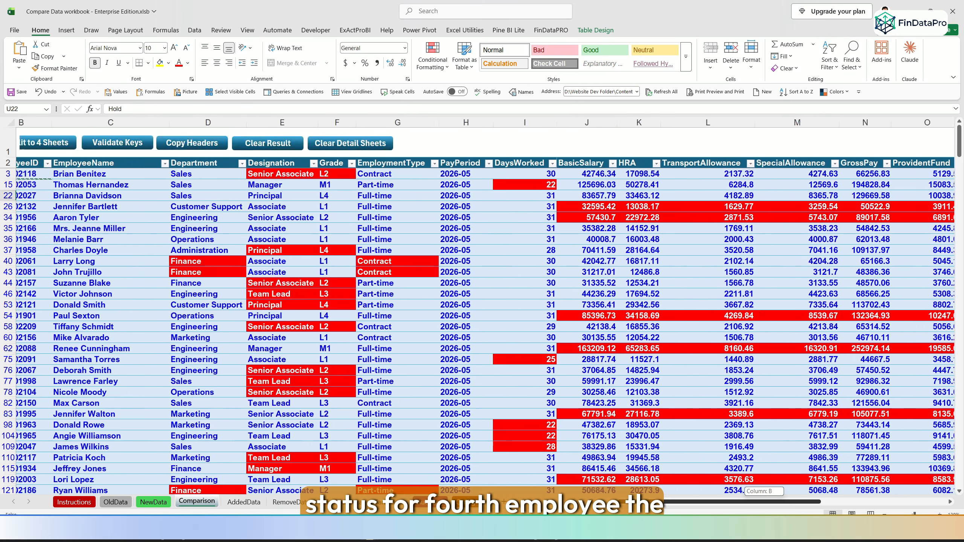
left_click(97, 210)
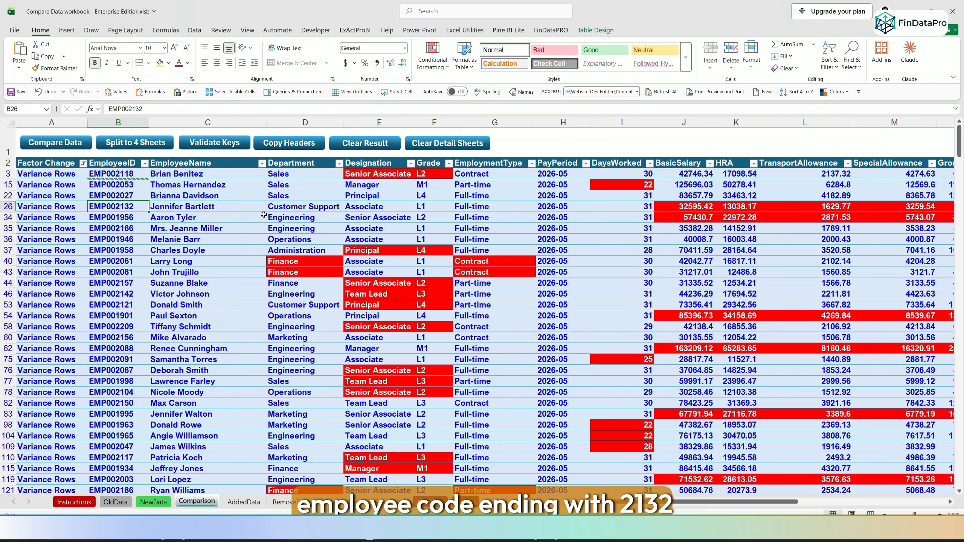
left_click(182, 209)
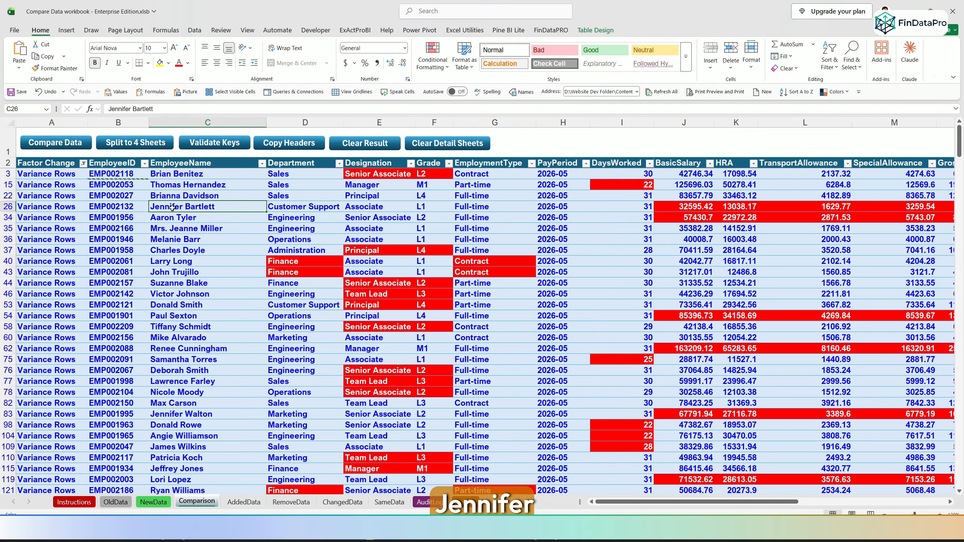
left_click(380, 209)
left_click(664, 208)
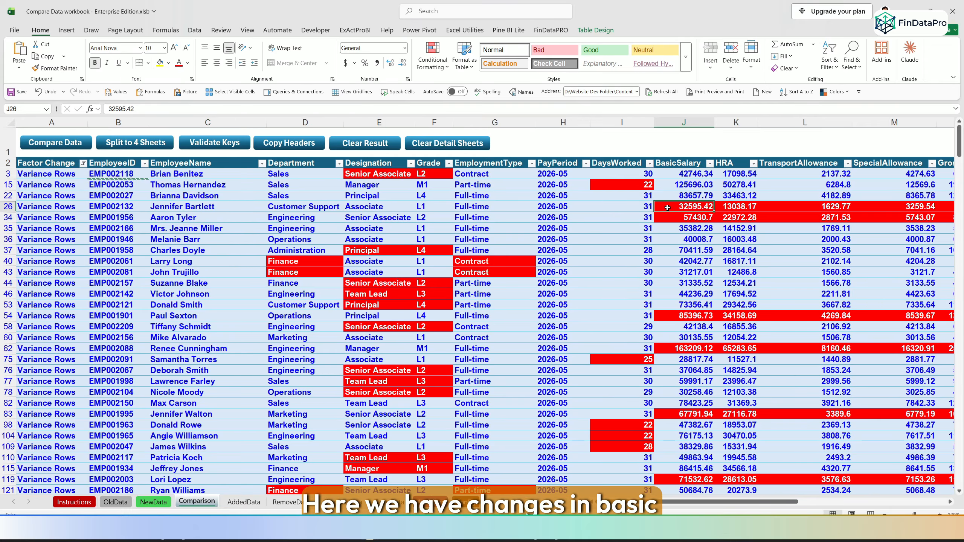
Go through the fourth Variance Rows record cell by cell from HRA to PaymentStatus
key("Right")
key("Right")
key("Right")
key("Right")
key("Right")
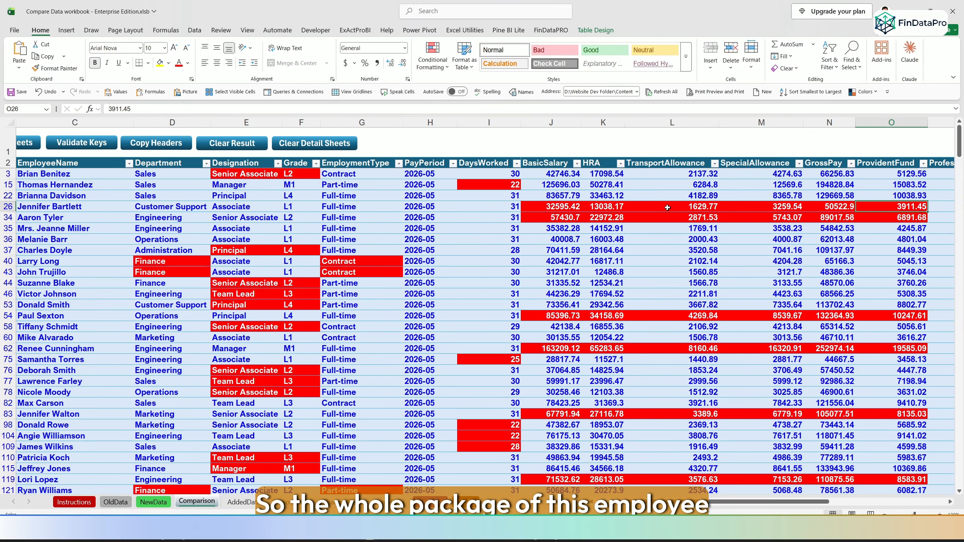
key("Right")
key("Right")
key("Right")
key("Right")
key("Right")
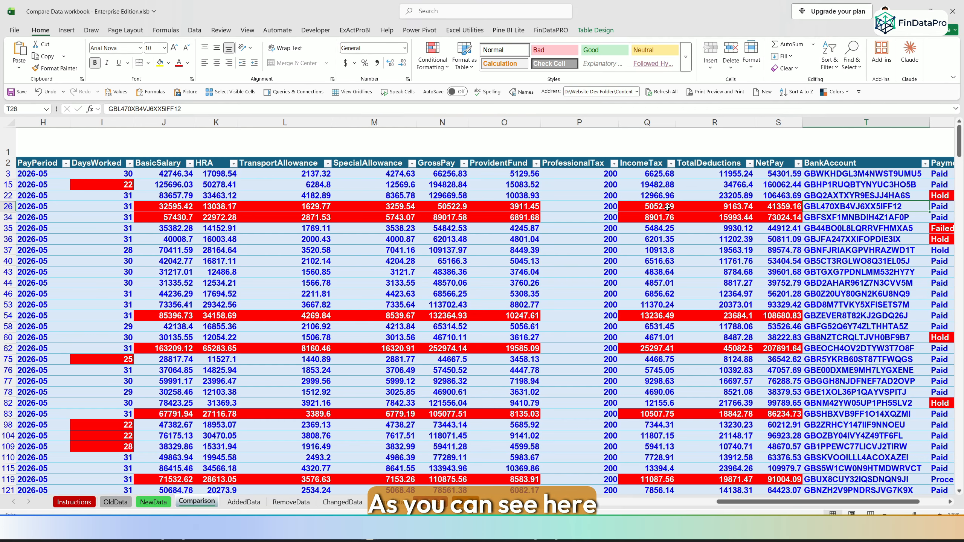
key("Right")
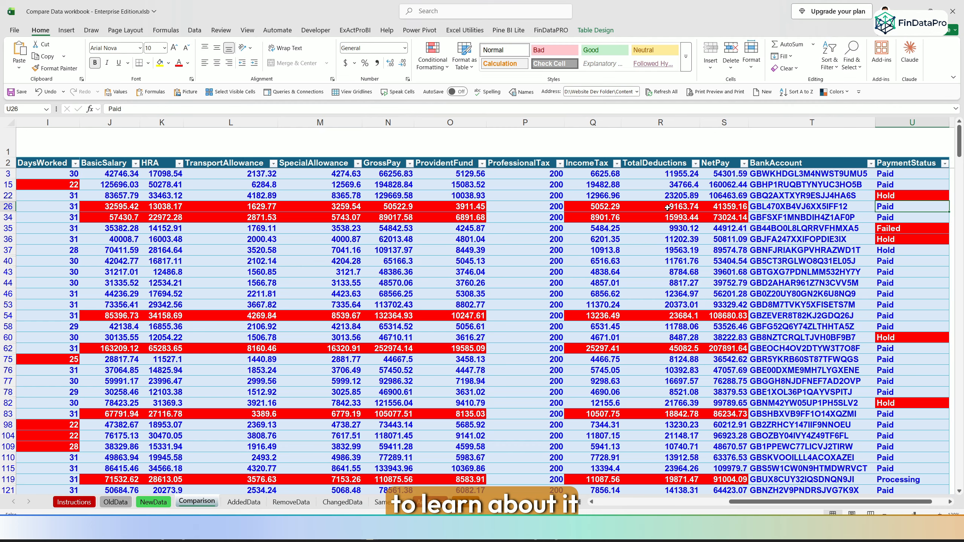
Move to the fifth Variance Rows record and examine its EmployeeID and EmployeeName cells
key("Down")
key("Left")
key("Left")
key("Left")
key("Left")
key("Left")
key("Left")
key("Left")
key("Left")
key("Left")
key("Left")
key("Left")
key("Left")
key("Left")
key("Left")
key("Left")
key("Left")
key("Left")
key("Left")
key("Left")
key("Left")
key("Right")
key("Right")
key("Left")
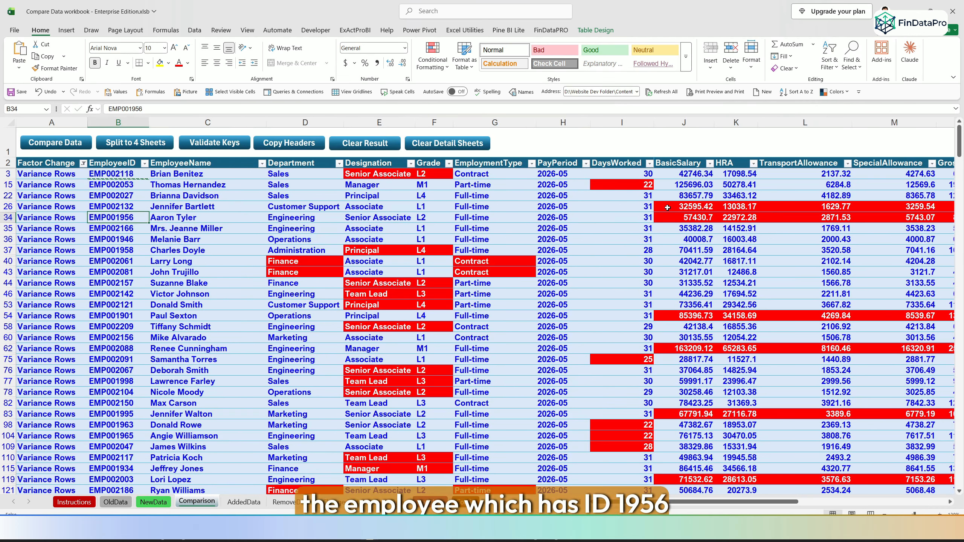
key("Right")
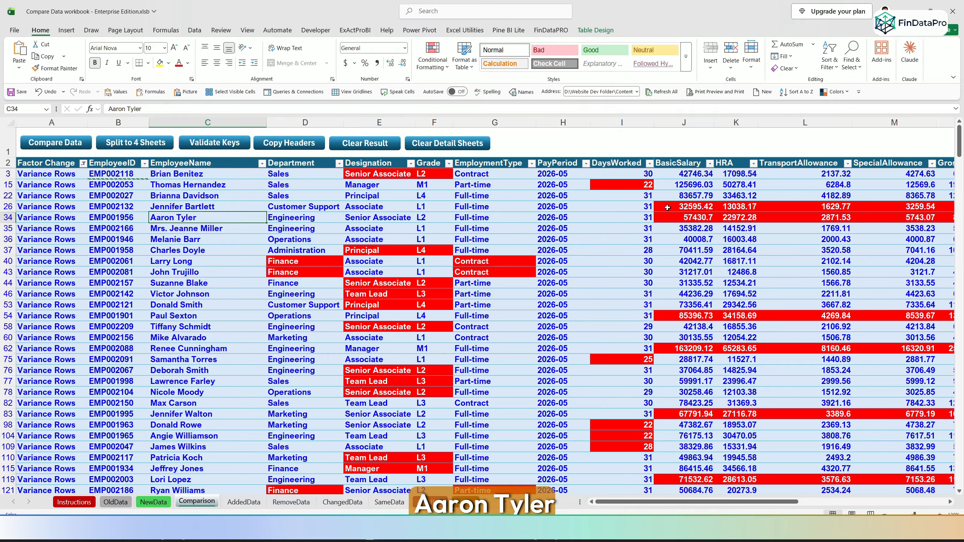
Examine the fifth Variance Rows record's salary data by selecting its cells from BasicSalary to IncomeTax and viewing the remaining pay columns
key("Right")
key("Right")
key("Right")
key("Right")
key("Right")
key("Right")
key("Right")
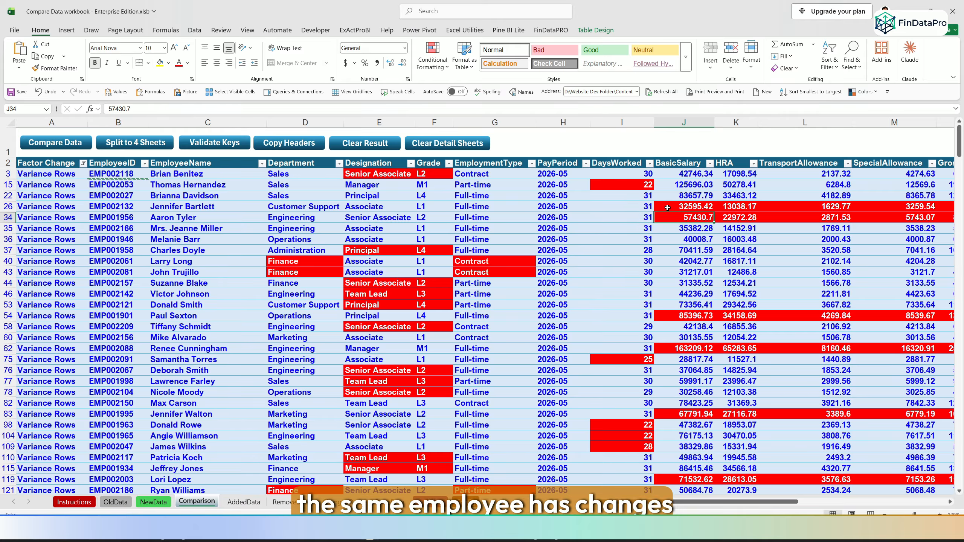
key("shift+Right")
key("shift+Right")
key("shift+Right")
key("shift+Right")
key("shift+Right")
key("shift+Right")
key("shift+Right")
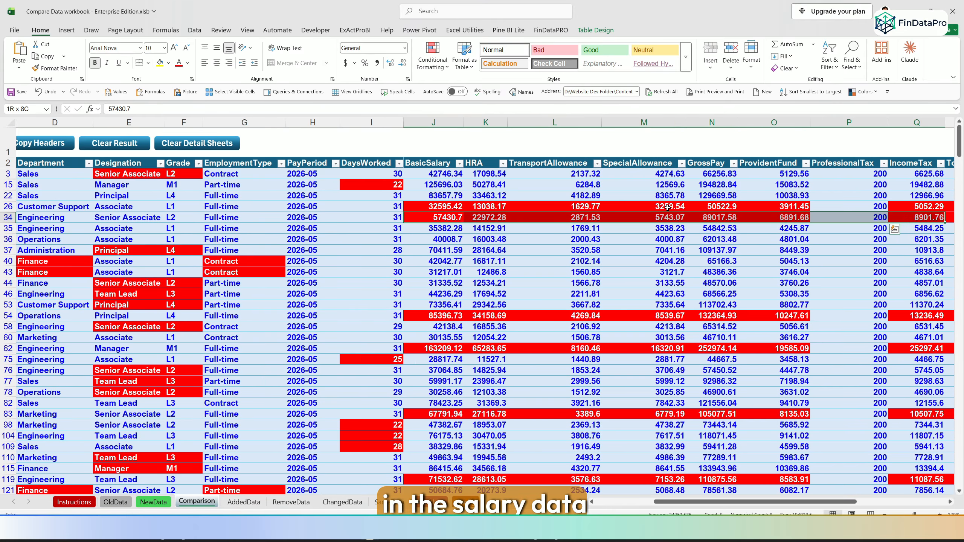
scroll(666, 207, "right", 3)
left_click(571, 352)
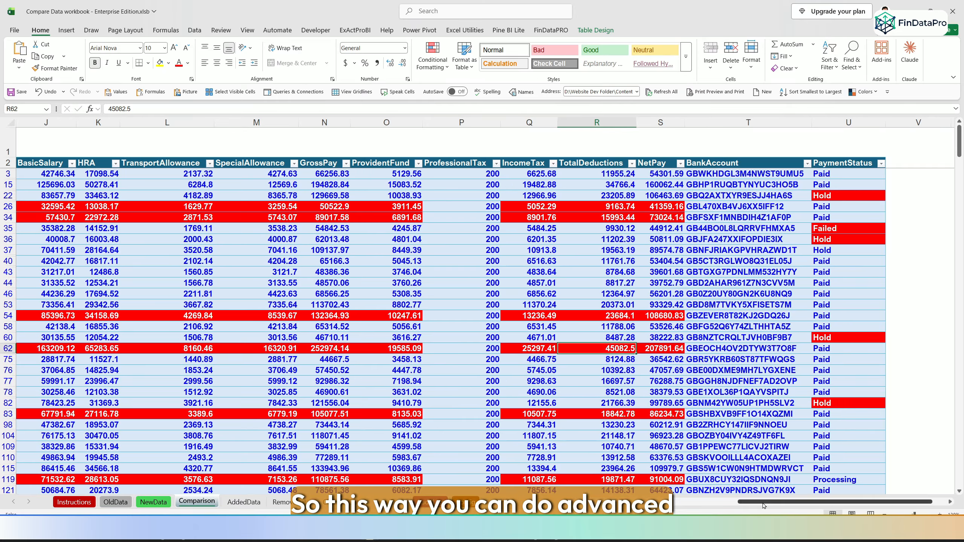
Check the AddedData sheet before splitting the results and return to the Comparison sheet
left_click_drag(764, 505, 630, 505)
left_click(236, 318)
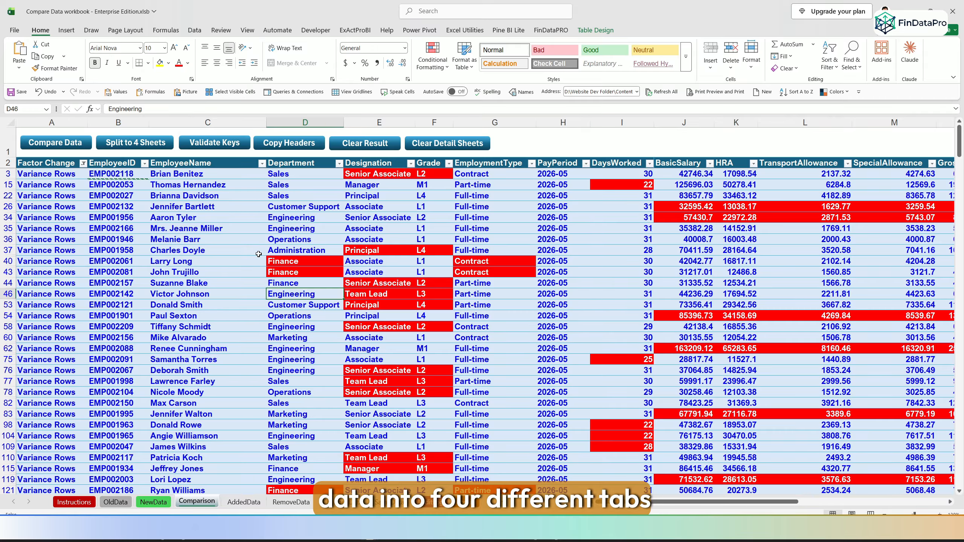
left_click(243, 502)
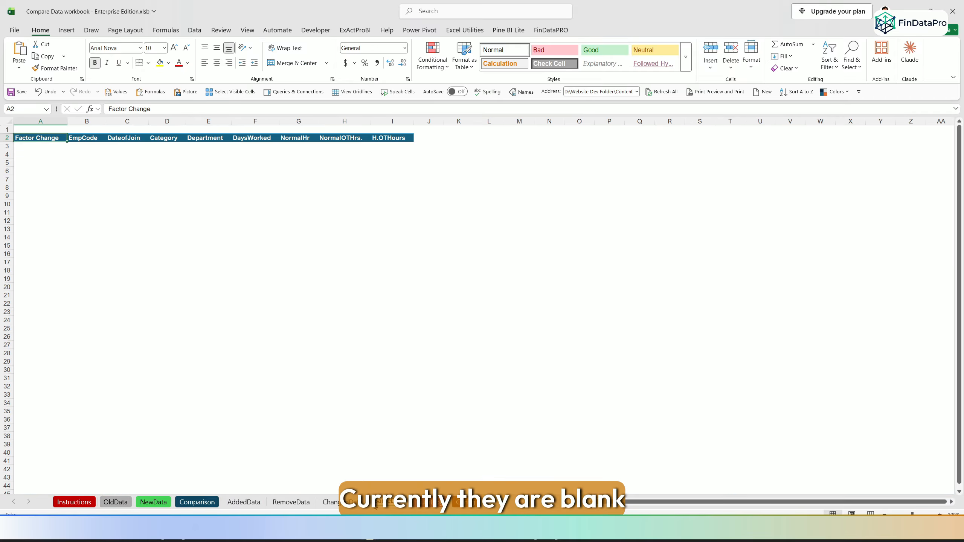
left_click(243, 502)
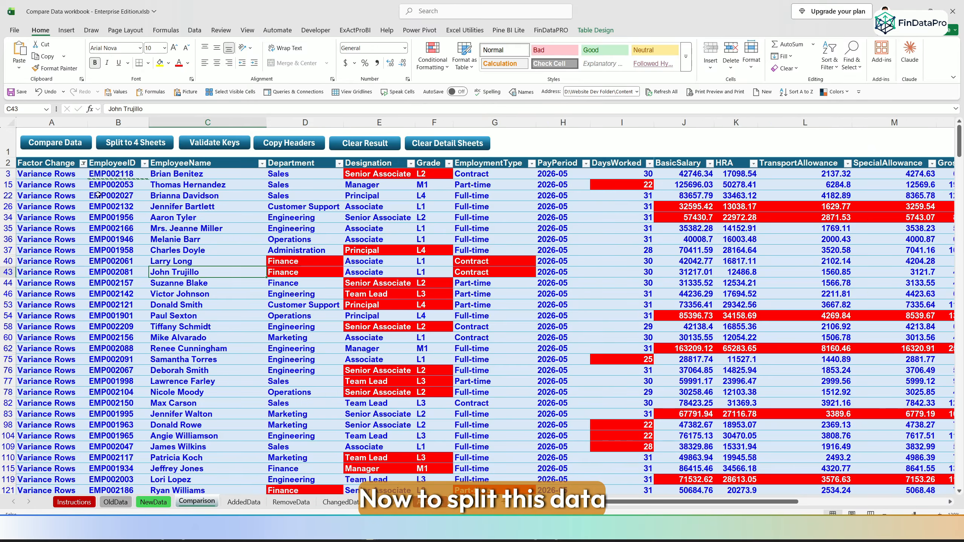
Clear the Factor Change filter on the Comparison sheet so all row types are included
left_click(83, 163)
left_click(49, 231)
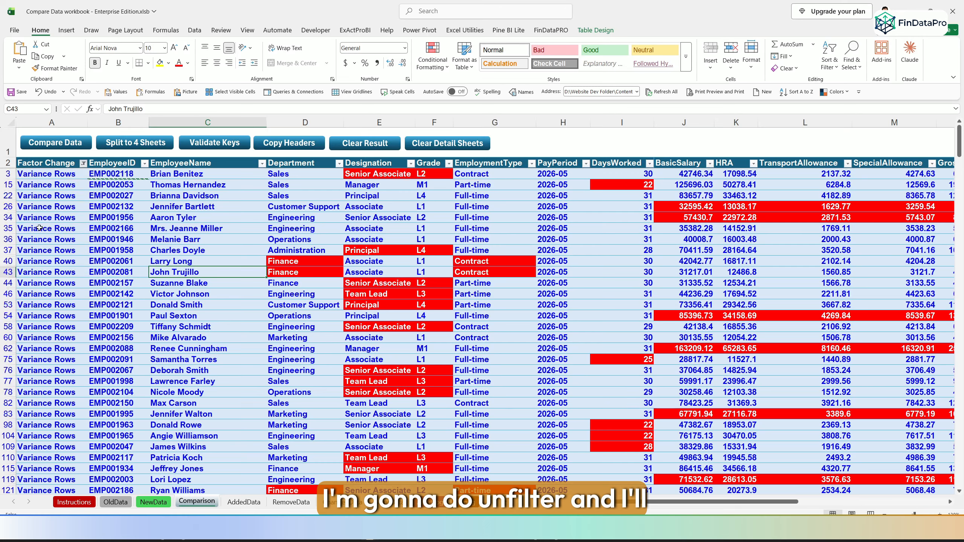
left_click(213, 184)
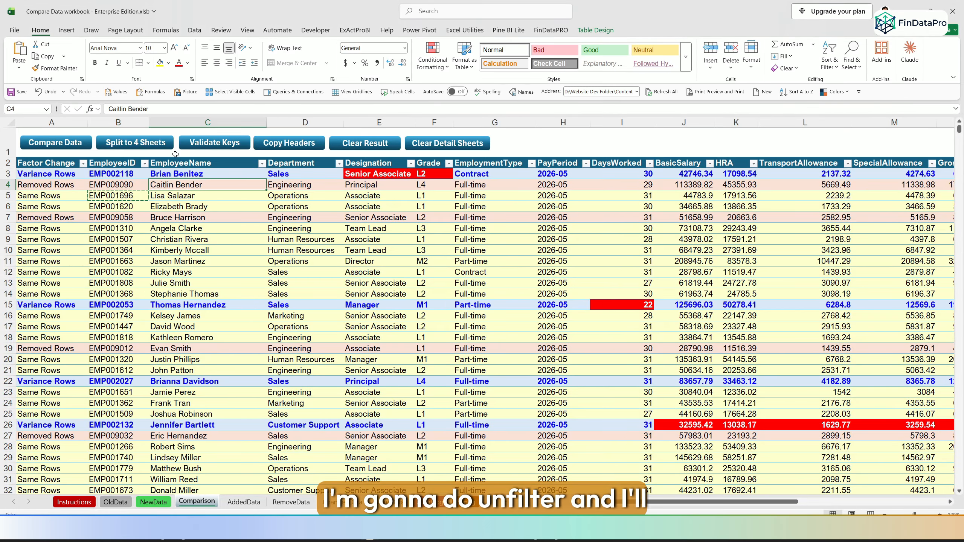
Split the comparison results into the four detail sheets and open the AddedData sheet
left_click(125, 145)
key("Return")
left_click(244, 501)
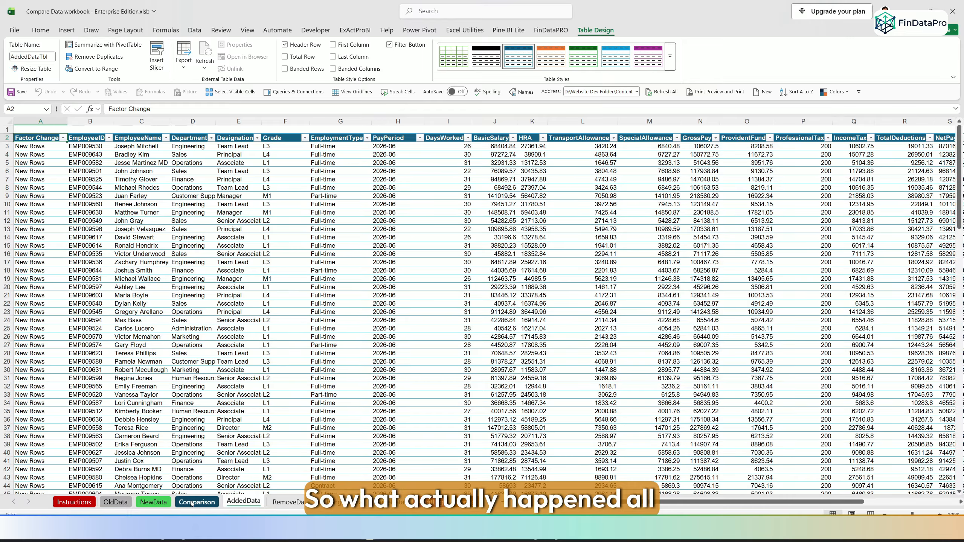
Review the Factor Change filter's row types on the Comparison sheet, keeping all of them selected
left_click(197, 502)
left_click(84, 166)
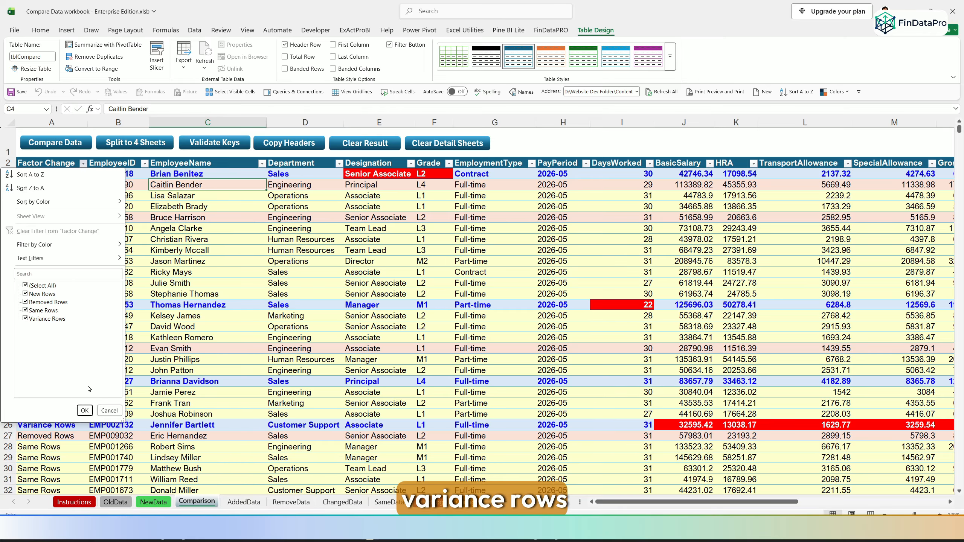
left_click(85, 411)
View the AddedData, RemoveData, ChangedData and SameData sheets and relate them to the tag names on the configuration sheet
left_click(244, 502)
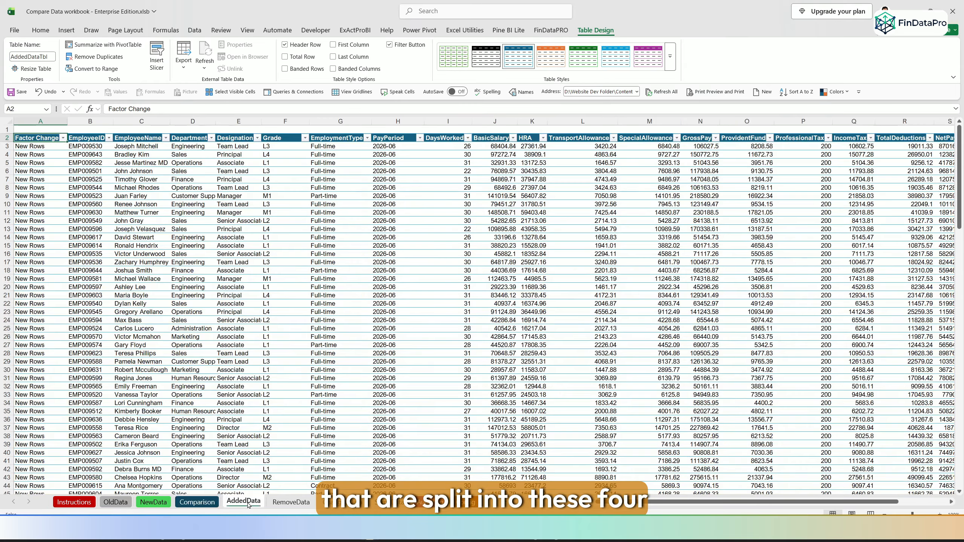
left_click(292, 502)
left_click(364, 505)
left_click(389, 503)
left_click(247, 505)
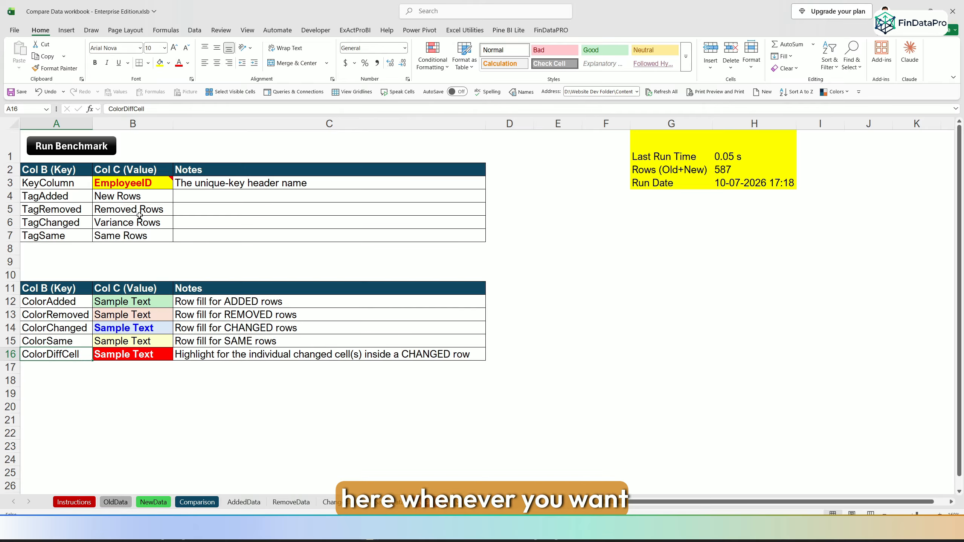
Go back and forth through the AddedData, RemoveData, ChangedData and SameData sheets to review how the rows are separated
left_click(245, 503)
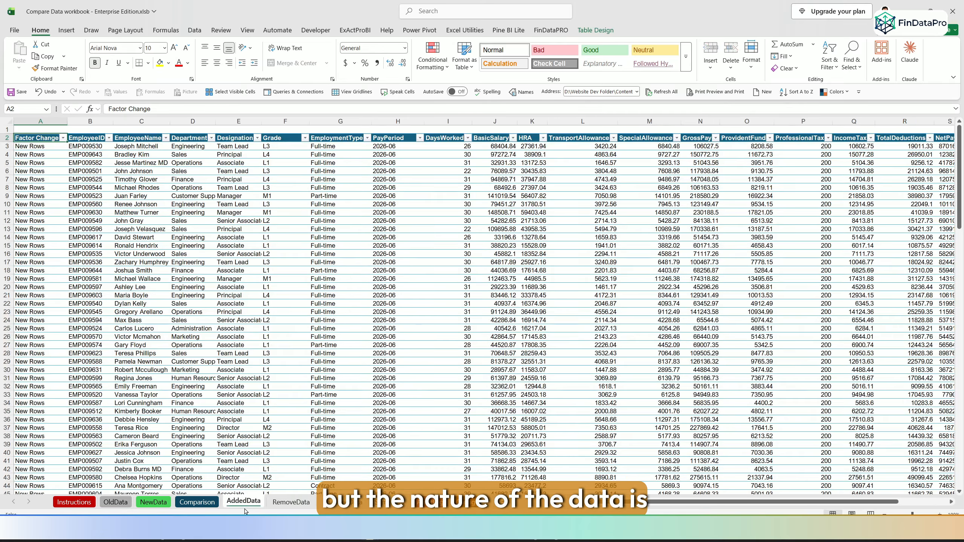
left_click(283, 507)
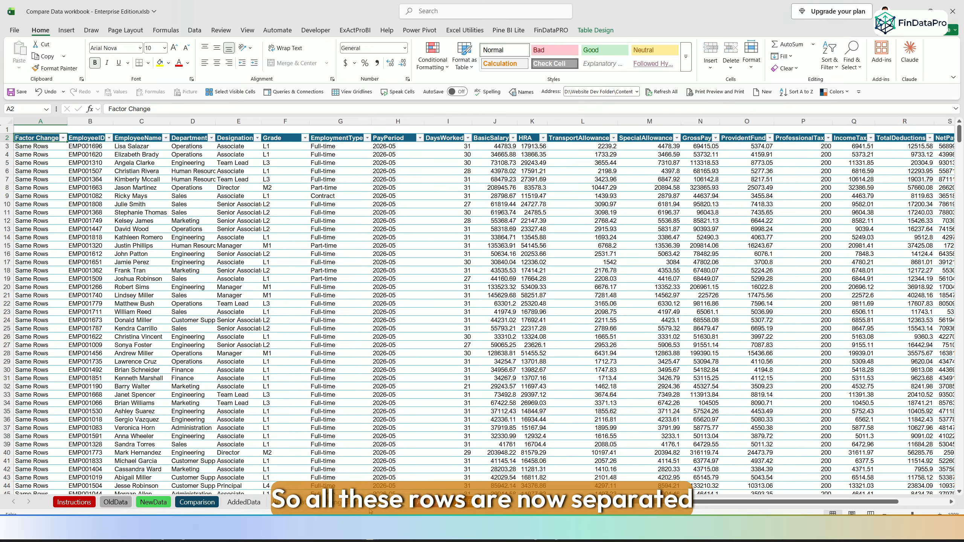
left_click(246, 503)
left_click(289, 503)
left_click(343, 503)
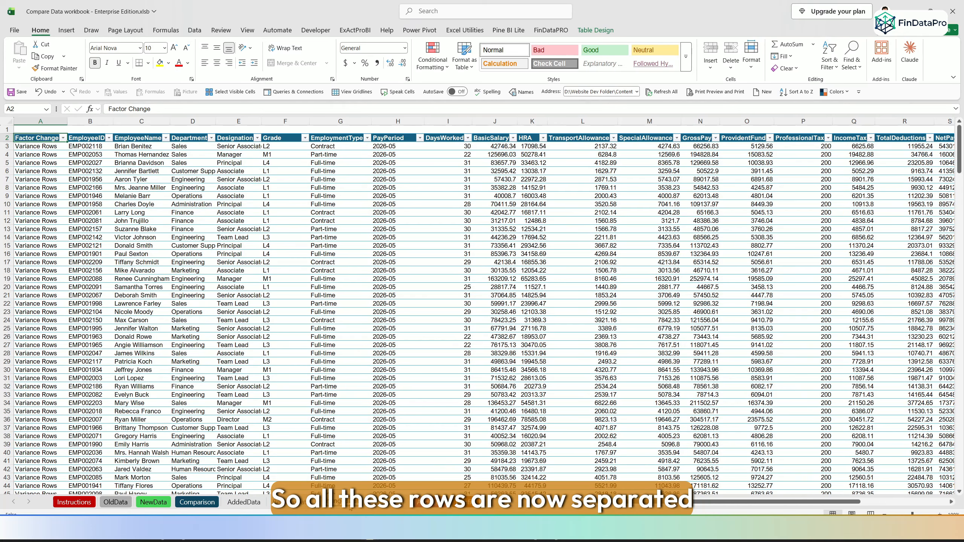
left_click(392, 503)
left_click(245, 503)
left_click(289, 503)
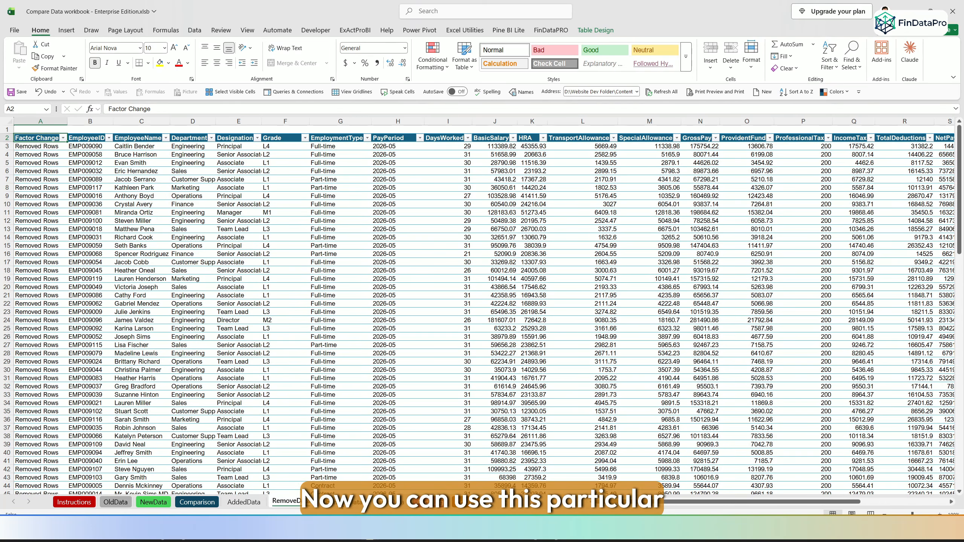
left_click(343, 503)
left_click(391, 503)
left_click(245, 503)
left_click(289, 502)
left_click(245, 503)
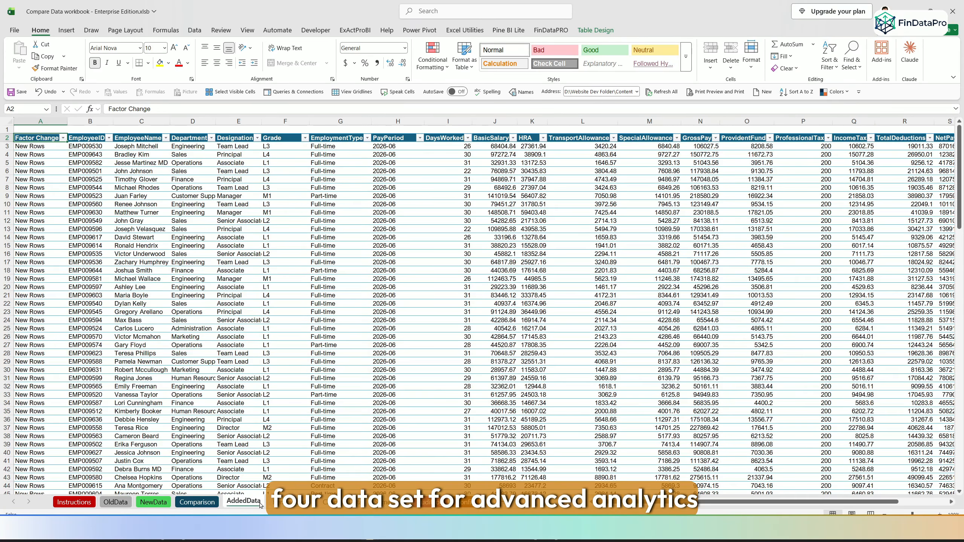
left_click(289, 503)
left_click(343, 502)
left_click(389, 505)
left_click(342, 503)
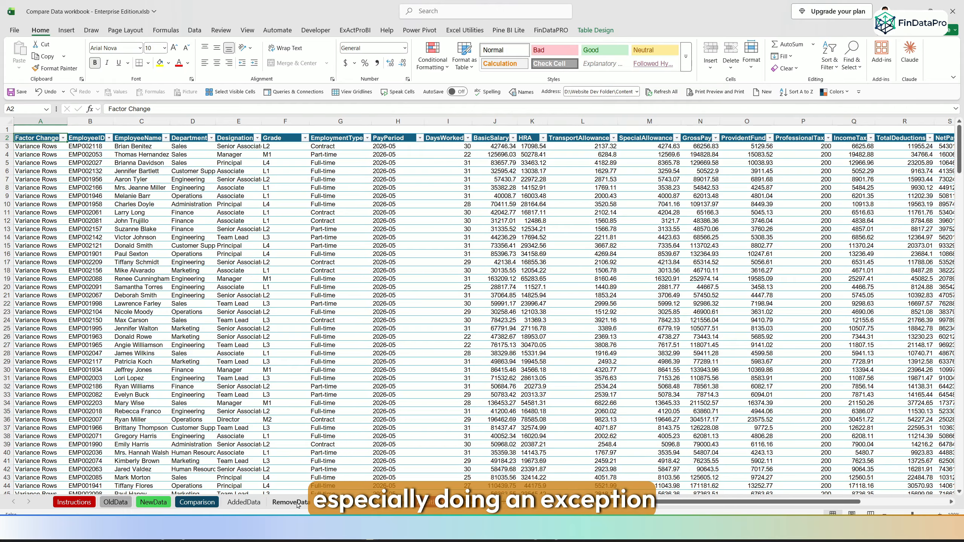
left_click(244, 503)
left_click(291, 502)
left_click(337, 503)
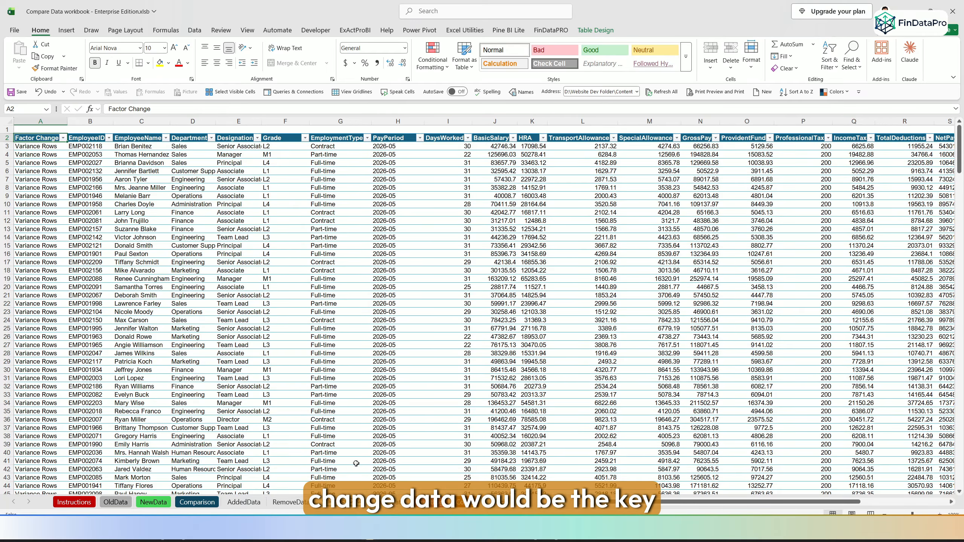
left_click(397, 502)
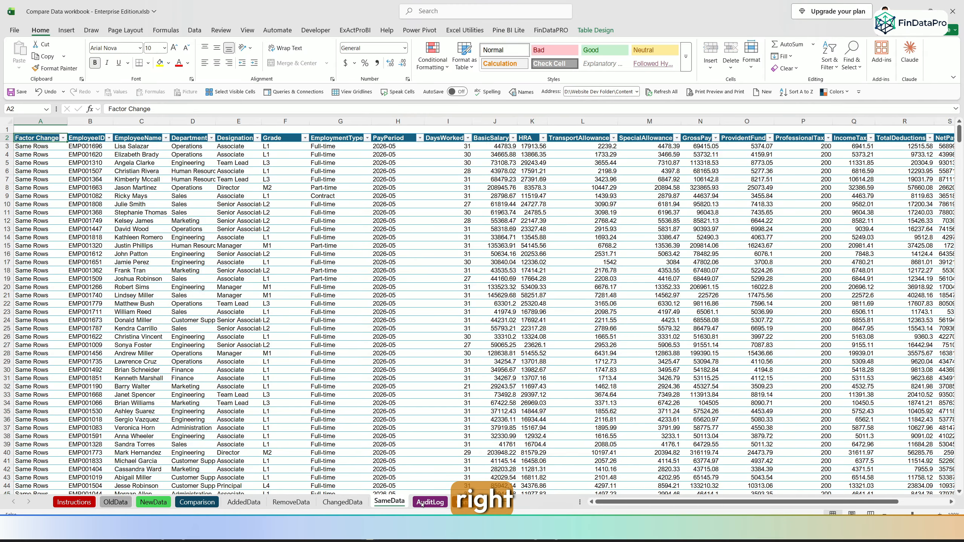
Review the logged actions, their timestamps and row counts on the AuditLog sheet
left_click(423, 504)
left_click(119, 228)
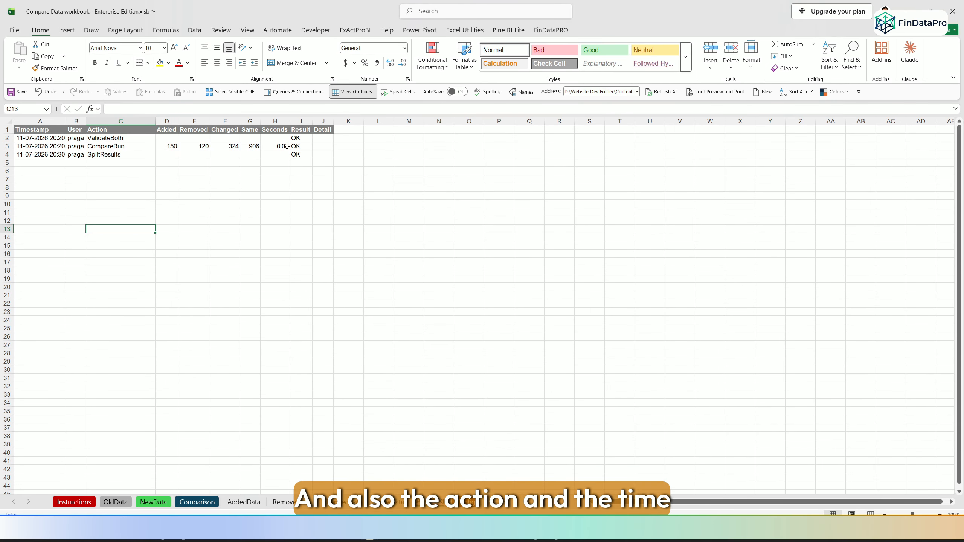
Open the configuration sheet and select the editable column B cells, B3:B7 for key and tags and B12:B16 for colours
left_click(463, 508)
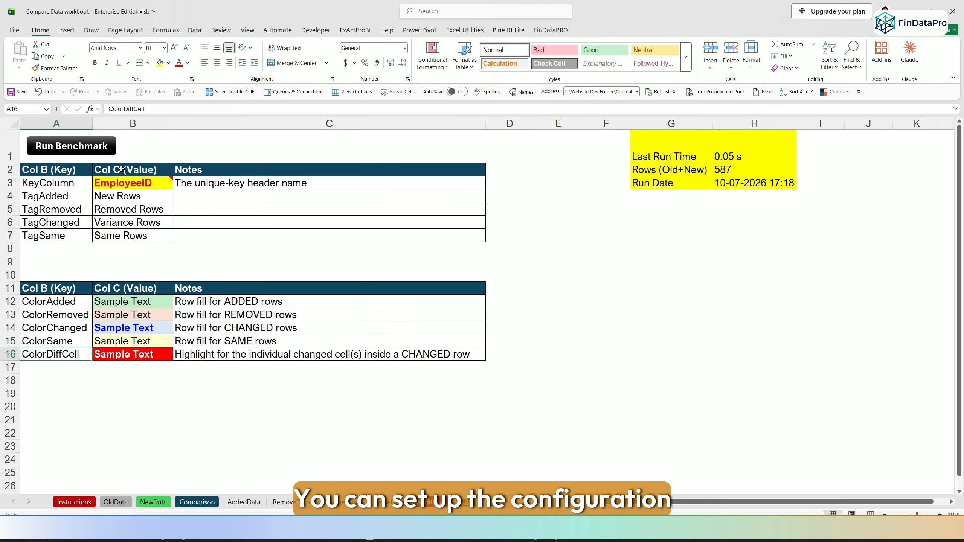
left_click_drag(110, 181, 110, 232)
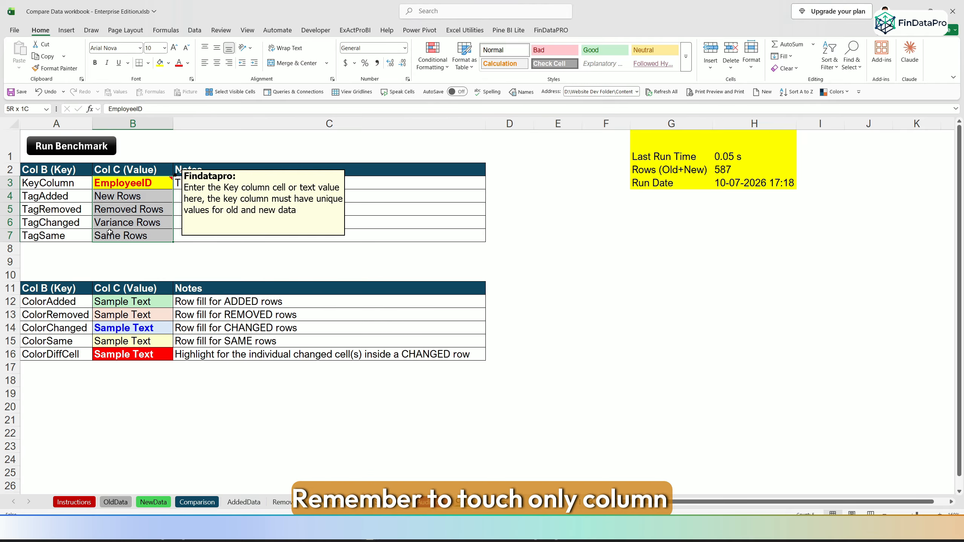
left_click(109, 168)
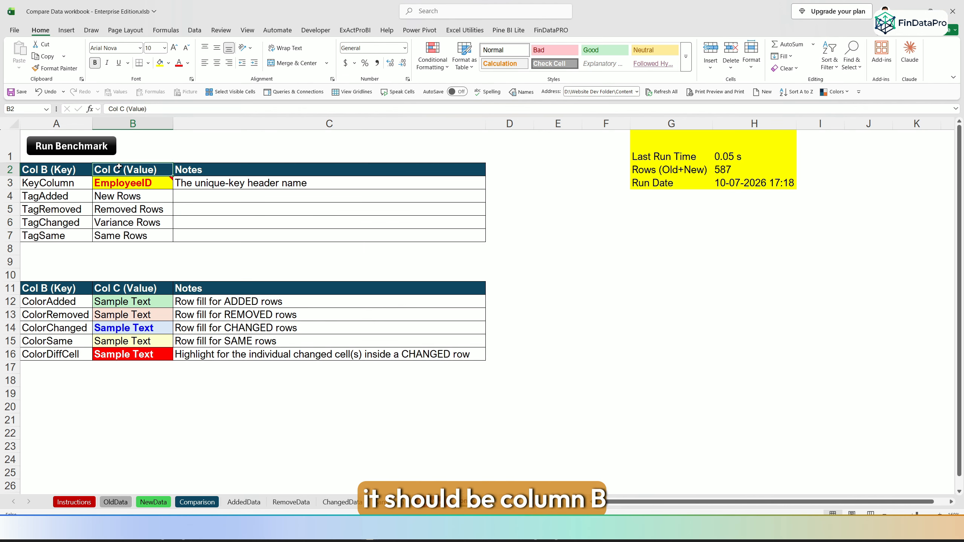
left_click_drag(118, 304, 113, 357)
left_click_drag(109, 183, 105, 236)
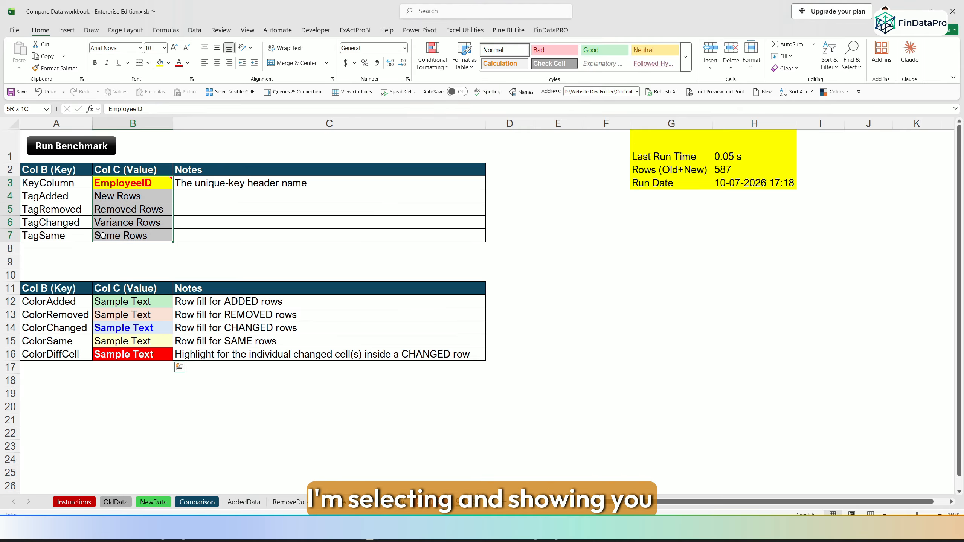
left_click(106, 303, "ctrl")
left_click_drag(106, 302, 112, 358)
left_click(122, 223)
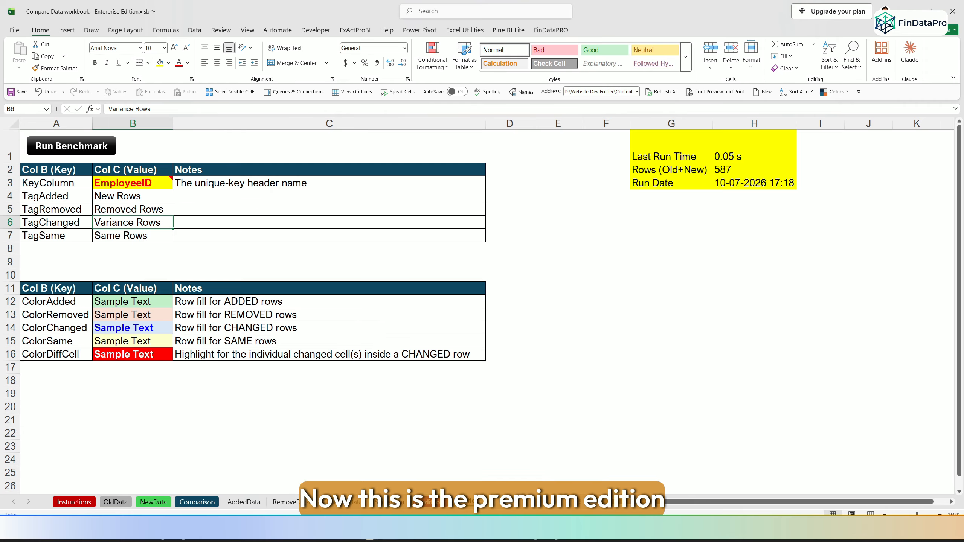
Switch to the Free Edition of the Compare Data workbook and run the key validation from its Comparison sheet
mouse_move(370, 532)
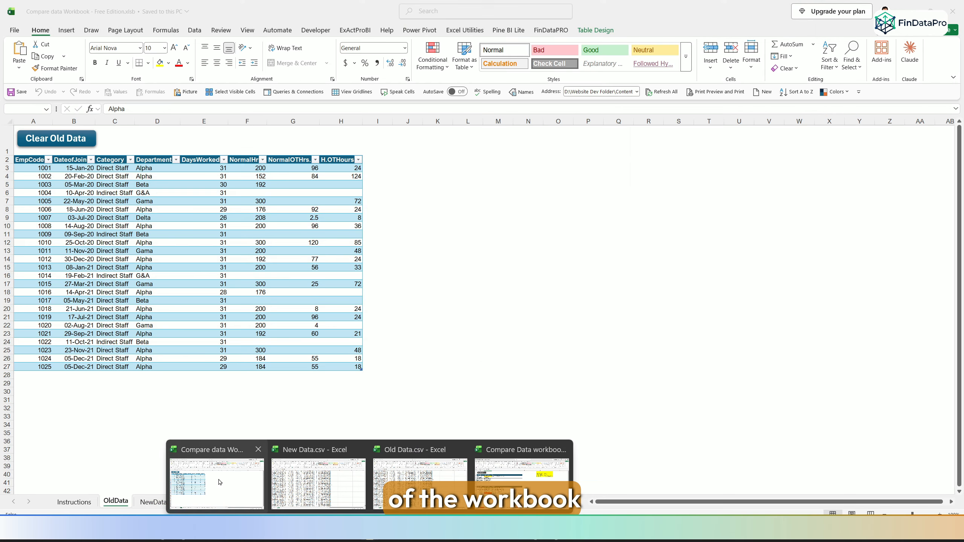
left_click(220, 483)
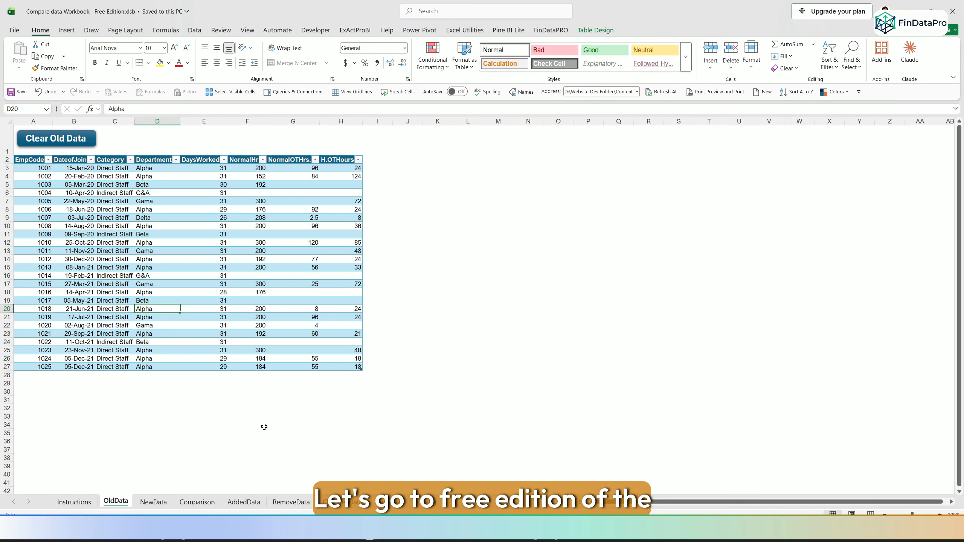
left_click(264, 427)
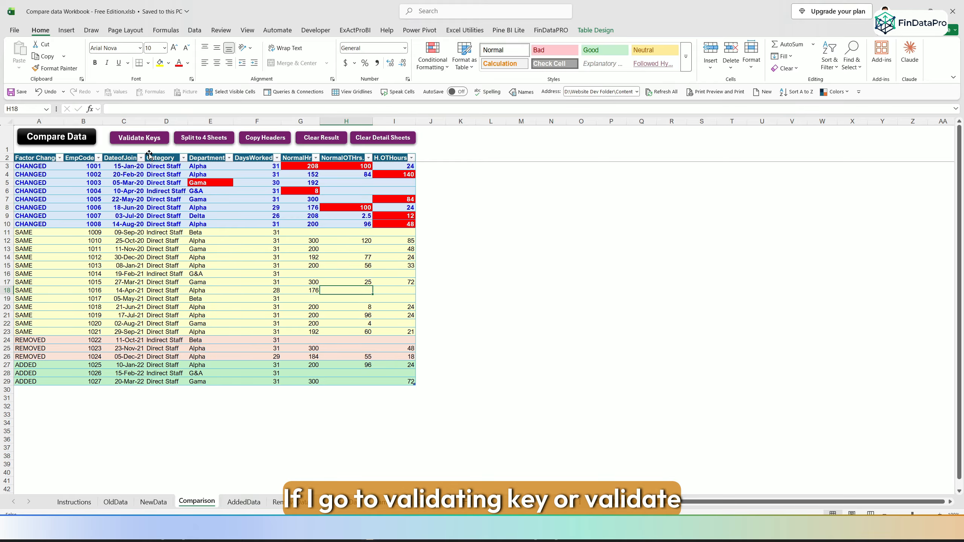
left_click(138, 139)
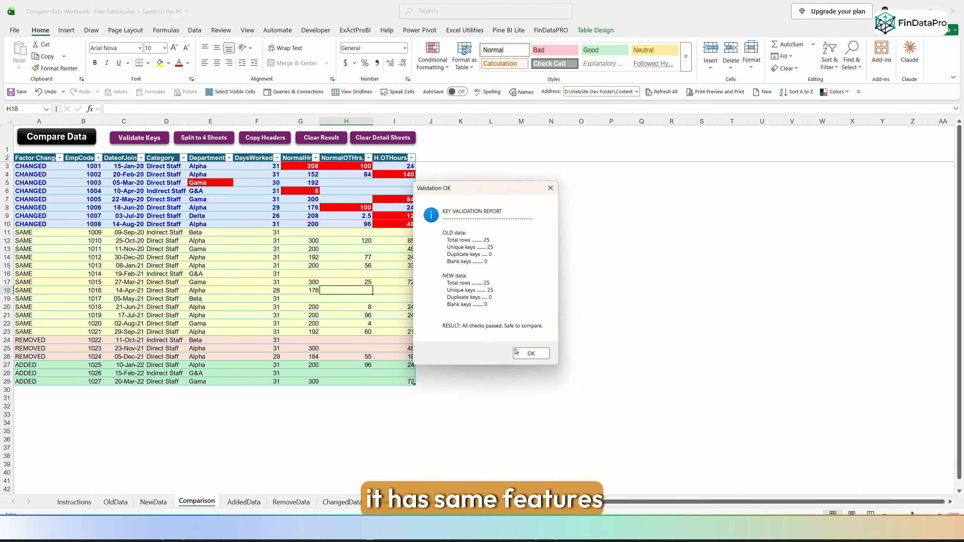
left_click(528, 351)
left_click(203, 264)
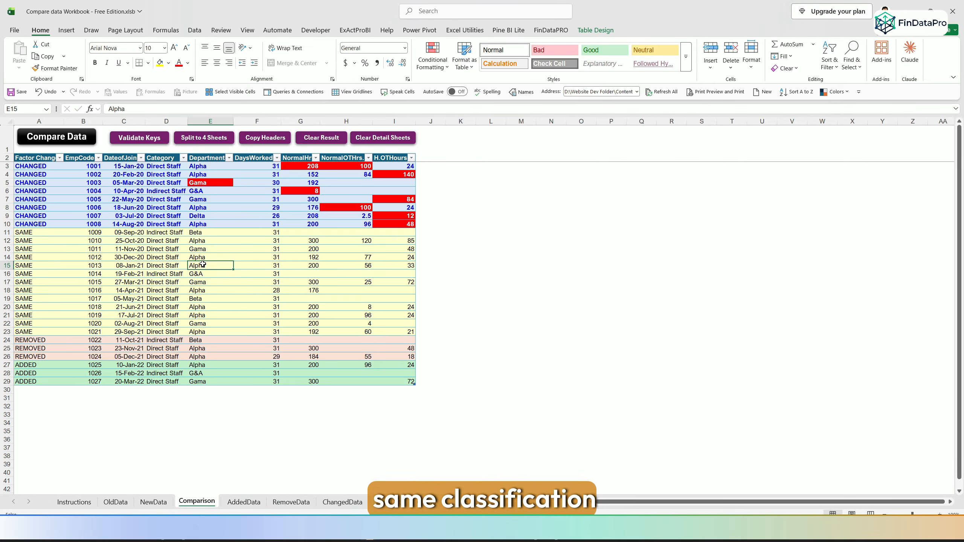